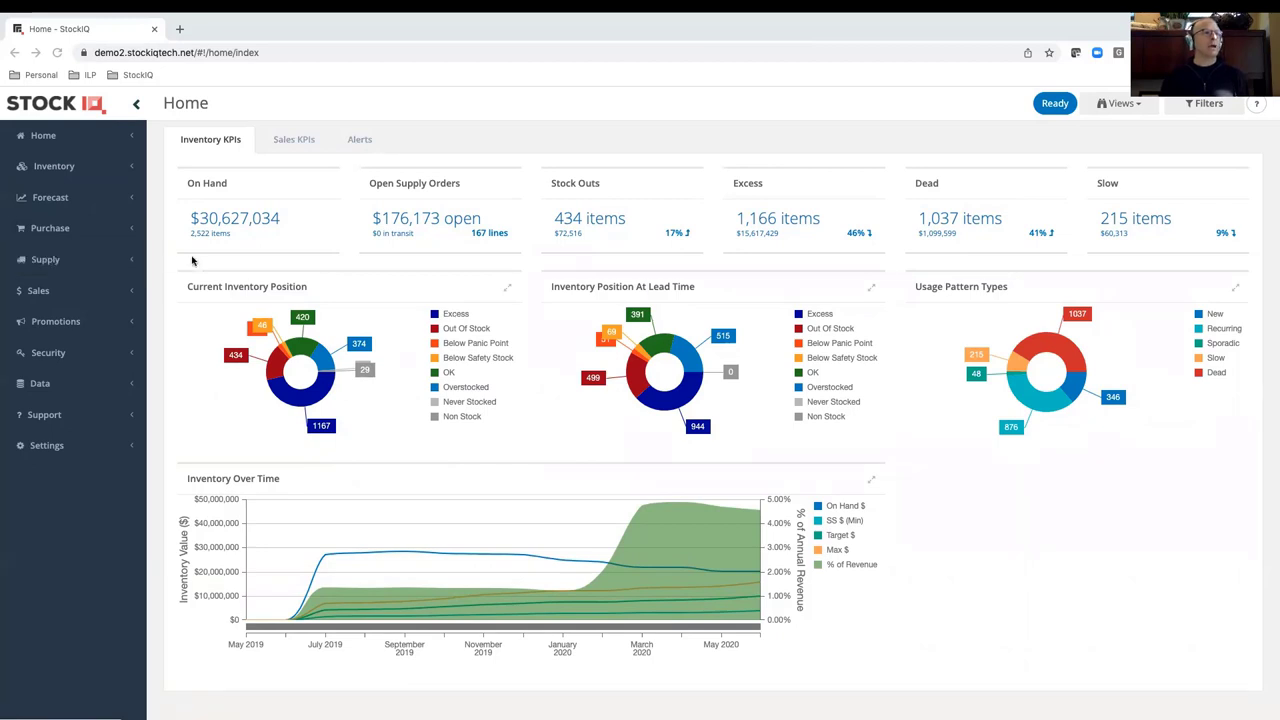
# Drill into the out-of-stock items, sort them by ABC class and filter to classes A and B.
pyautogui.click(272, 368)
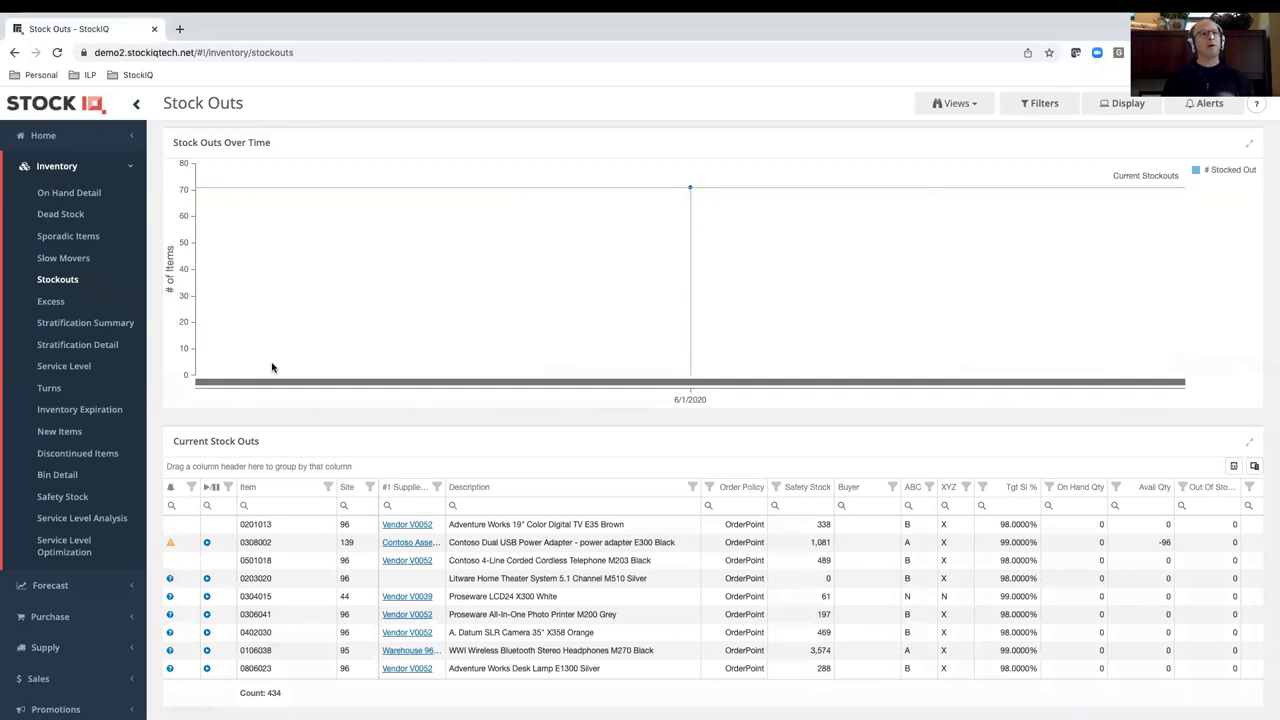
pyautogui.click(975, 112)
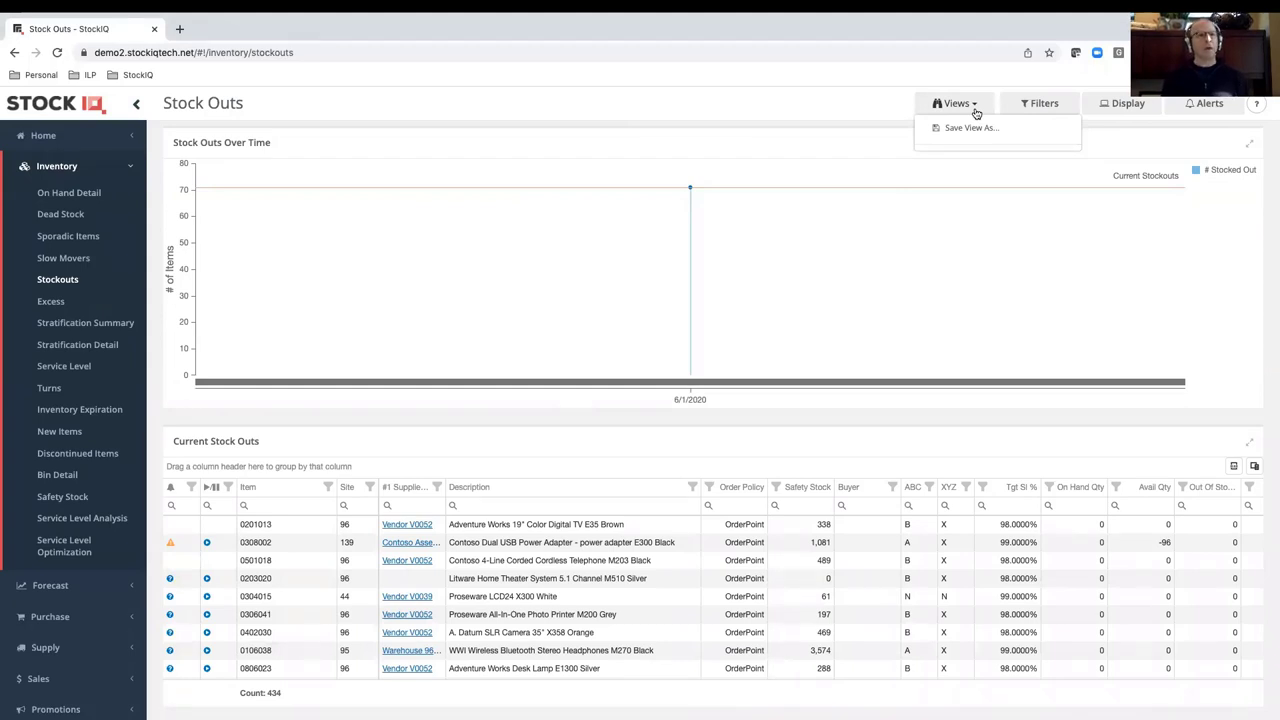
pyautogui.click(914, 488)
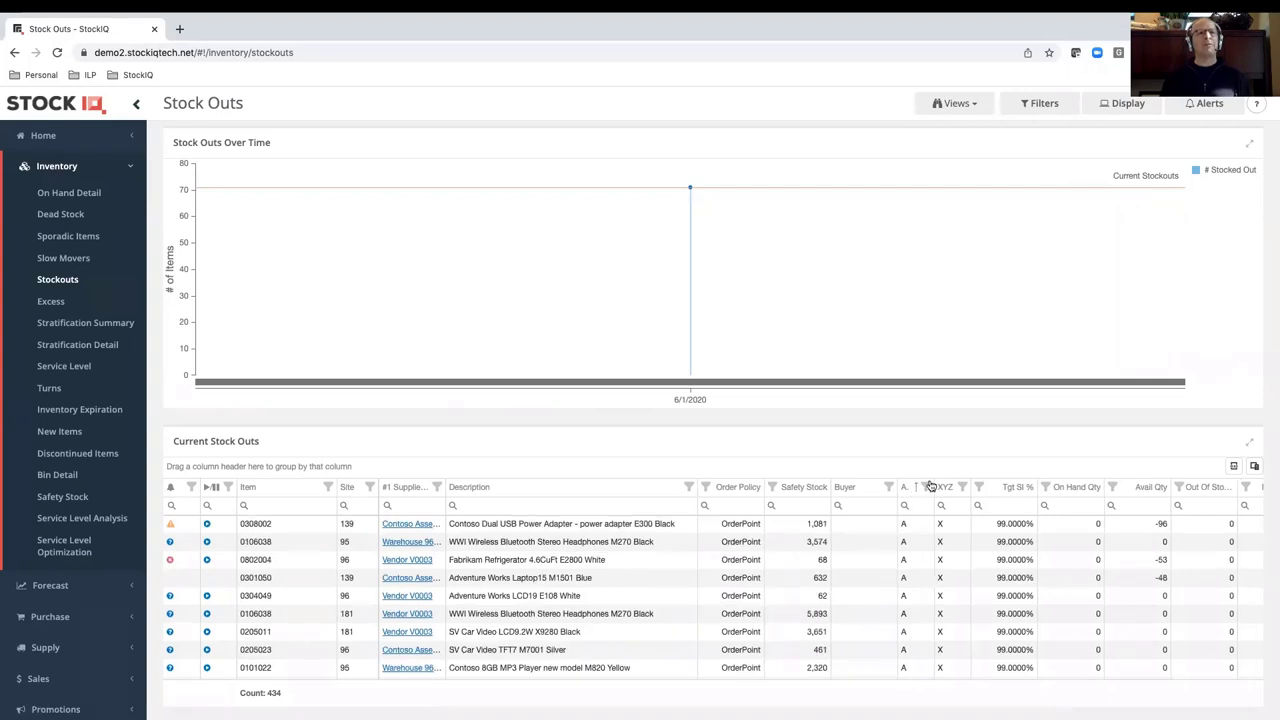
pyautogui.click(925, 488)
pyautogui.click(781, 532)
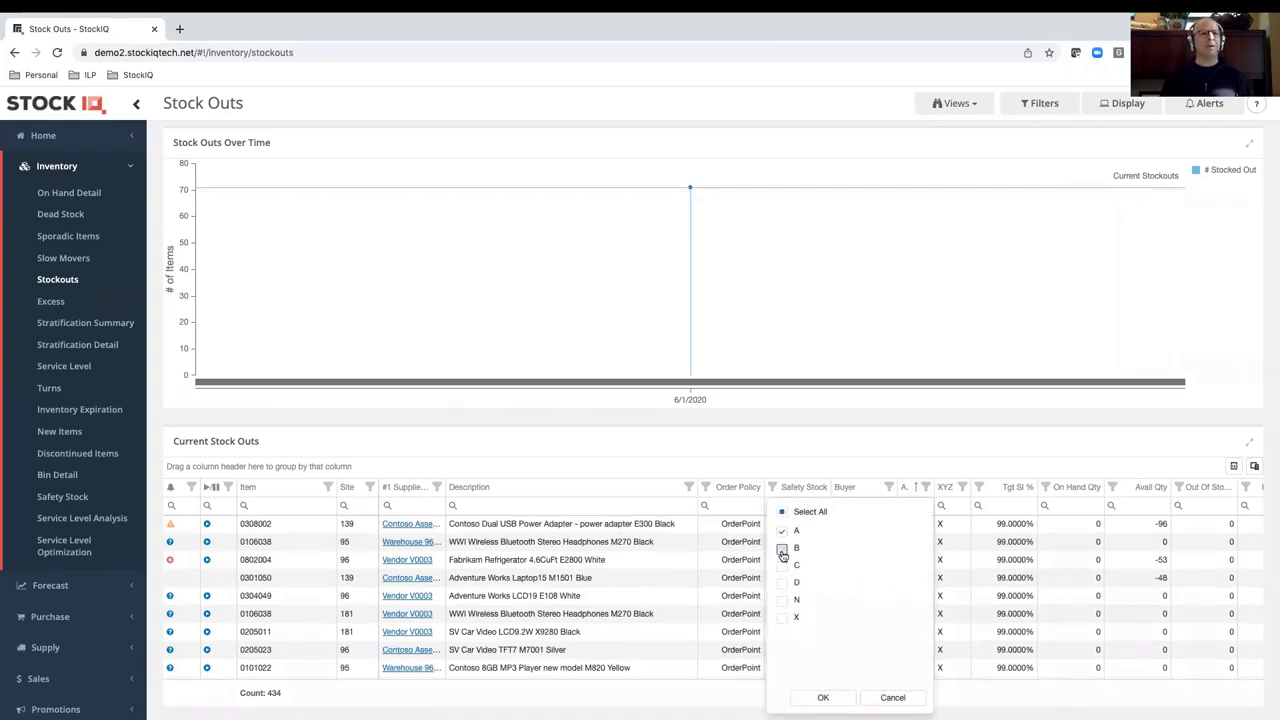
pyautogui.click(965, 586)
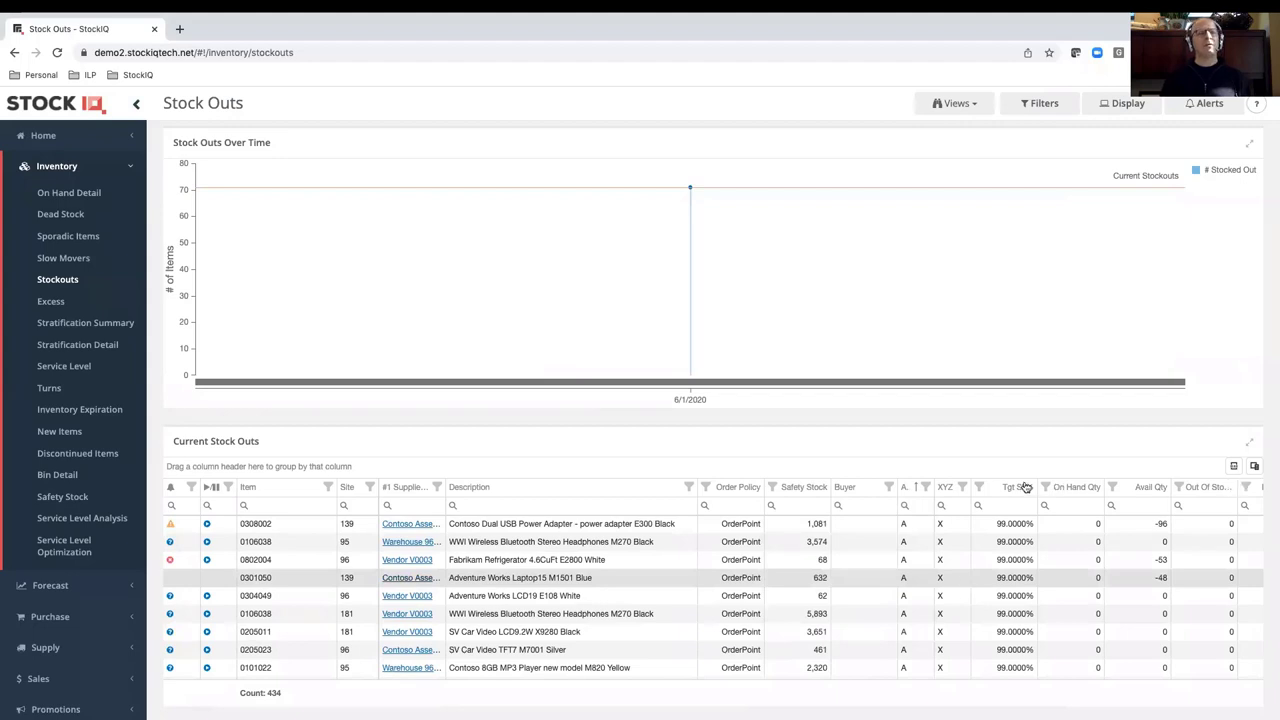
# Save the sorted stock-outs layout as a view named 'AB Stockouts'.
pyautogui.click(971, 104)
pyautogui.click(963, 125)
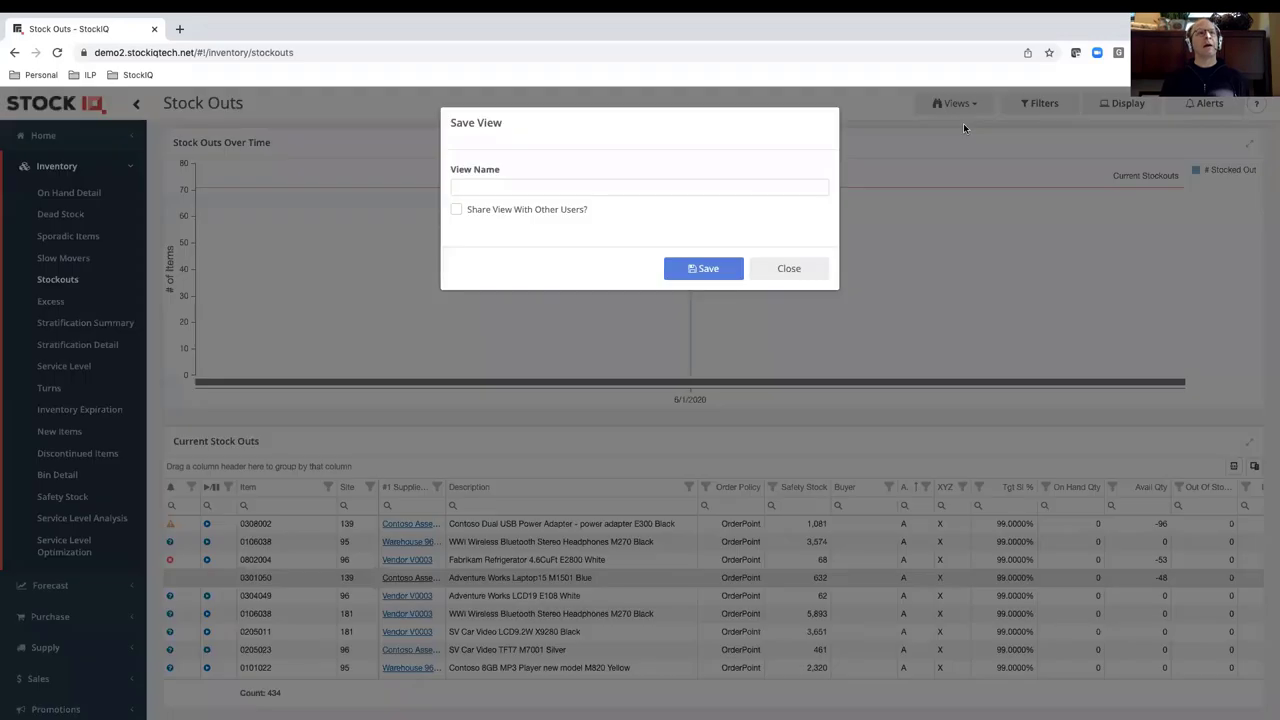
pyautogui.click(730, 181)
pyautogui.write('AB Stock')
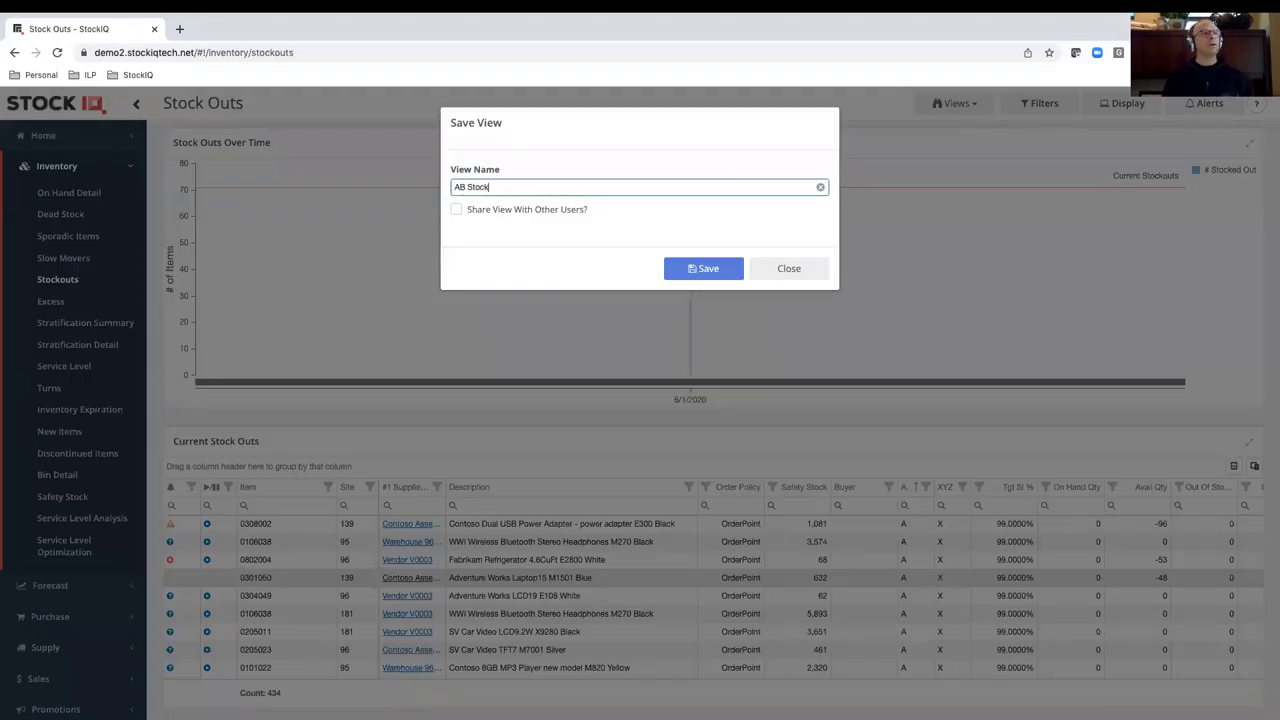
pyautogui.write('outs')
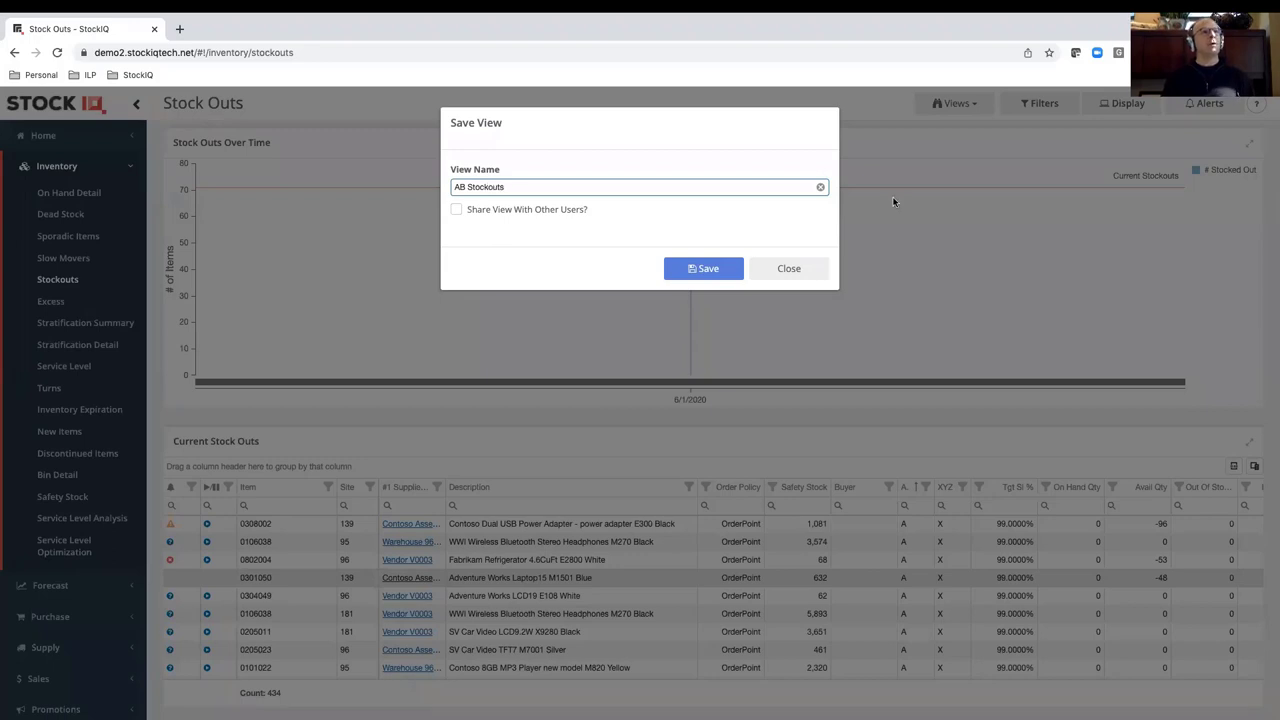
pyautogui.click(731, 268)
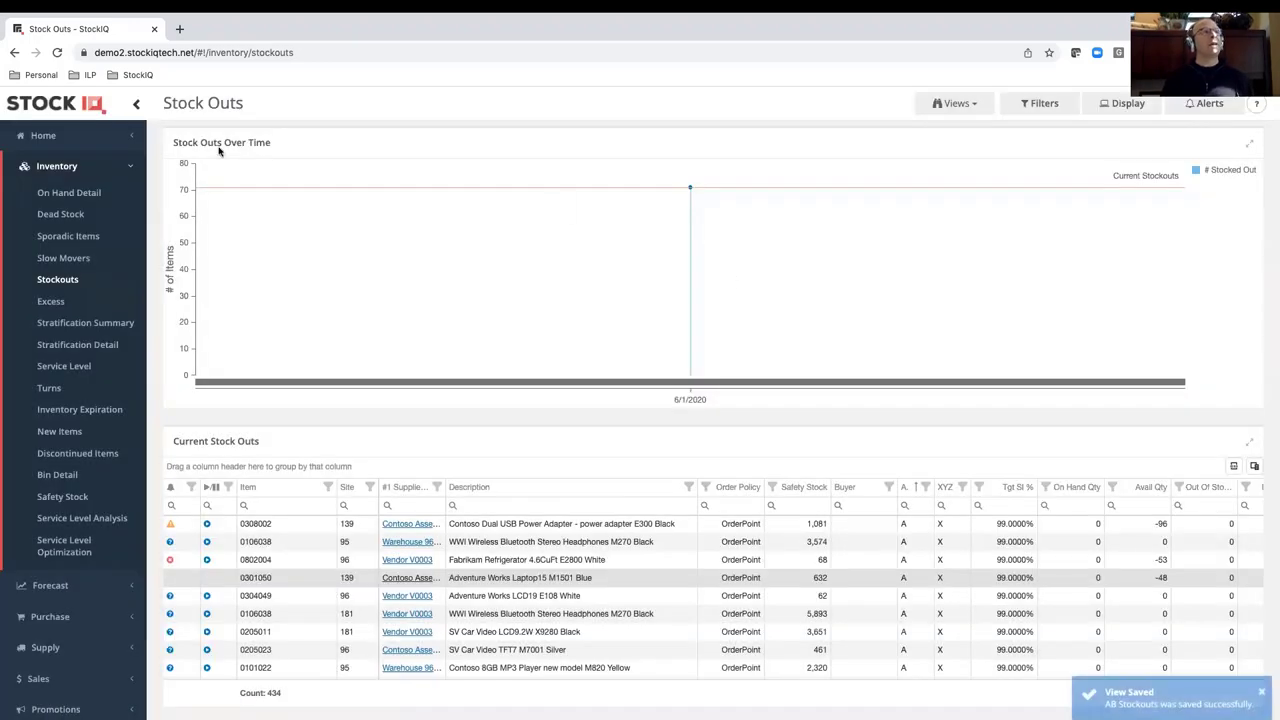
pyautogui.click(106, 138)
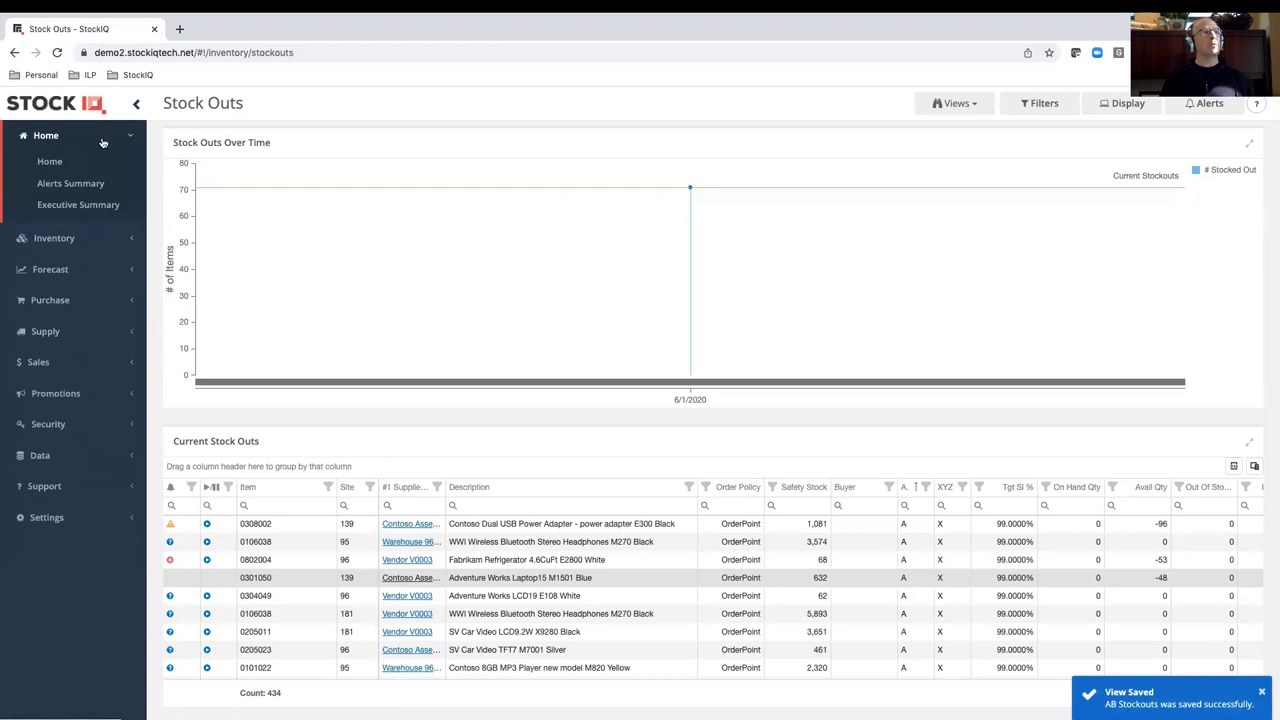
# Go to the Home dashboard, then open Forecast Manager in a new browser tab and switch to it.
pyautogui.click(50, 162)
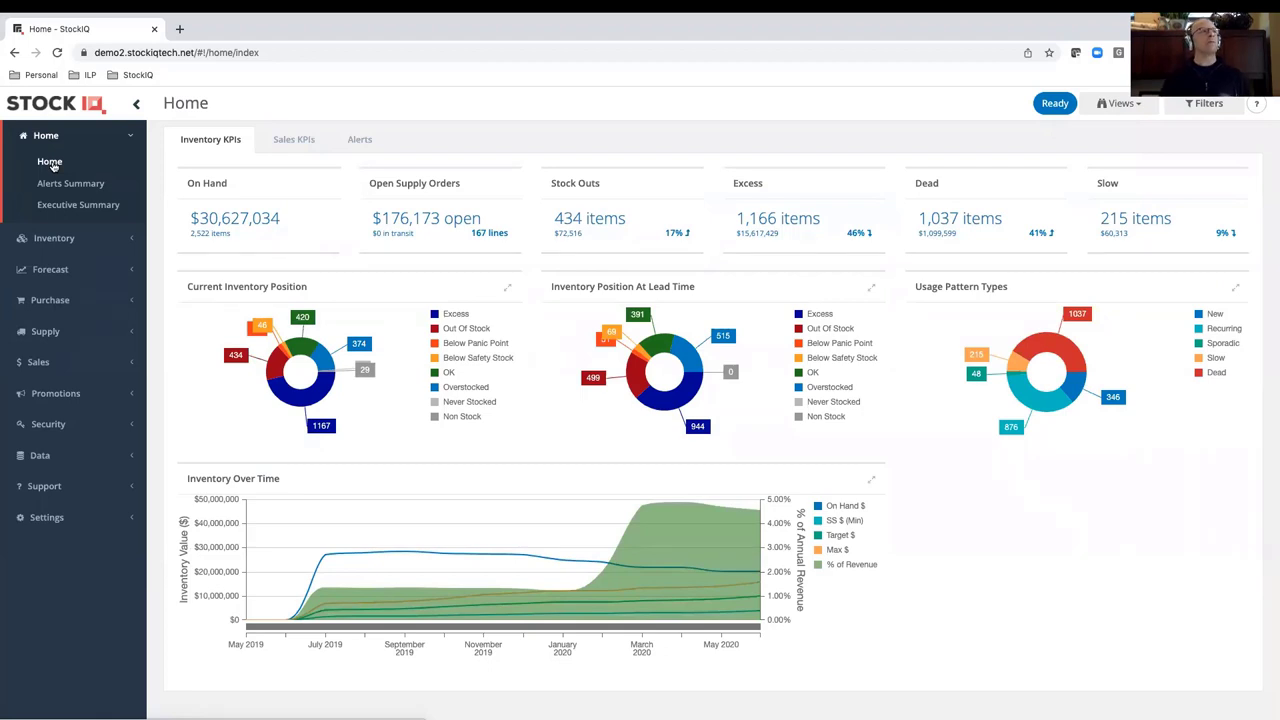
pyautogui.click(127, 147)
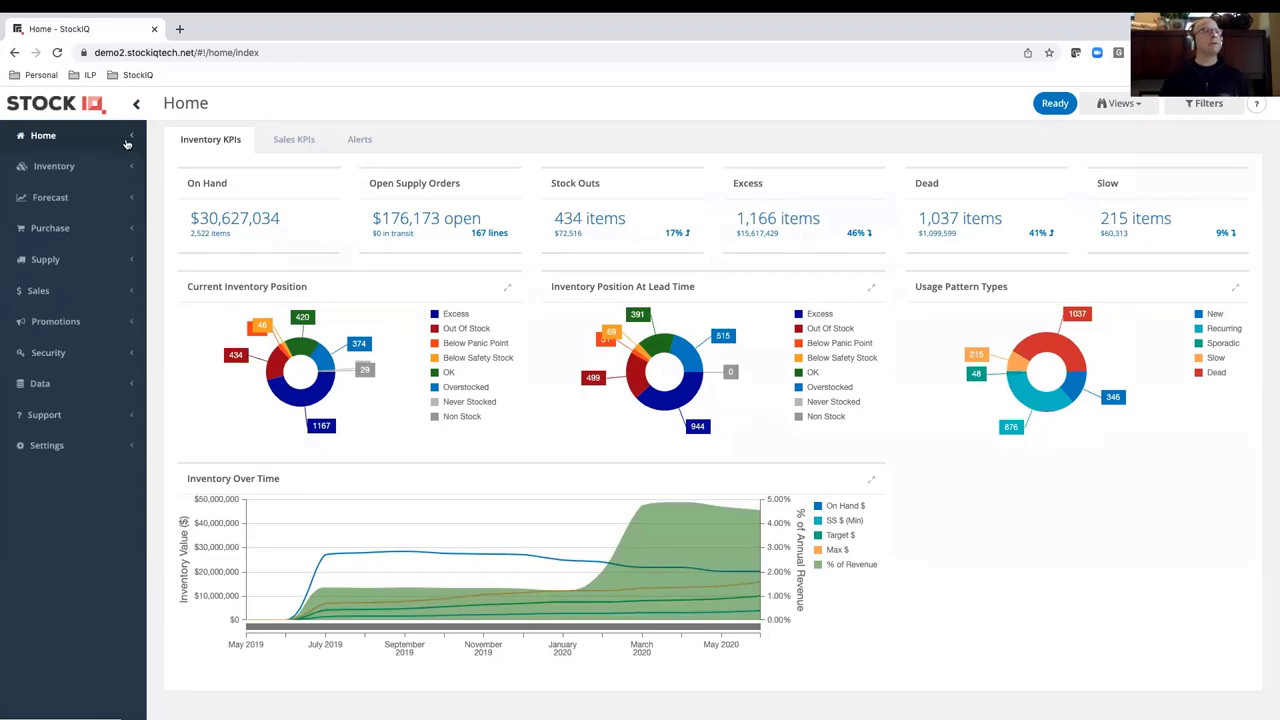
pyautogui.click(118, 203)
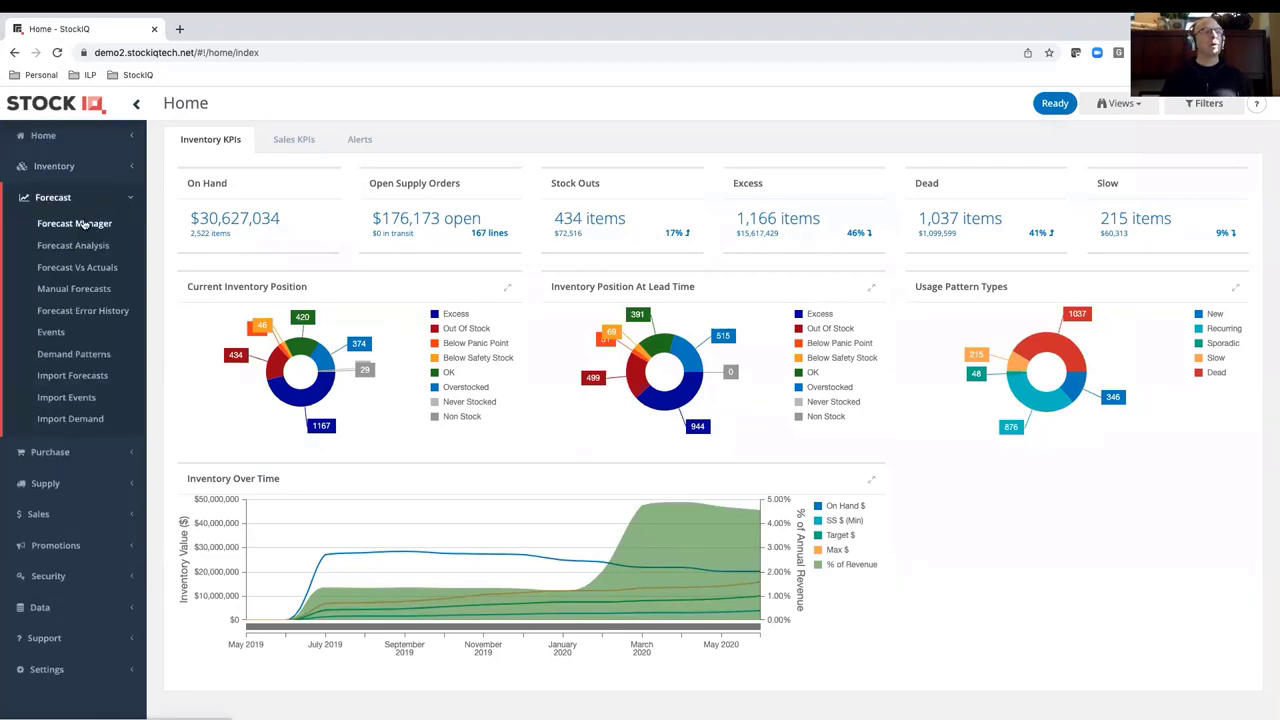
pyautogui.rightClick(92, 218)
pyautogui.click(140, 226)
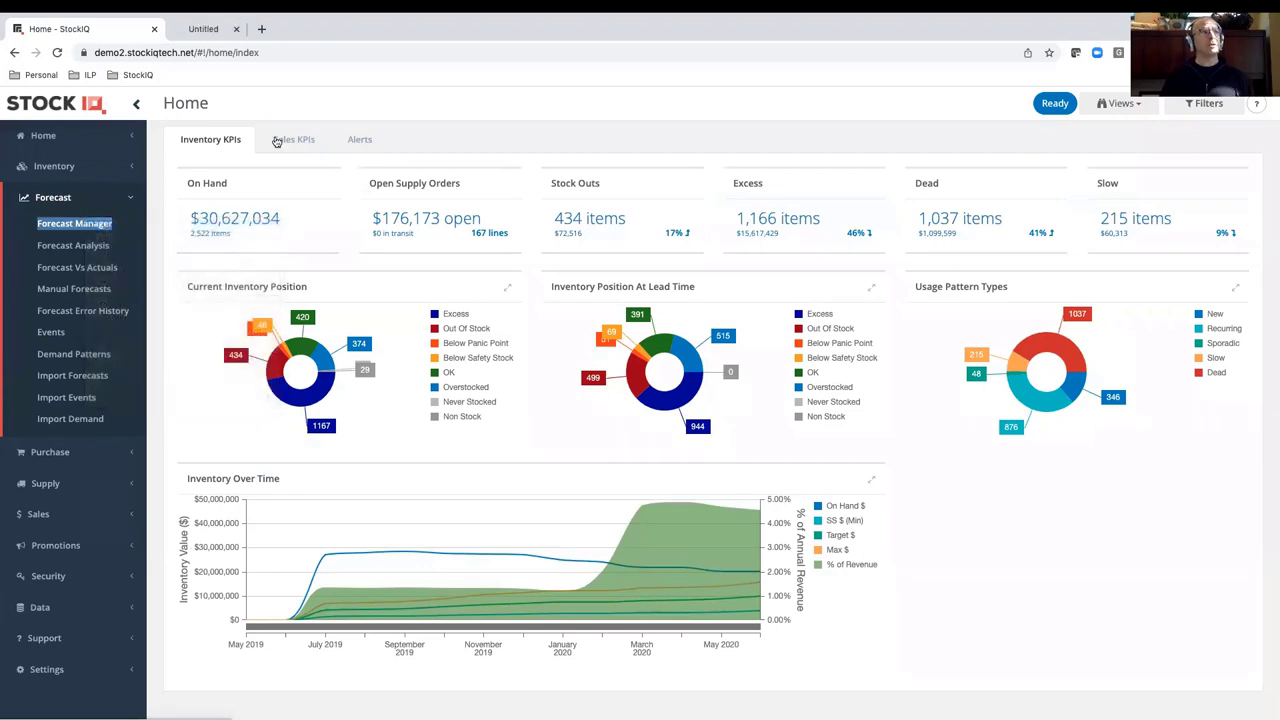
pyautogui.click(230, 28)
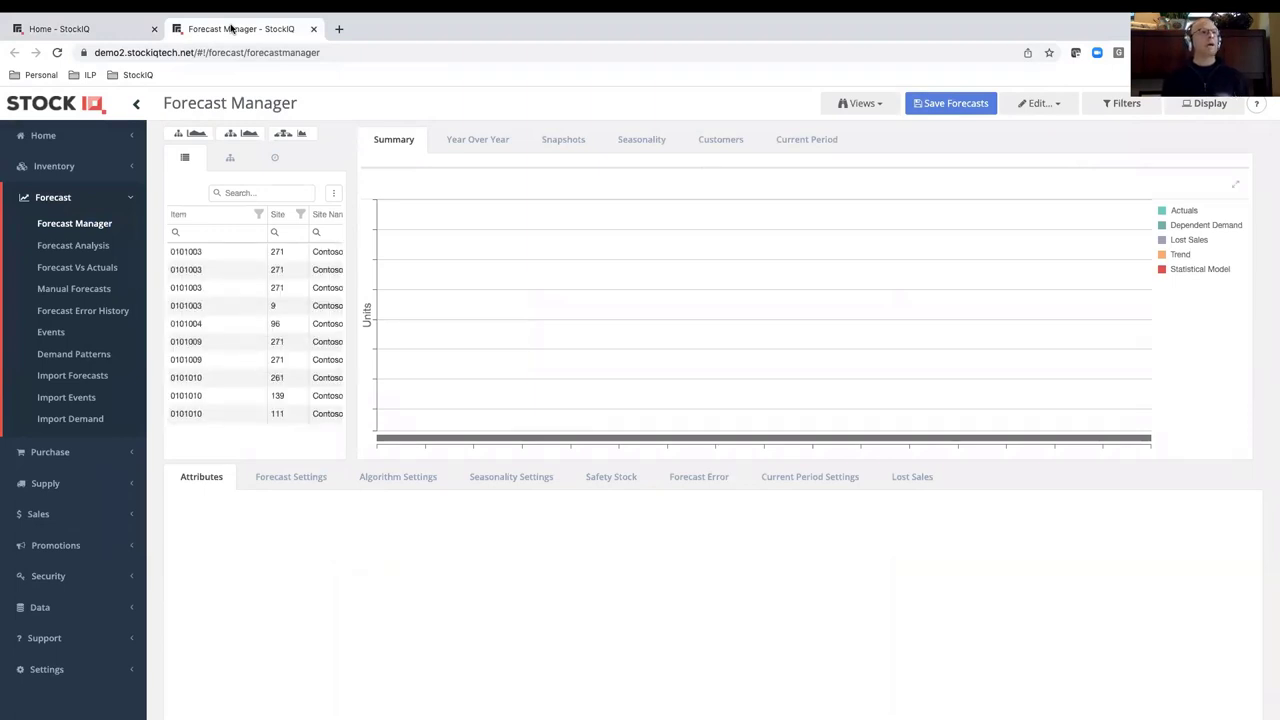
# Load the forecast for item 0101003 at site 271 and widen the item grid.
pyautogui.click(203, 274)
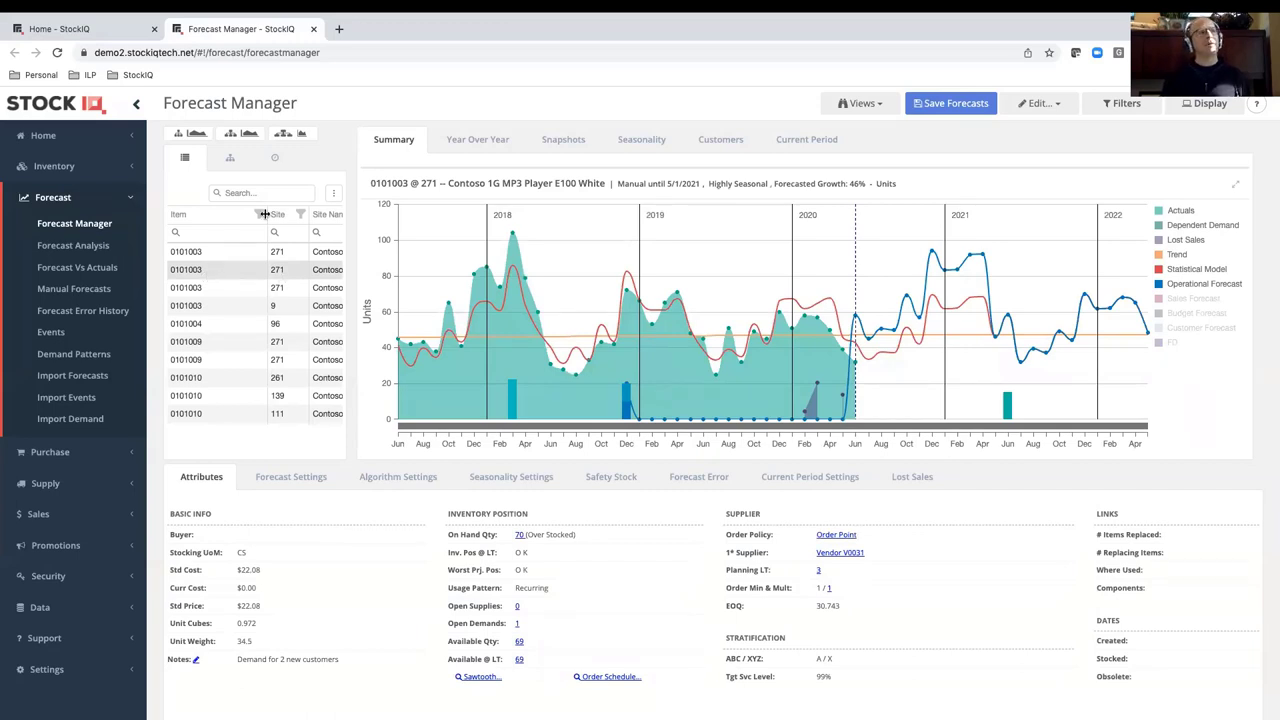
pyautogui.click(248, 134)
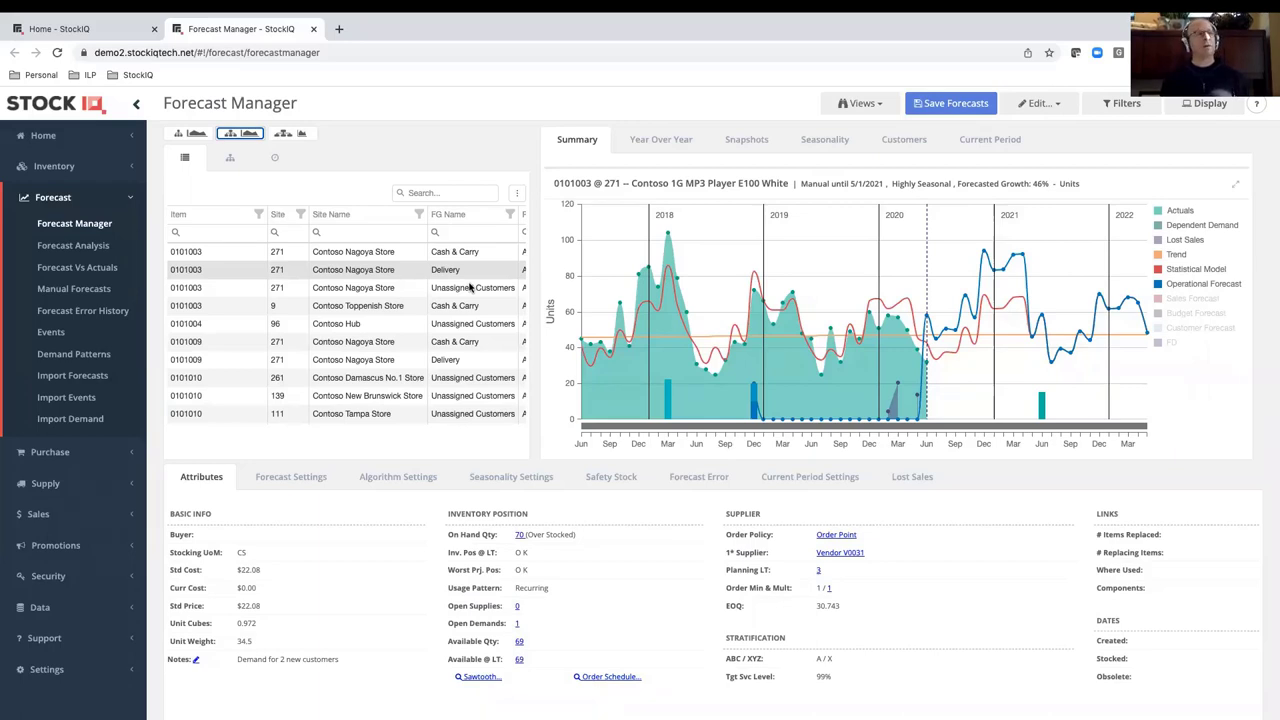
# Restore the wide chart, browse Unassigned > Computers > Computers Accessories, and chart that category's forecast.
pyautogui.click(193, 135)
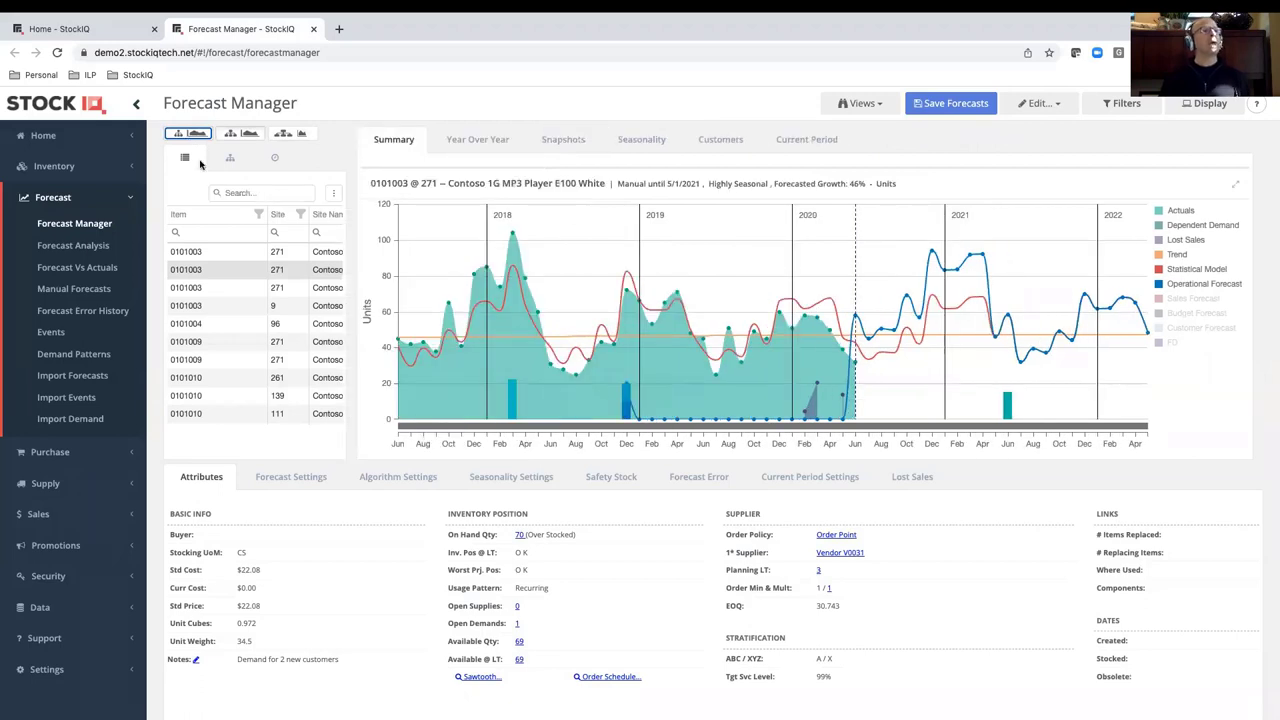
pyautogui.click(230, 158)
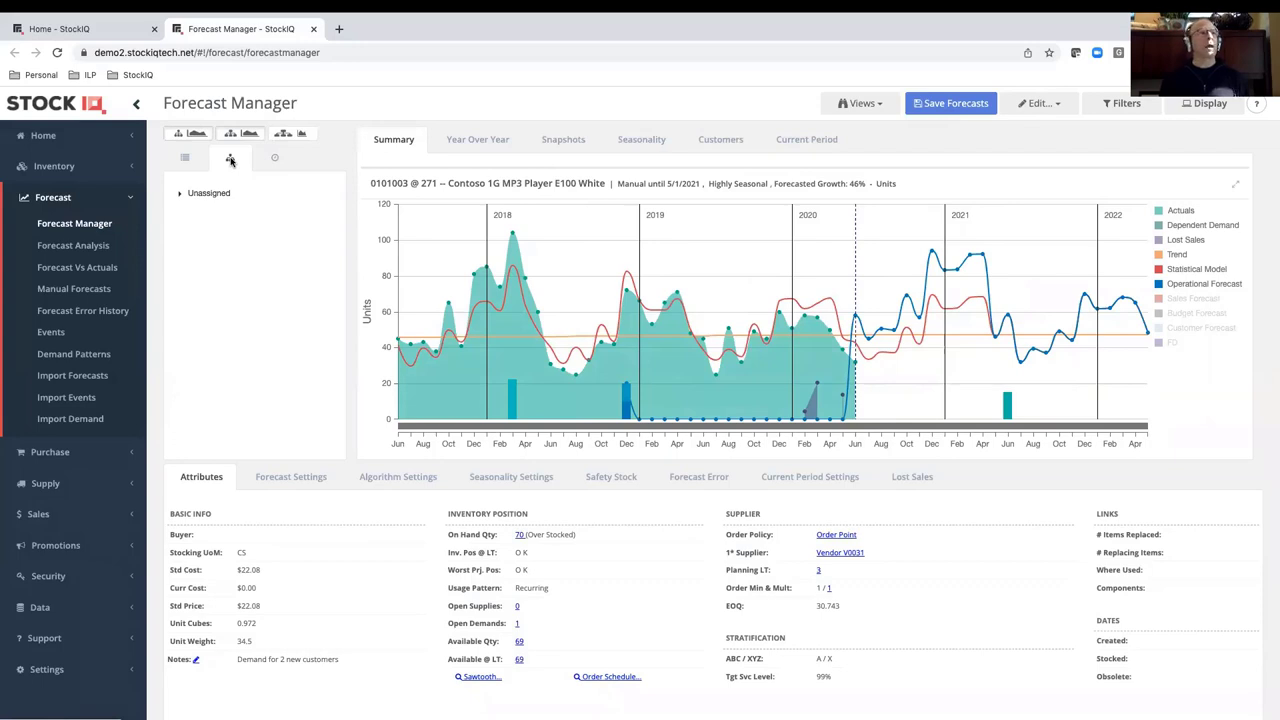
pyautogui.click(178, 196)
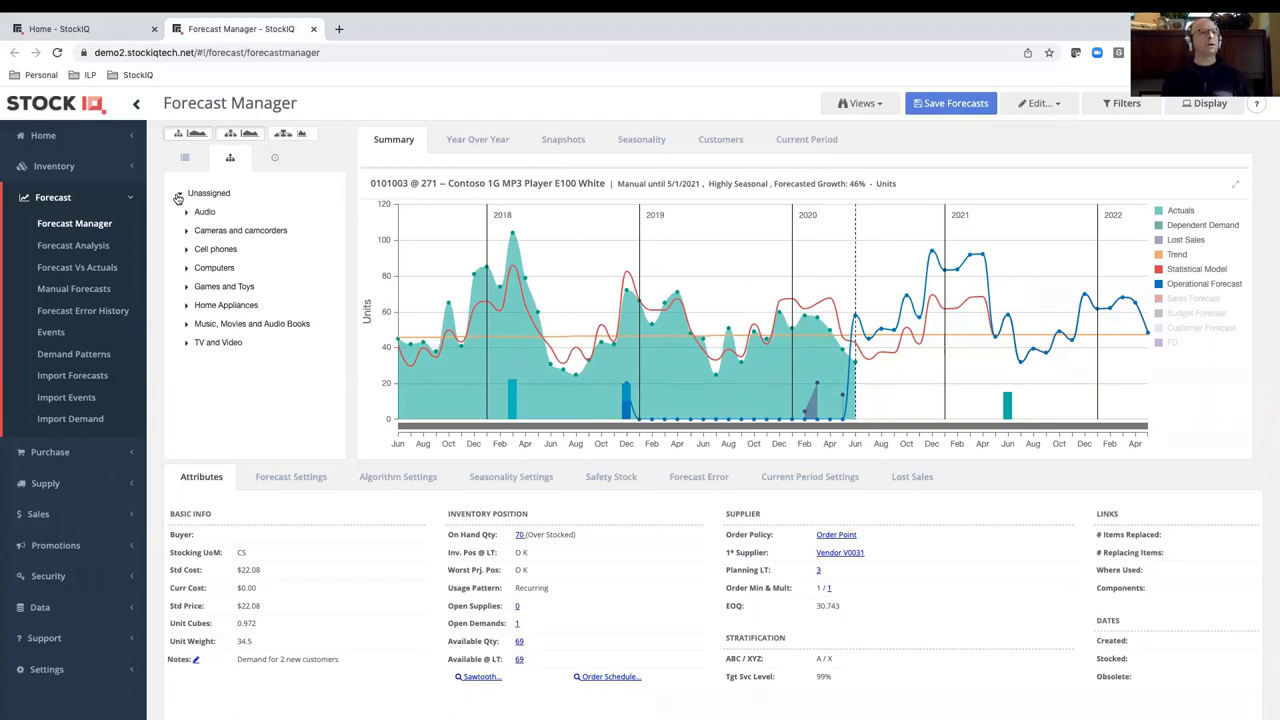
pyautogui.click(186, 268)
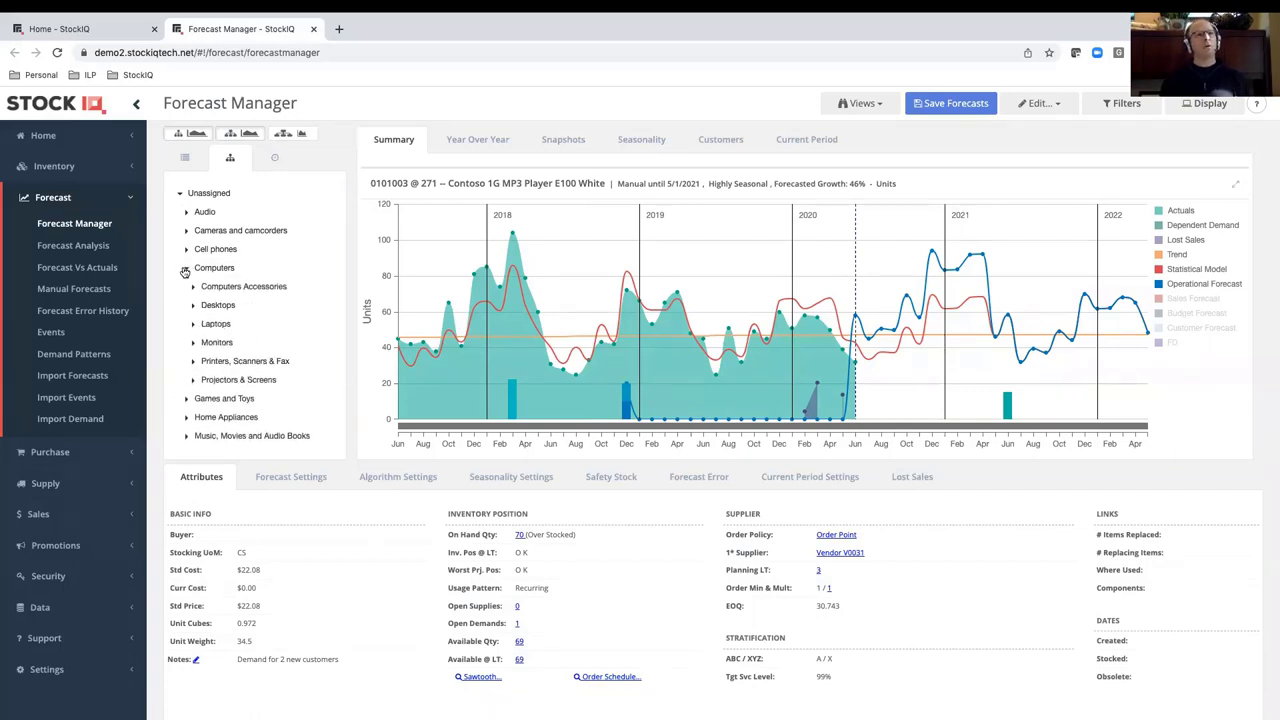
pyautogui.click(193, 286)
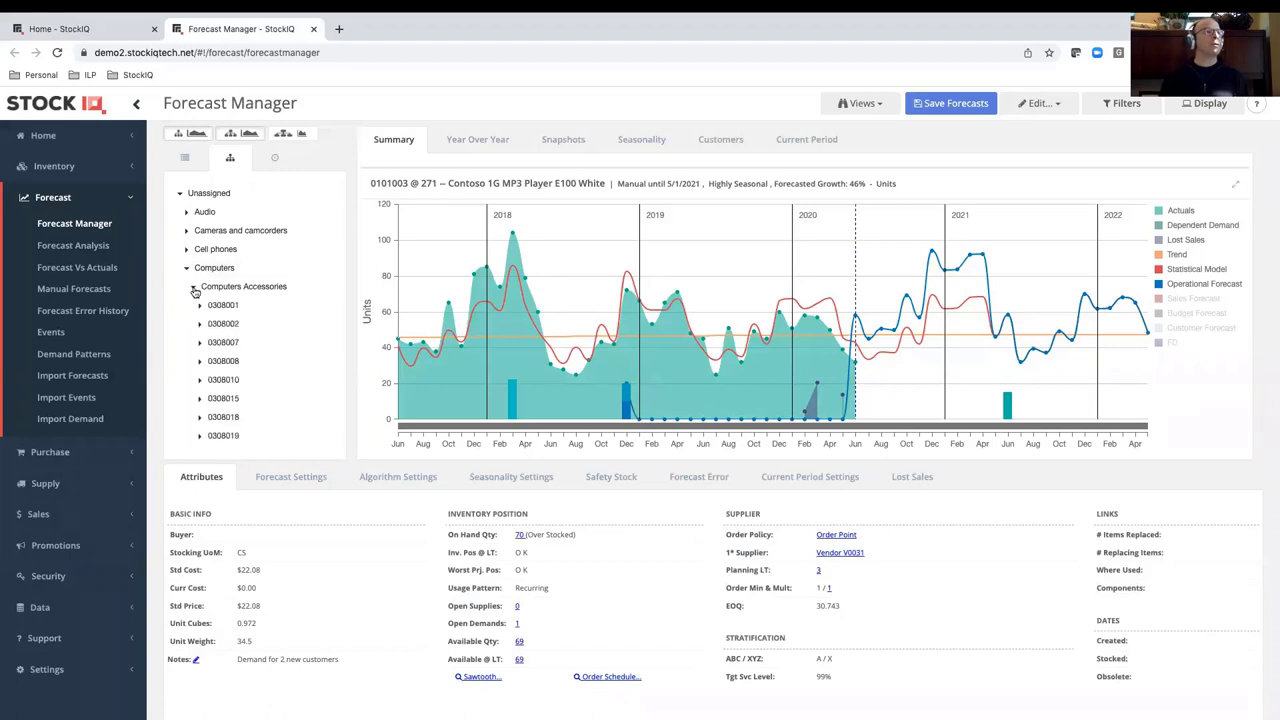
pyautogui.click(200, 306)
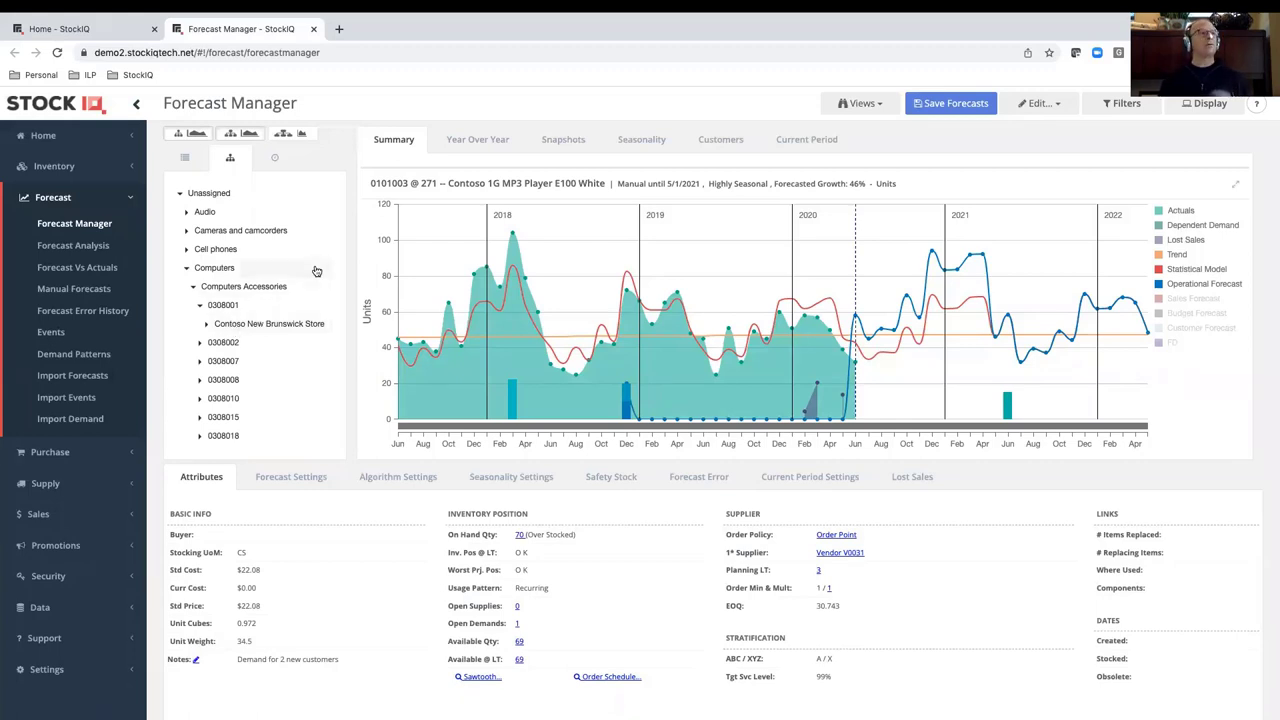
pyautogui.click(257, 287)
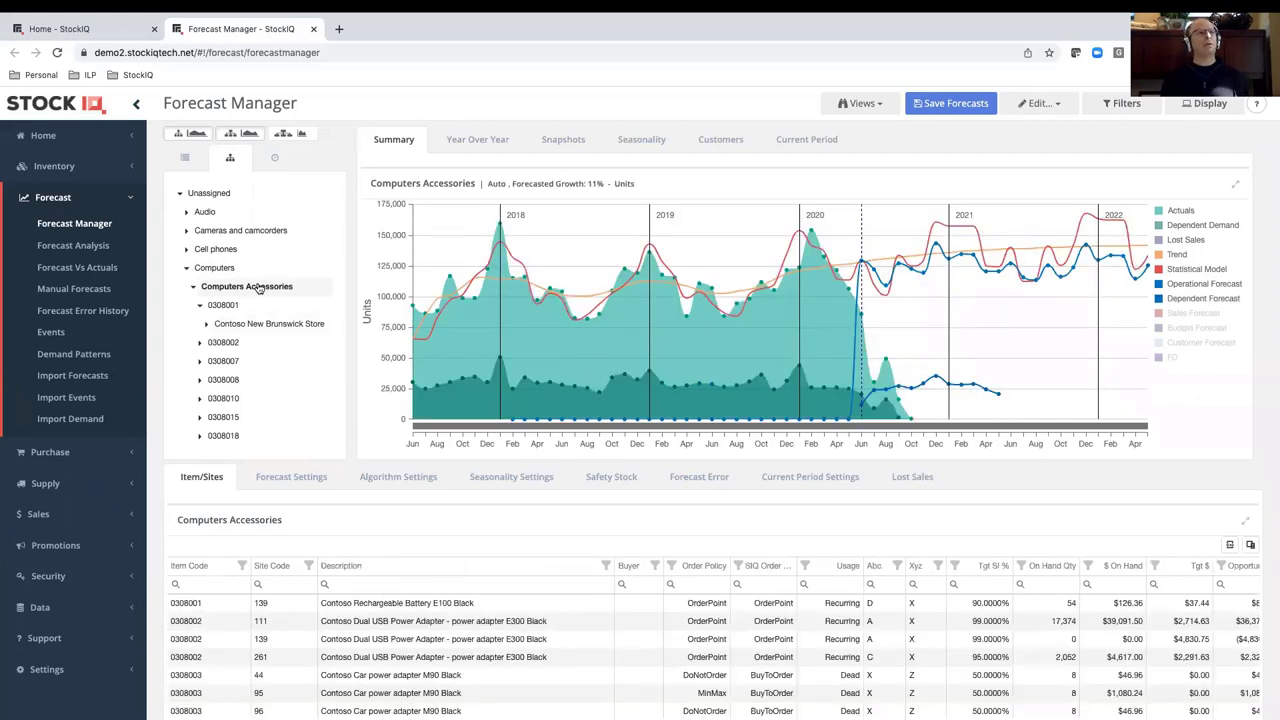
# Review the Chart Units choices in the display options and cancel, keeping units unchanged.
pyautogui.click(1224, 106)
pyautogui.click(808, 174)
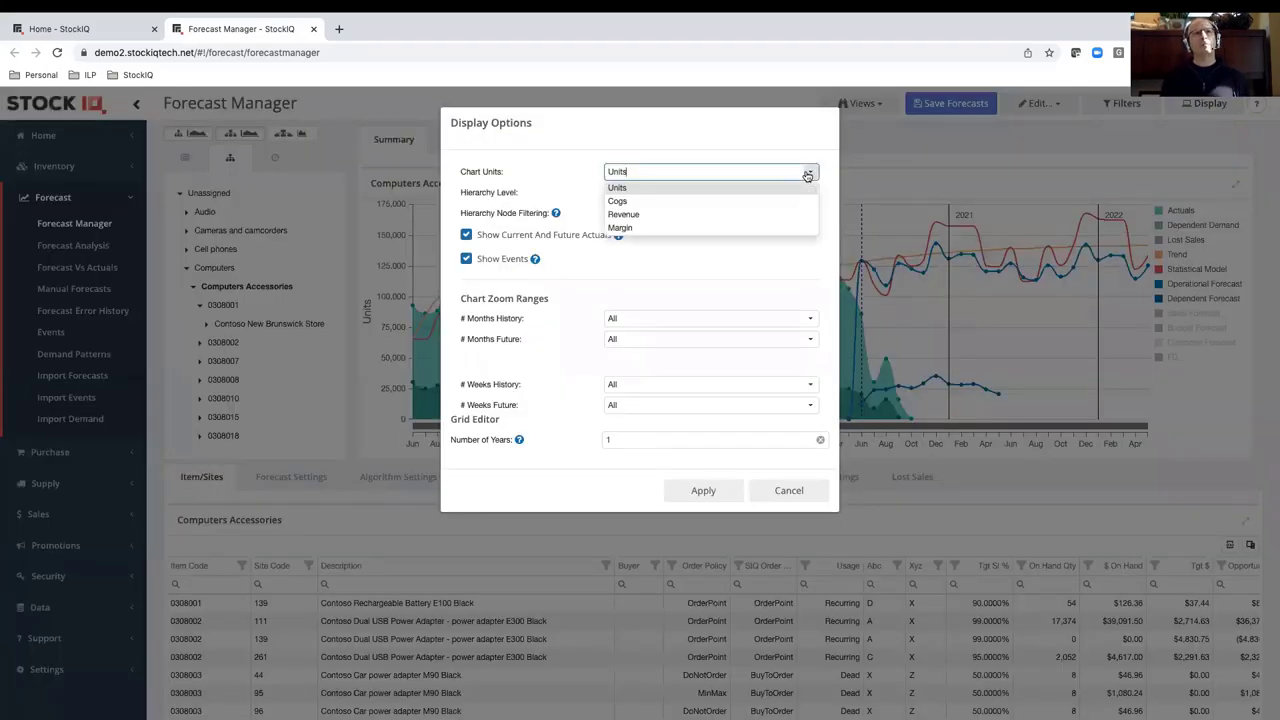
pyautogui.click(788, 490)
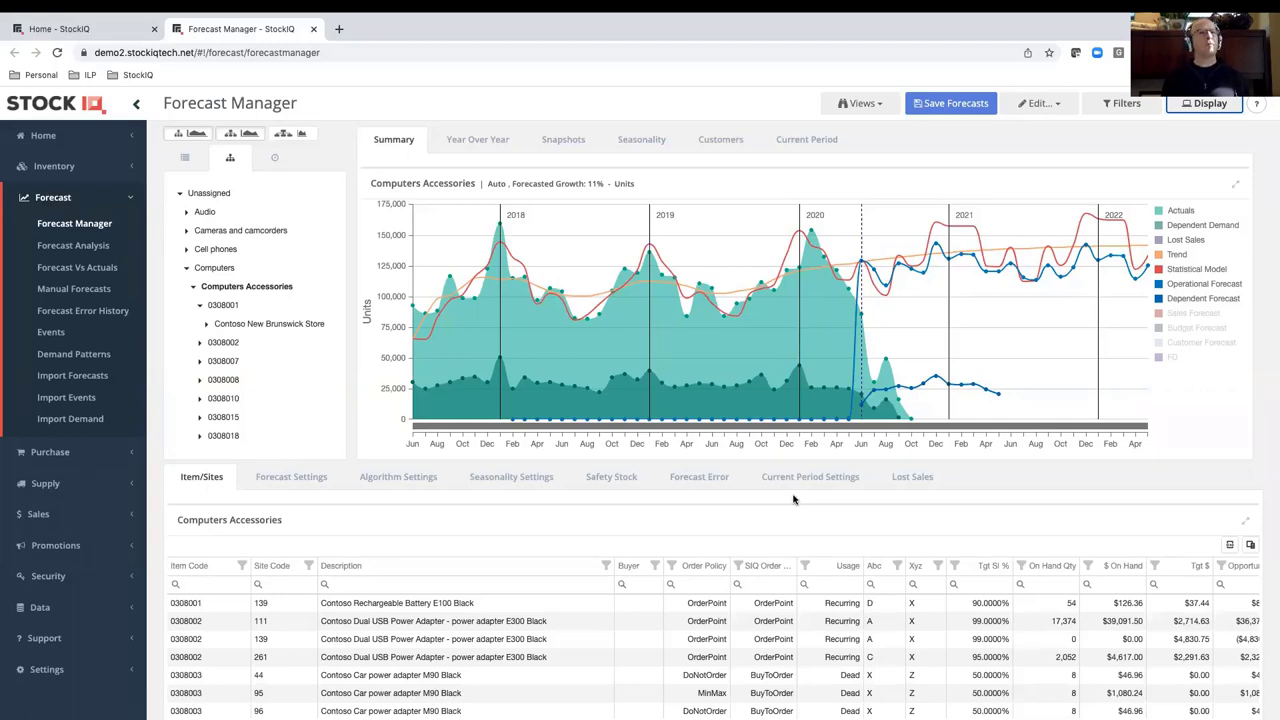
# Back in list view, compare both 0101003 @ 271 records and settle on the manually overridden one.
pyautogui.click(184, 158)
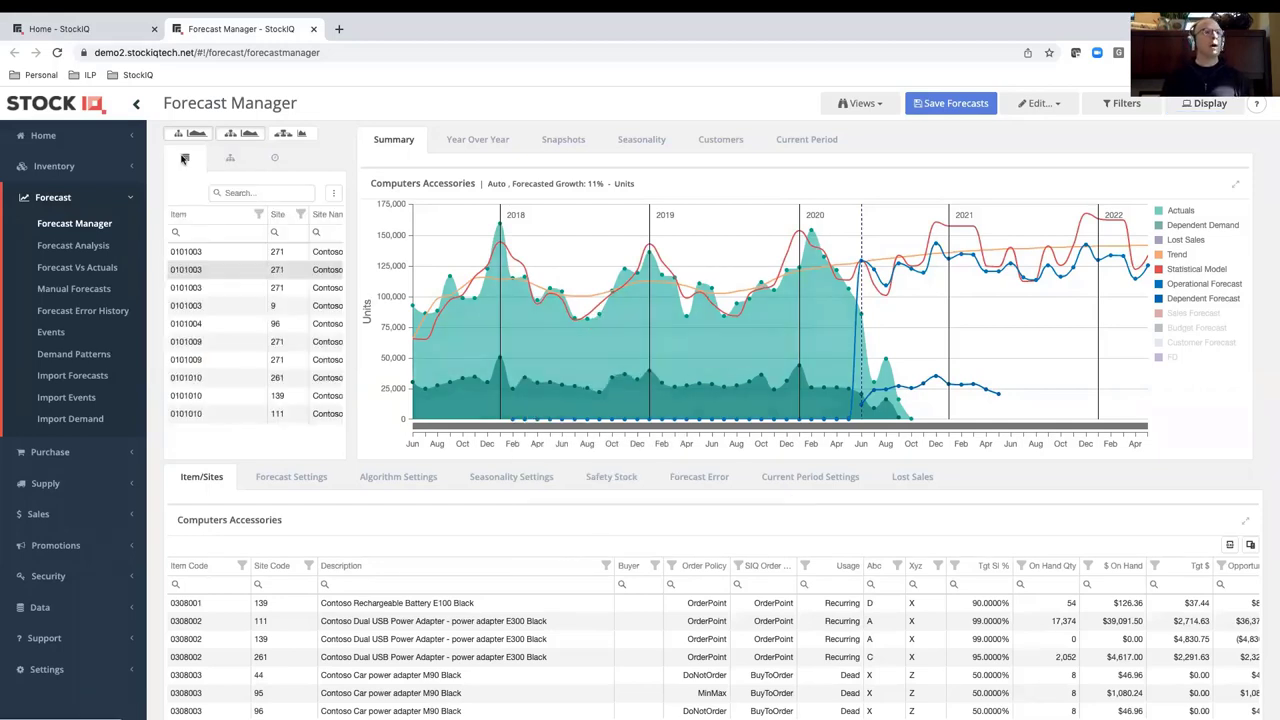
pyautogui.click(199, 272)
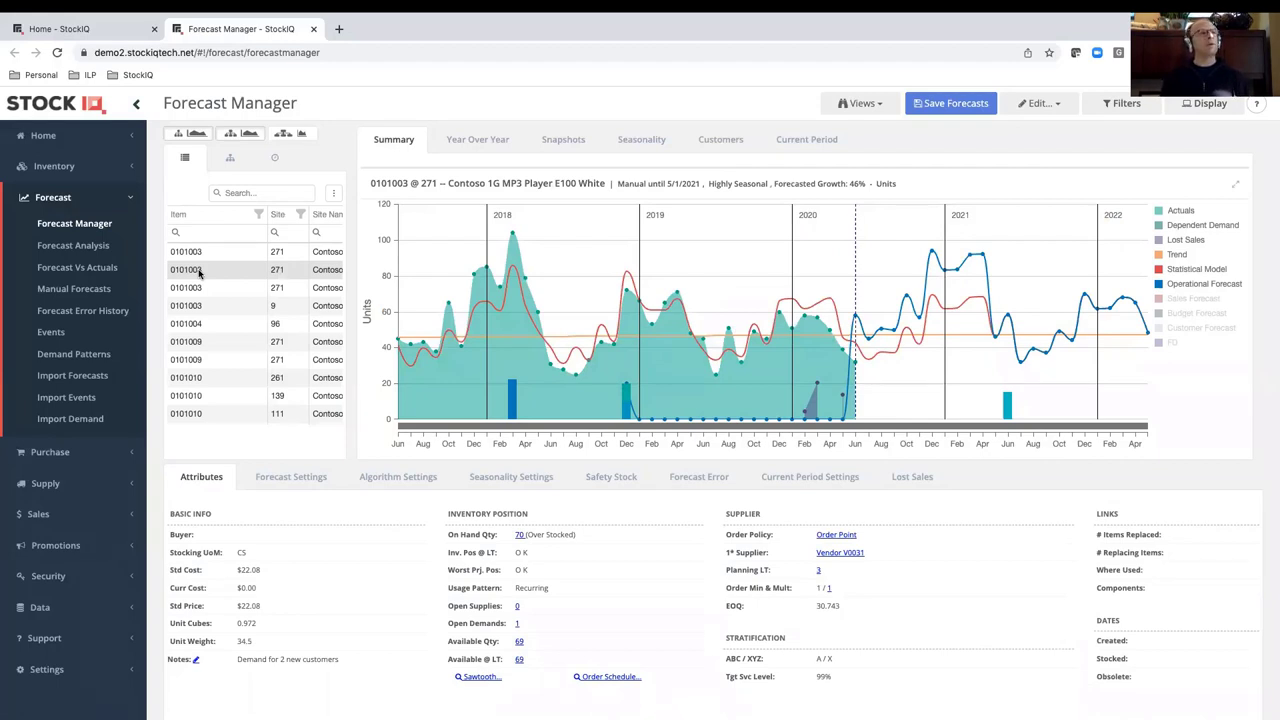
pyautogui.click(202, 252)
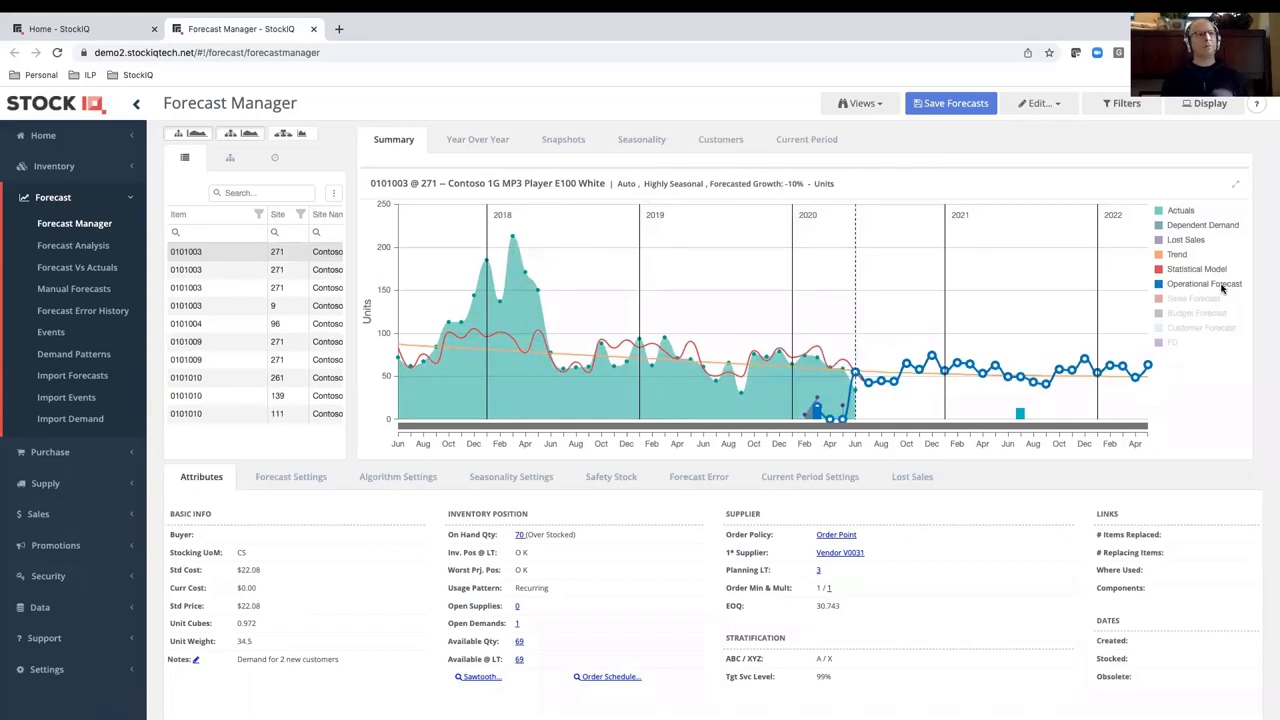
pyautogui.click(228, 272)
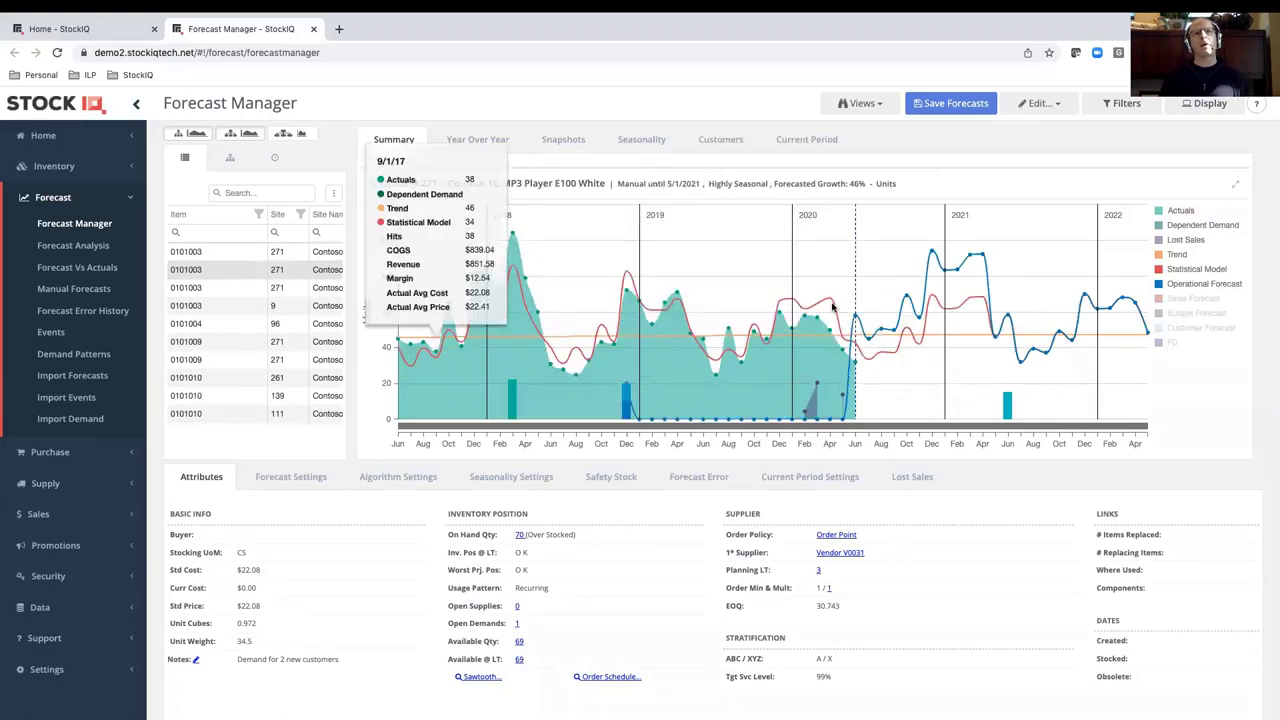
# Hide the Operational Forecast, Statistical Model and Trend lines, then open the March 2020 demand order detail.
pyautogui.click(1211, 285)
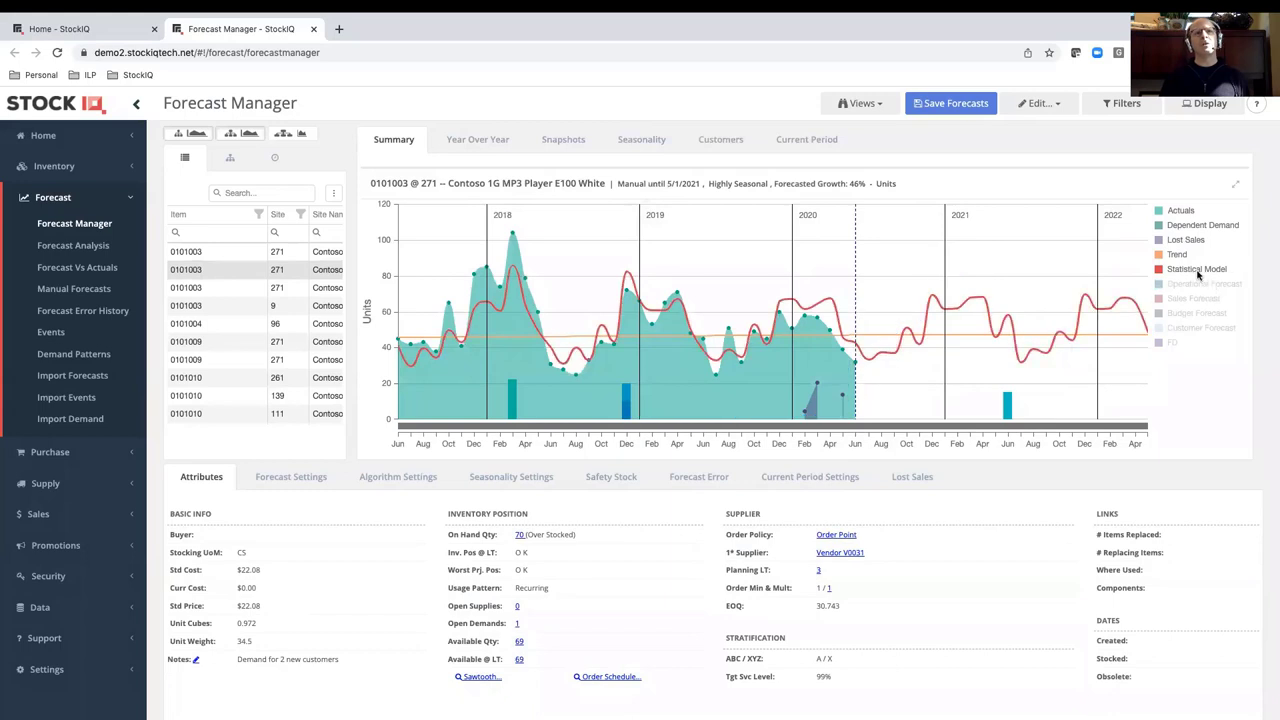
pyautogui.click(1196, 270)
pyautogui.click(1178, 256)
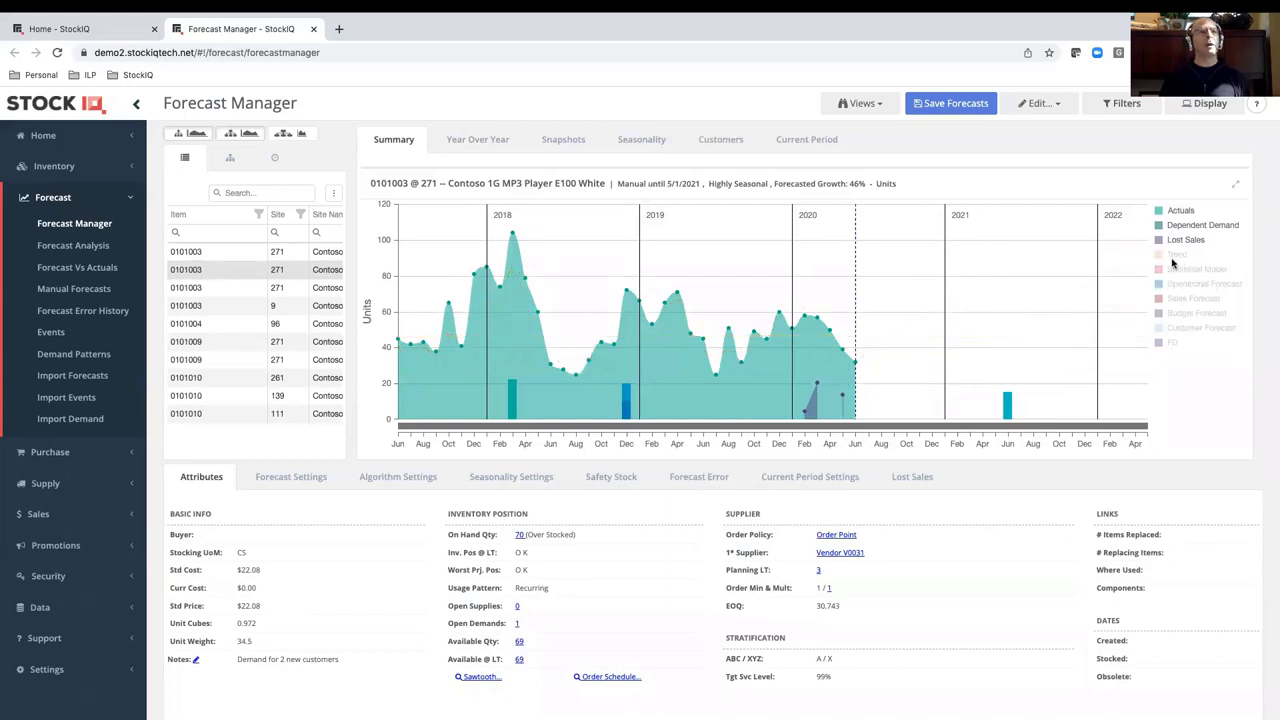
pyautogui.click(818, 318)
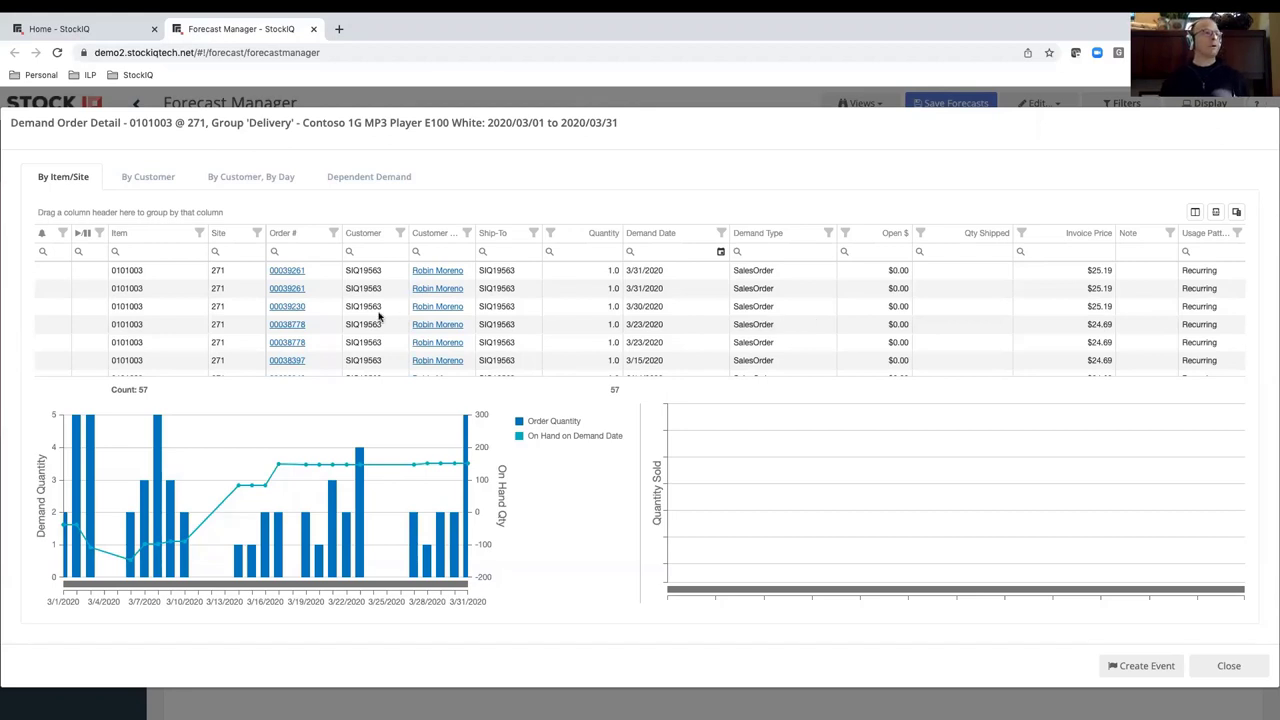
# Load the quantity-sold history chart for the 3/30/2020 order of 0101003 @ 271.
pyautogui.click(118, 307)
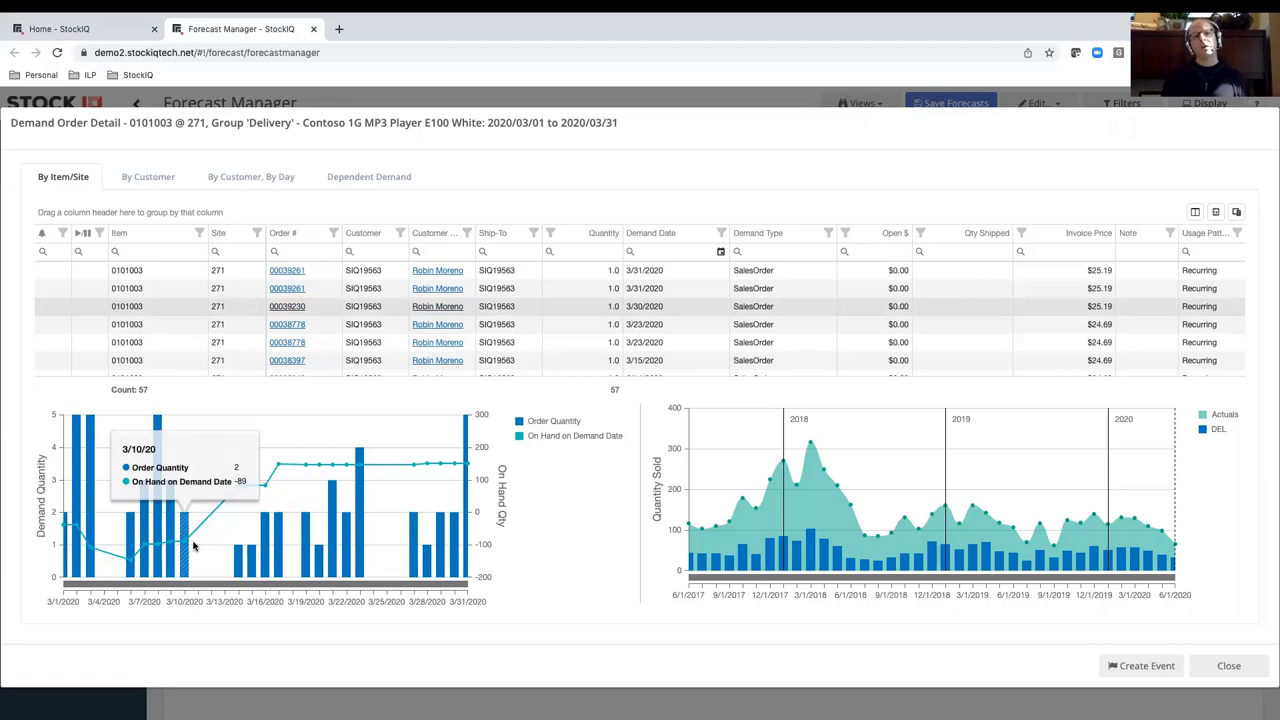
# Close the order detail, show the Trend line again, and view the Seasonality profile peaking at 142.7%.
pyautogui.click(1229, 666)
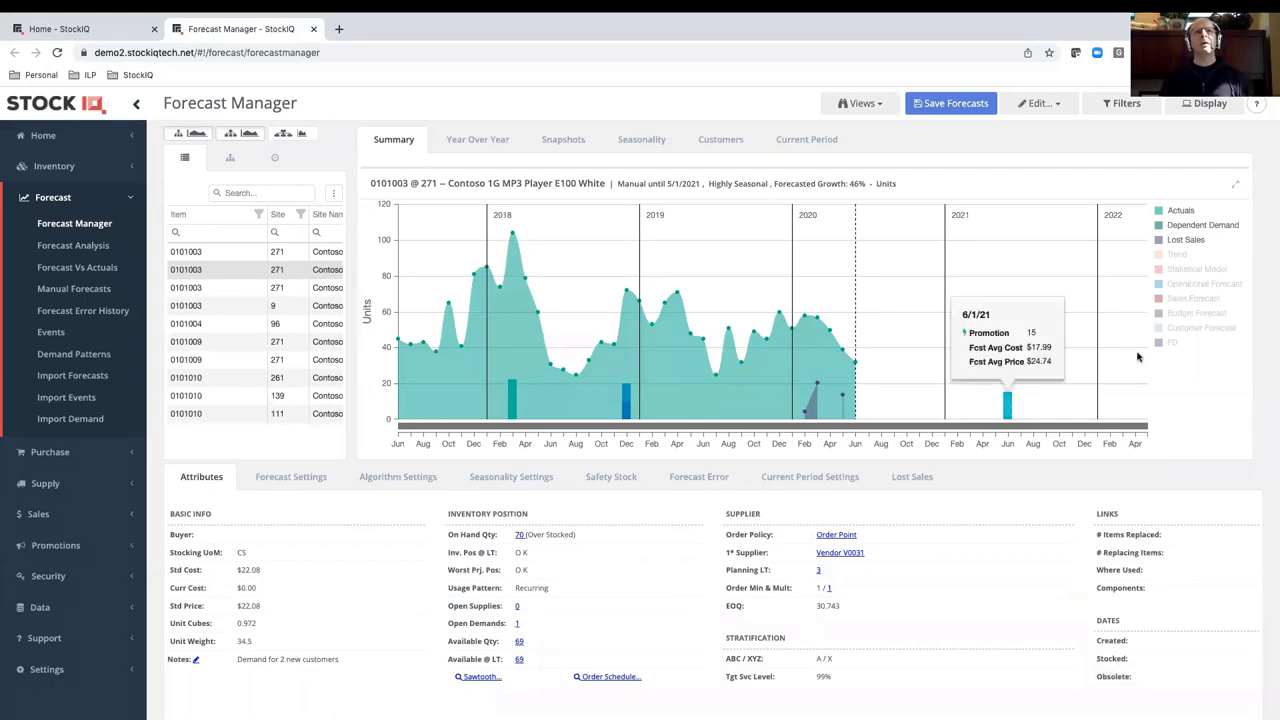
pyautogui.click(1171, 253)
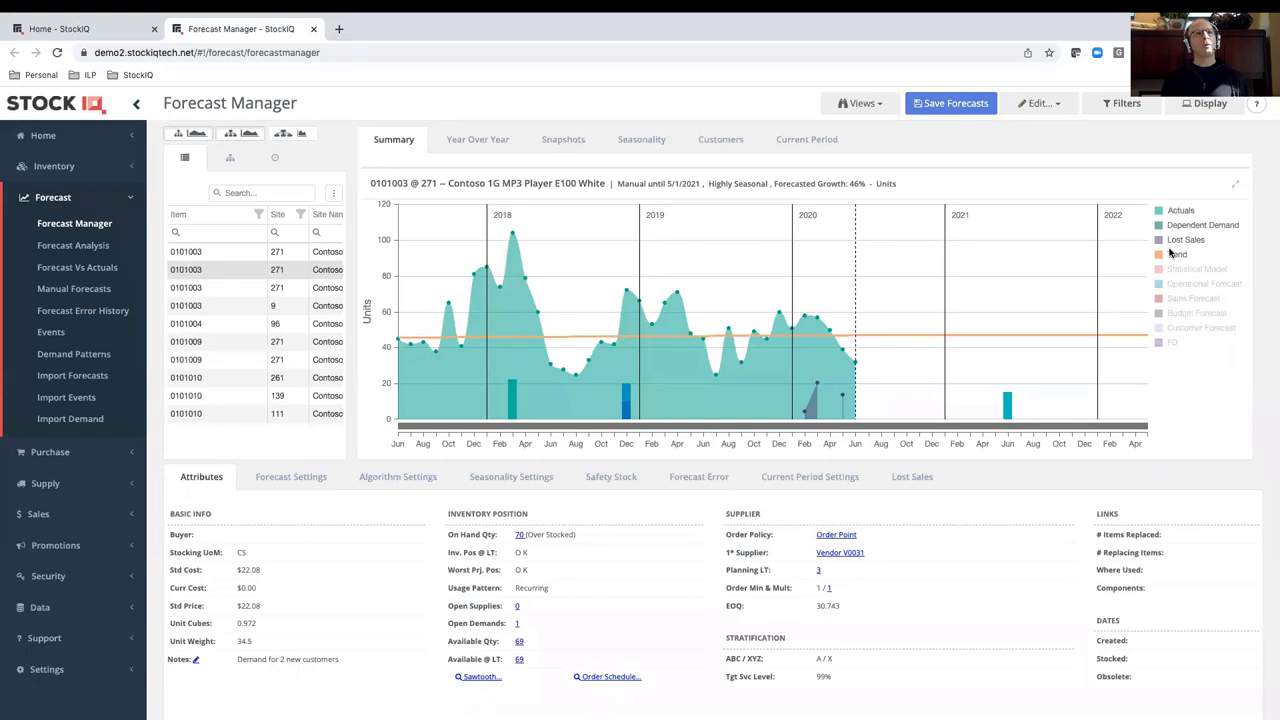
pyautogui.click(651, 140)
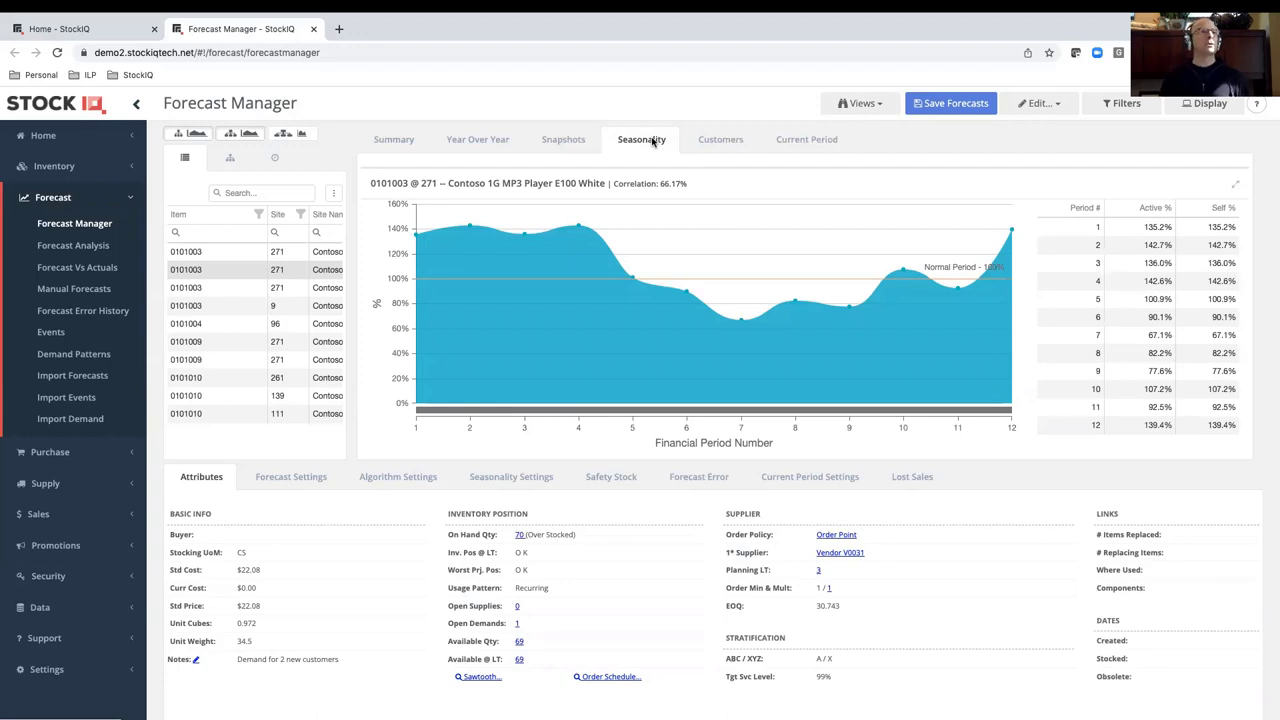
# Return to the Summary units chart and show the Statistical Model line again.
pyautogui.click(406, 142)
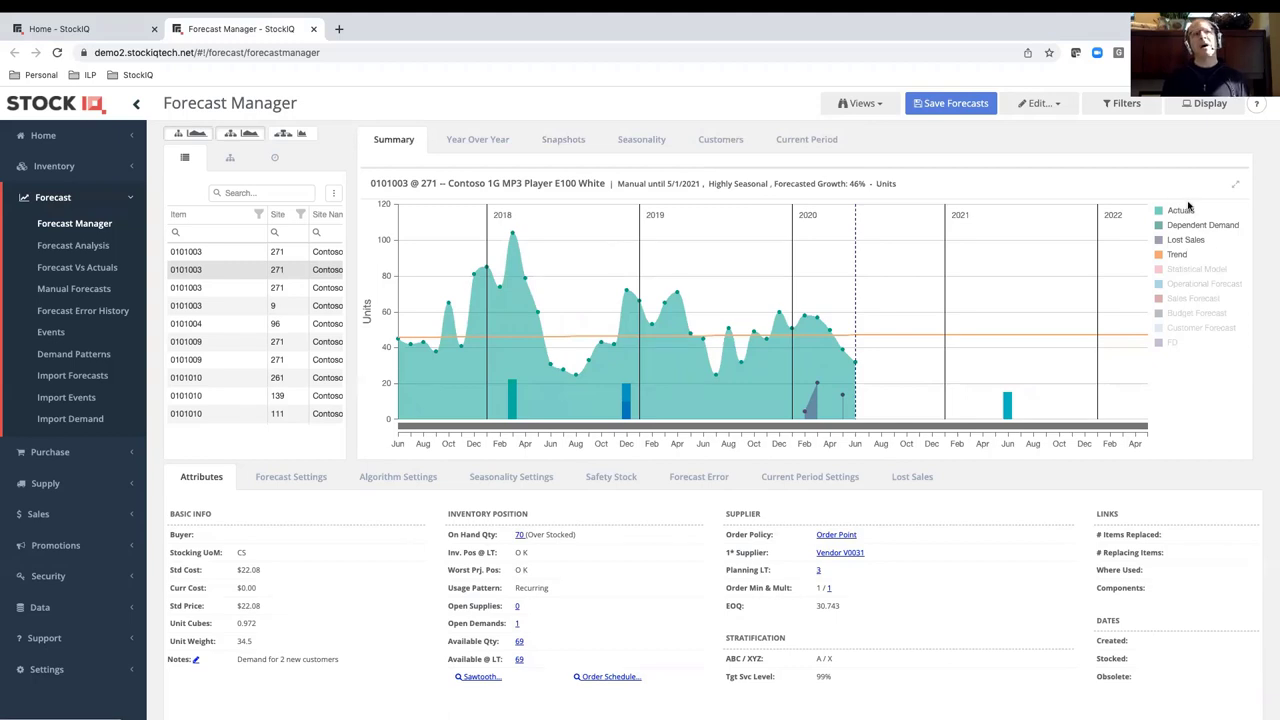
pyautogui.click(1205, 269)
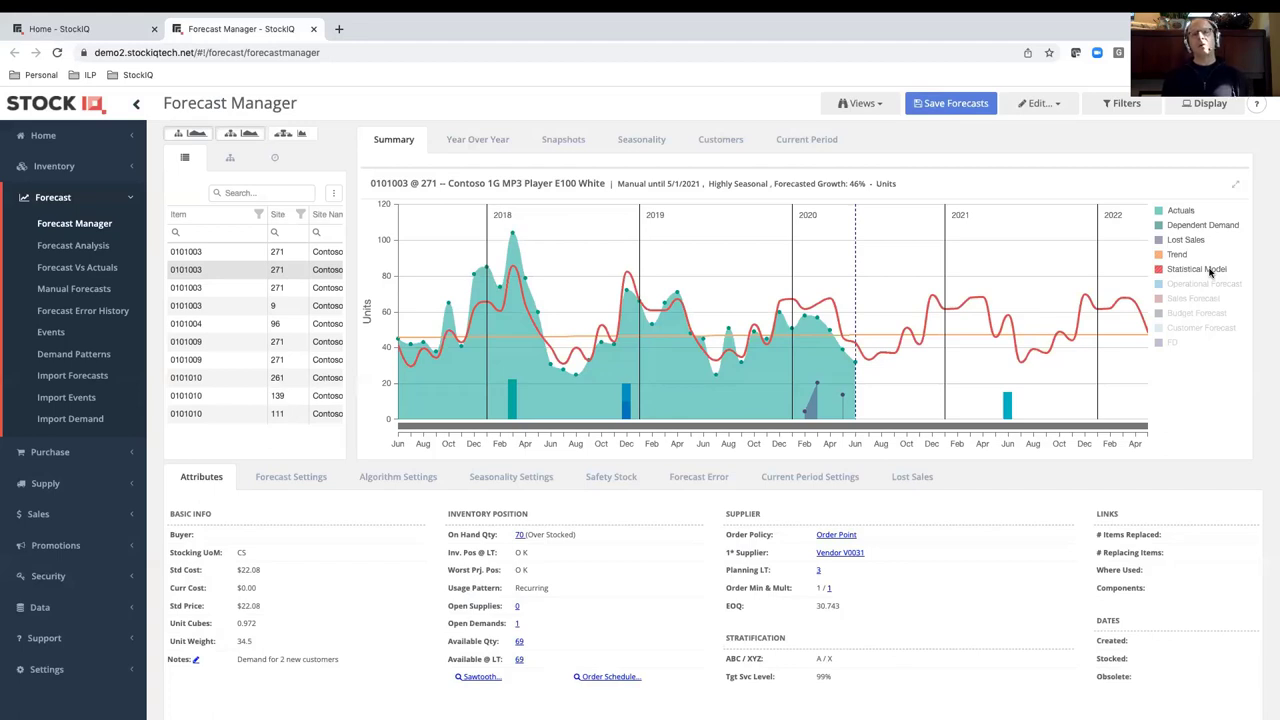
pyautogui.moveTo(998, 280)
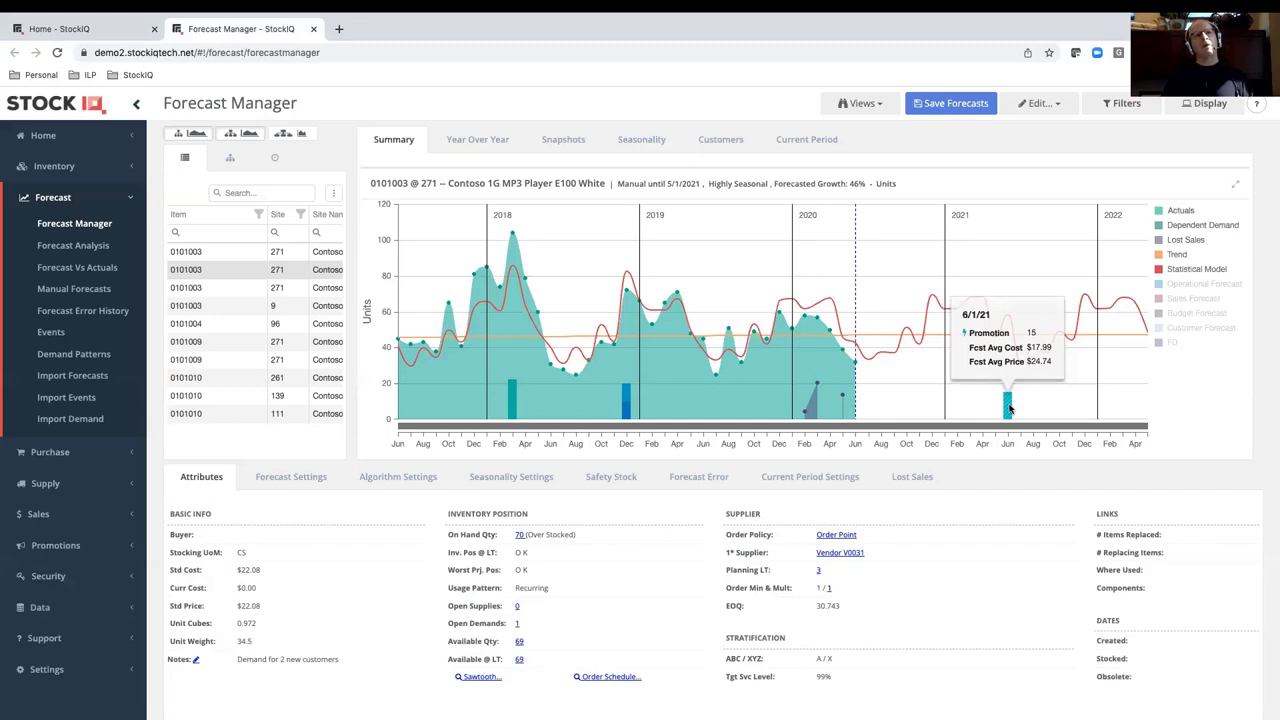
pyautogui.moveTo(627, 401)
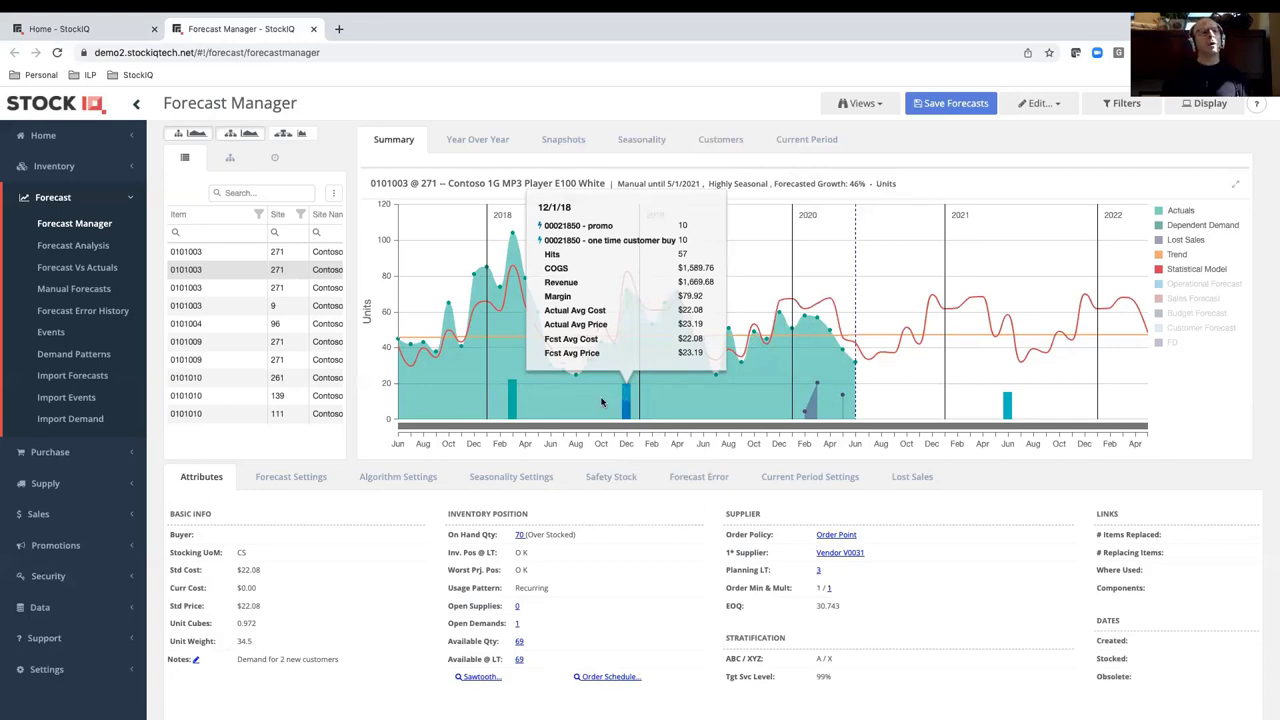
pyautogui.moveTo(508, 398)
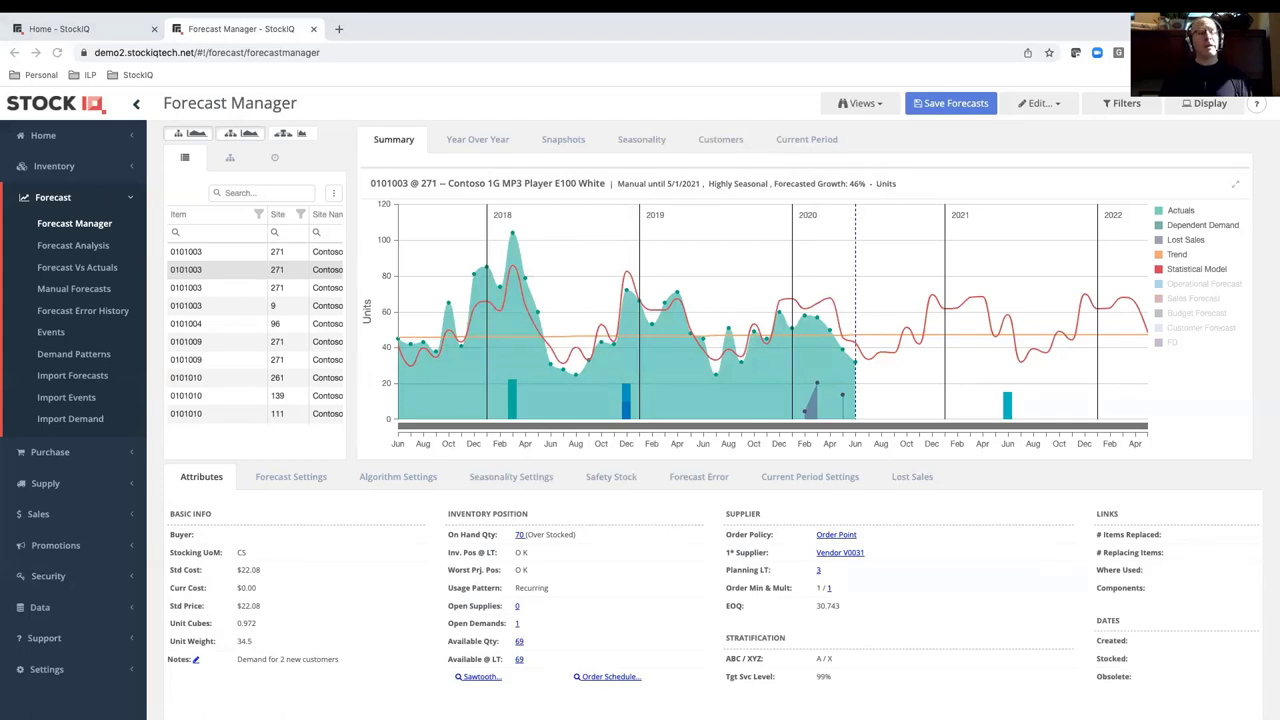
pyautogui.click(686, 484)
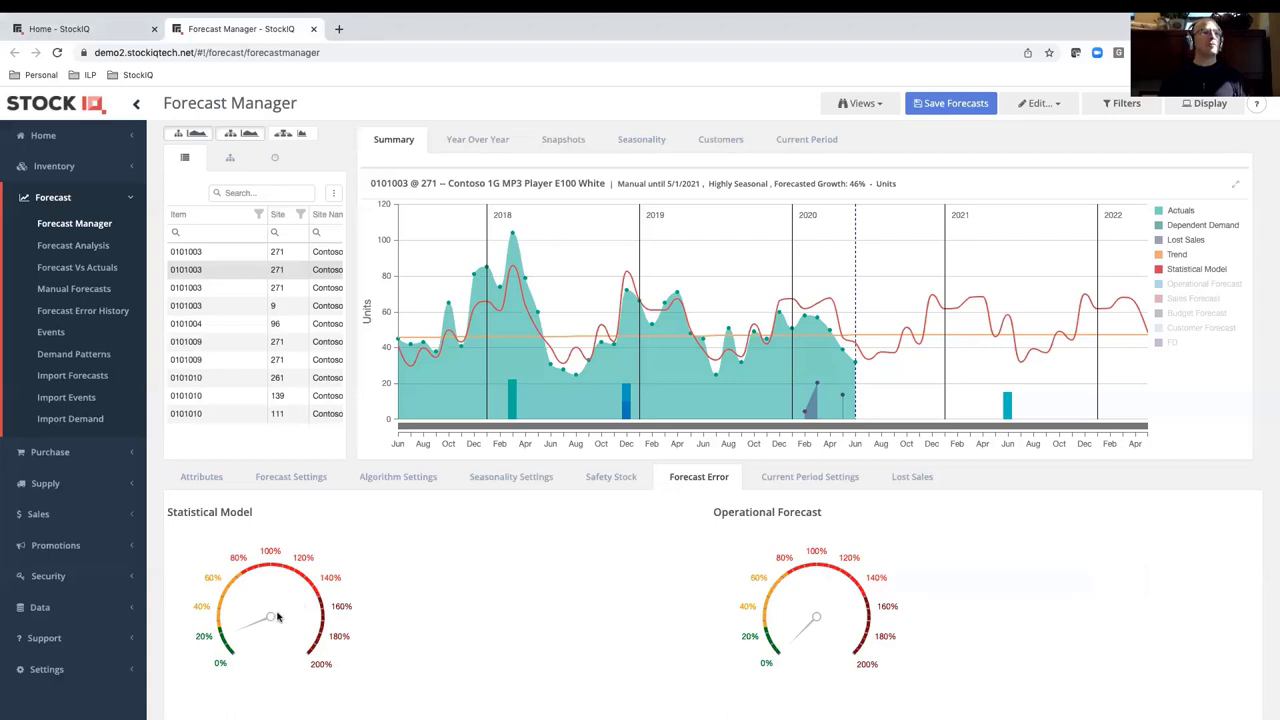
pyautogui.moveTo(264, 623)
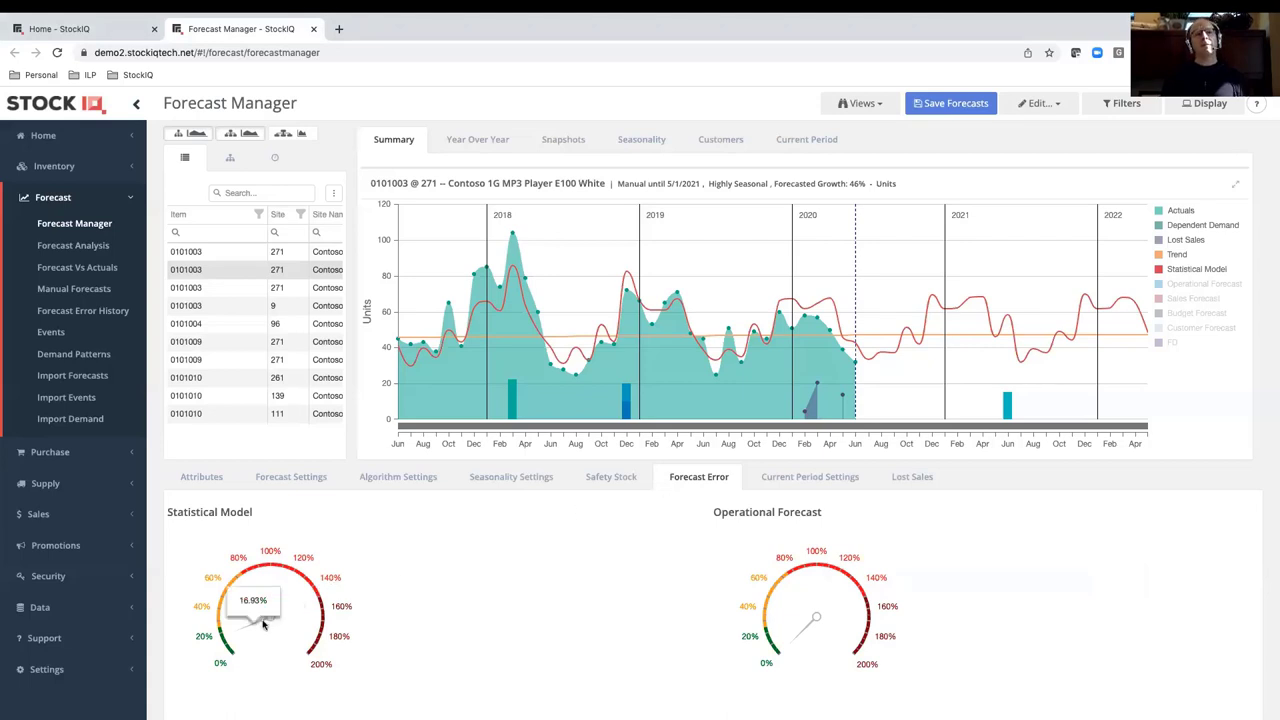
pyautogui.click(607, 480)
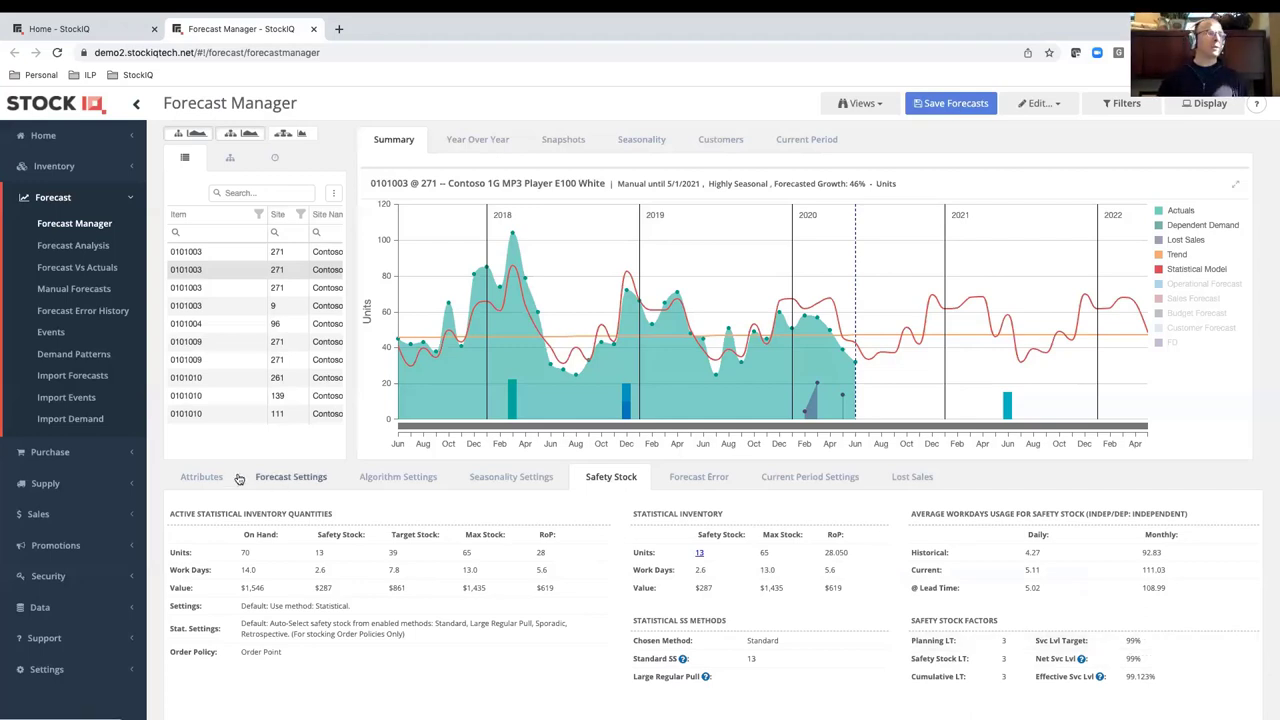
pyautogui.click(203, 476)
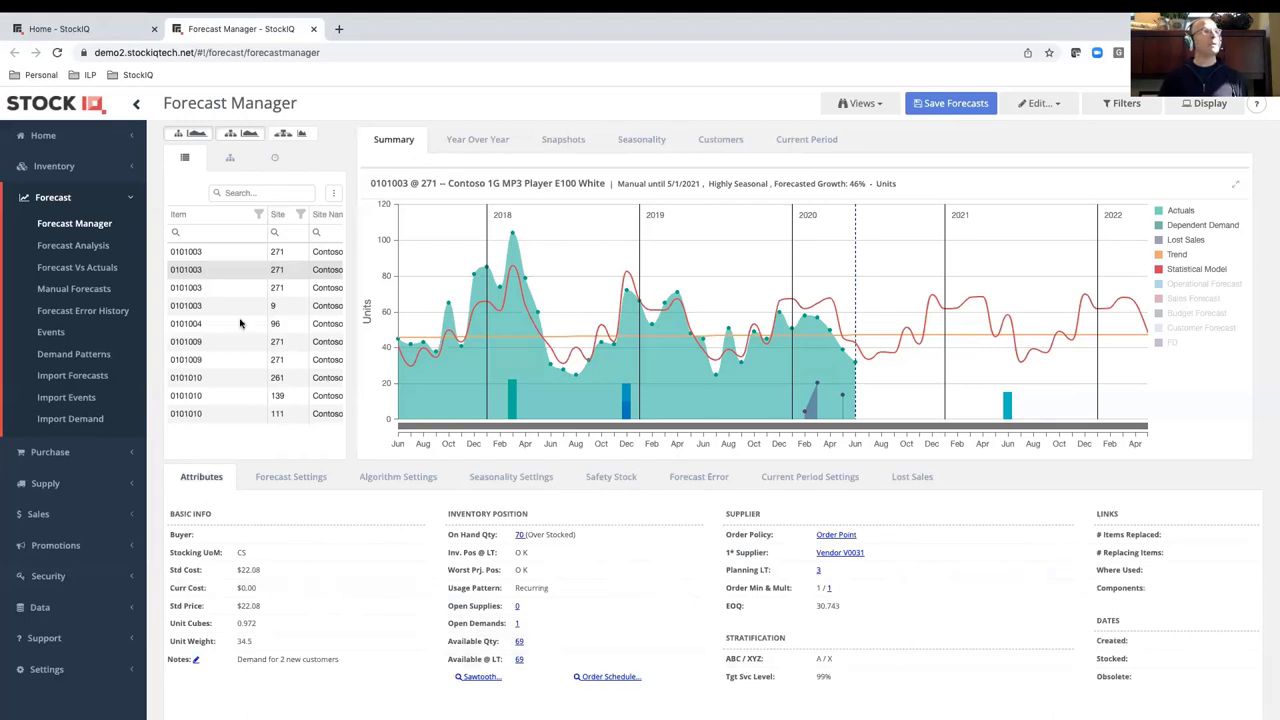
# Open Inventory's Stratification Detail ABC/XYZ matrix in a new browser tab and switch to it.
pyautogui.click(55, 166)
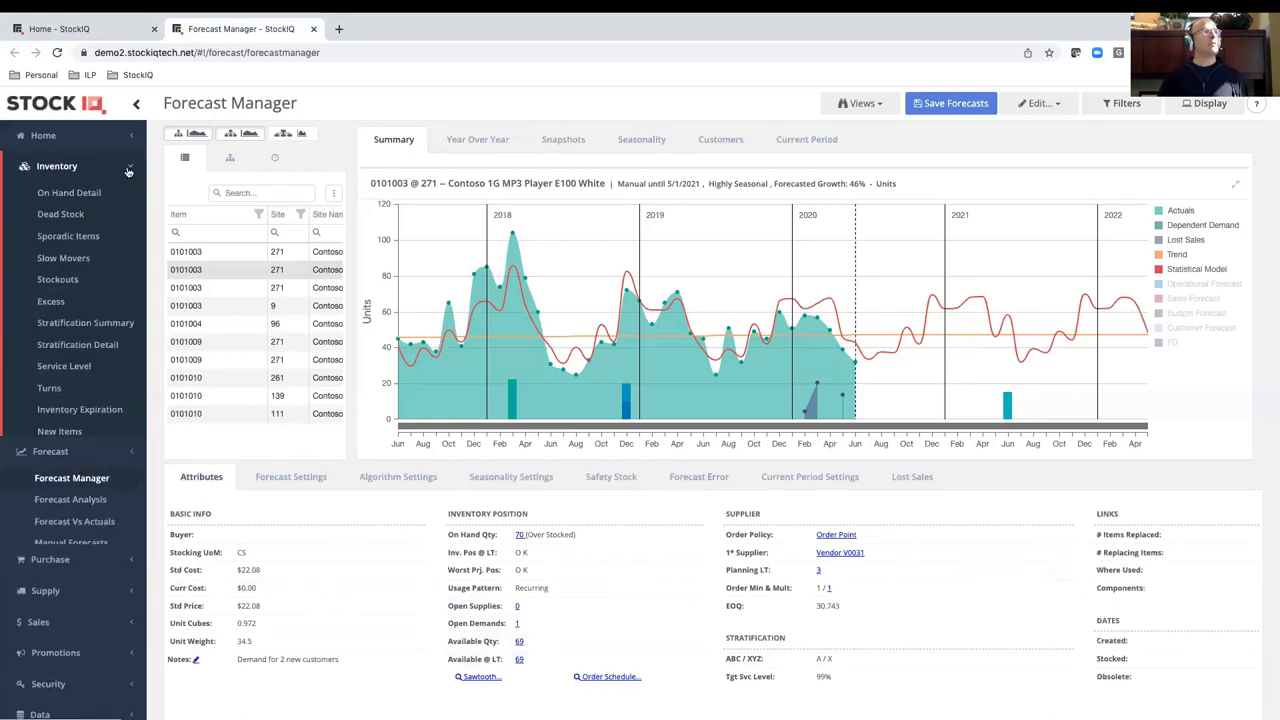
pyautogui.rightClick(90, 345)
pyautogui.click(128, 347)
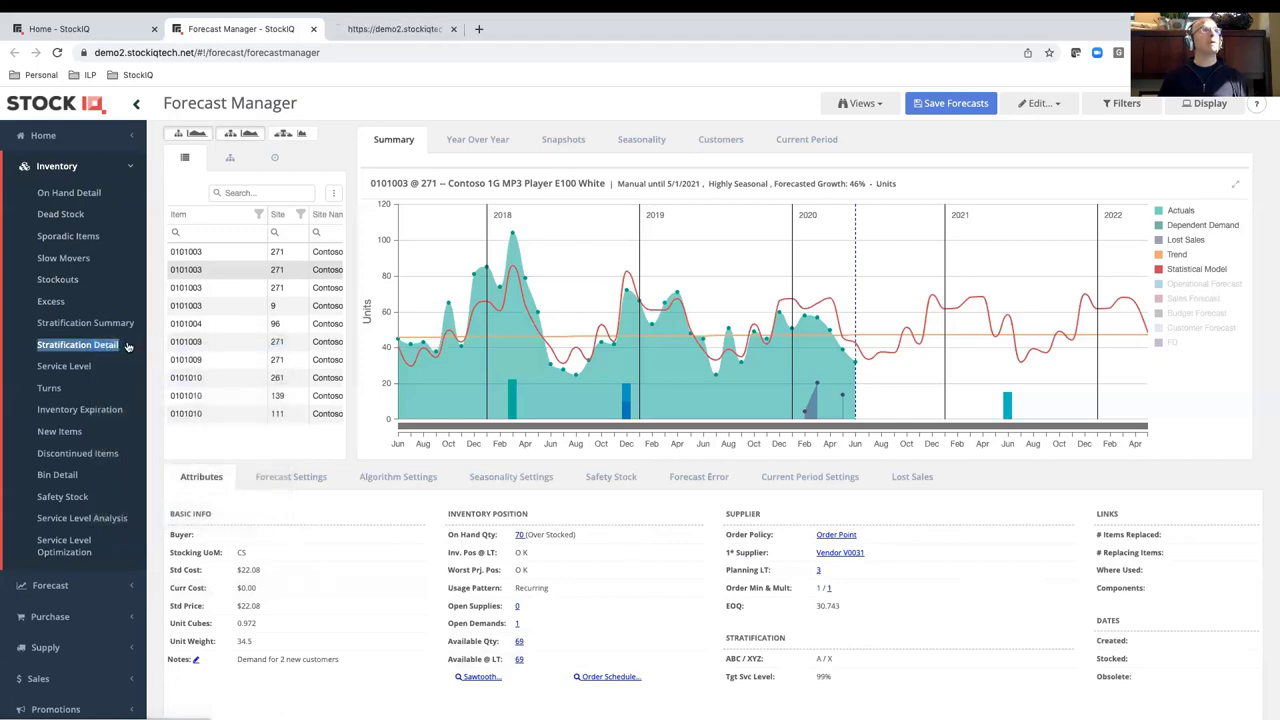
pyautogui.click(377, 30)
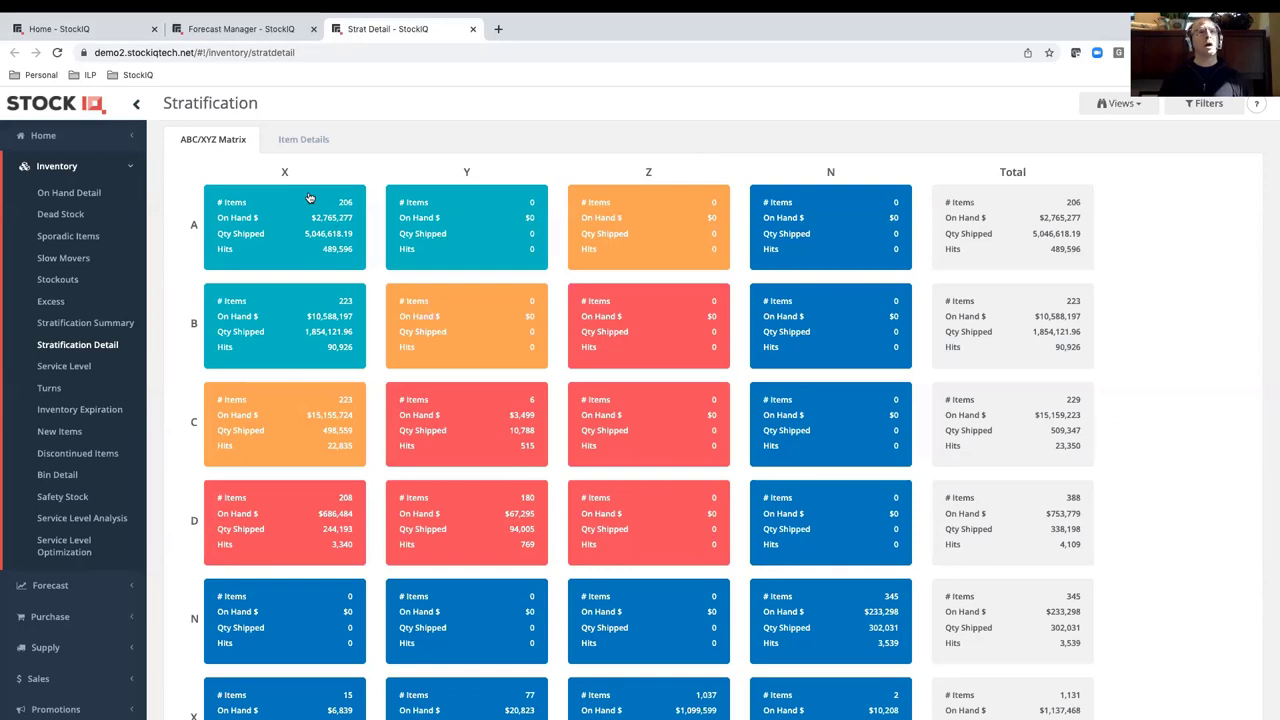
# Glance at Home, then show the Stratification Item Details grid of 2,520 item-site rows.
pyautogui.click(86, 32)
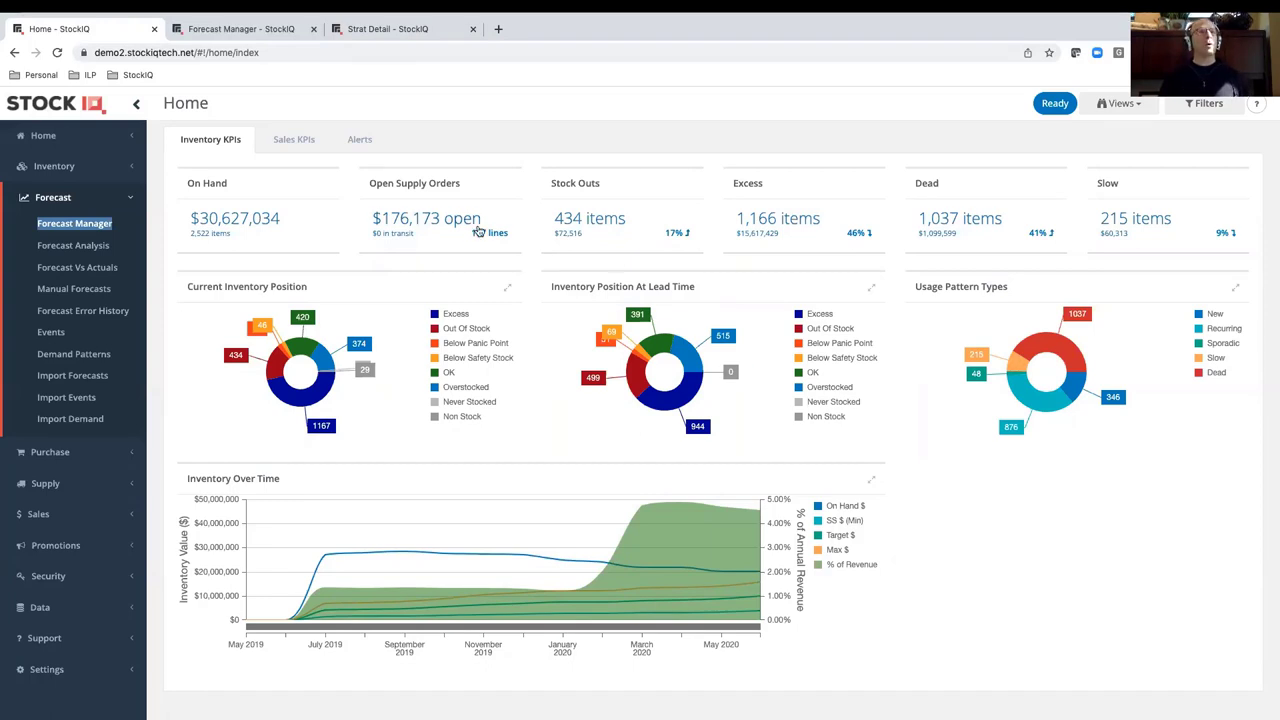
pyautogui.click(386, 29)
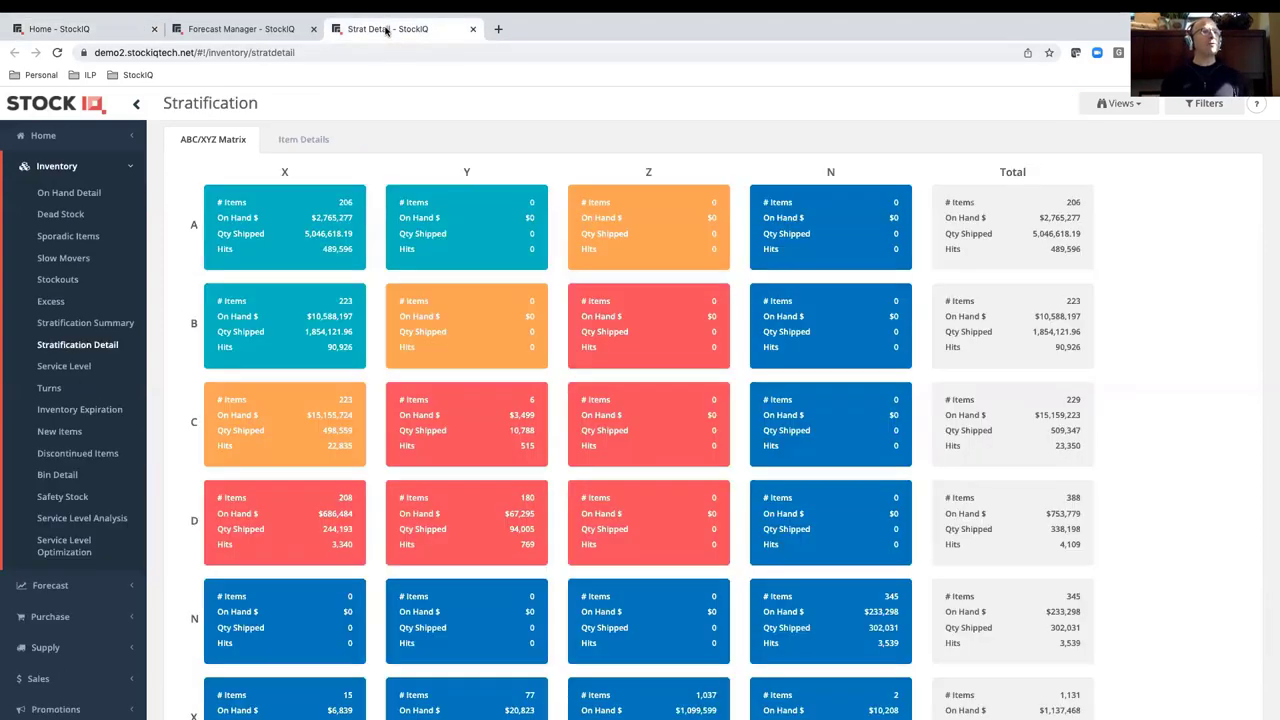
pyautogui.click(315, 139)
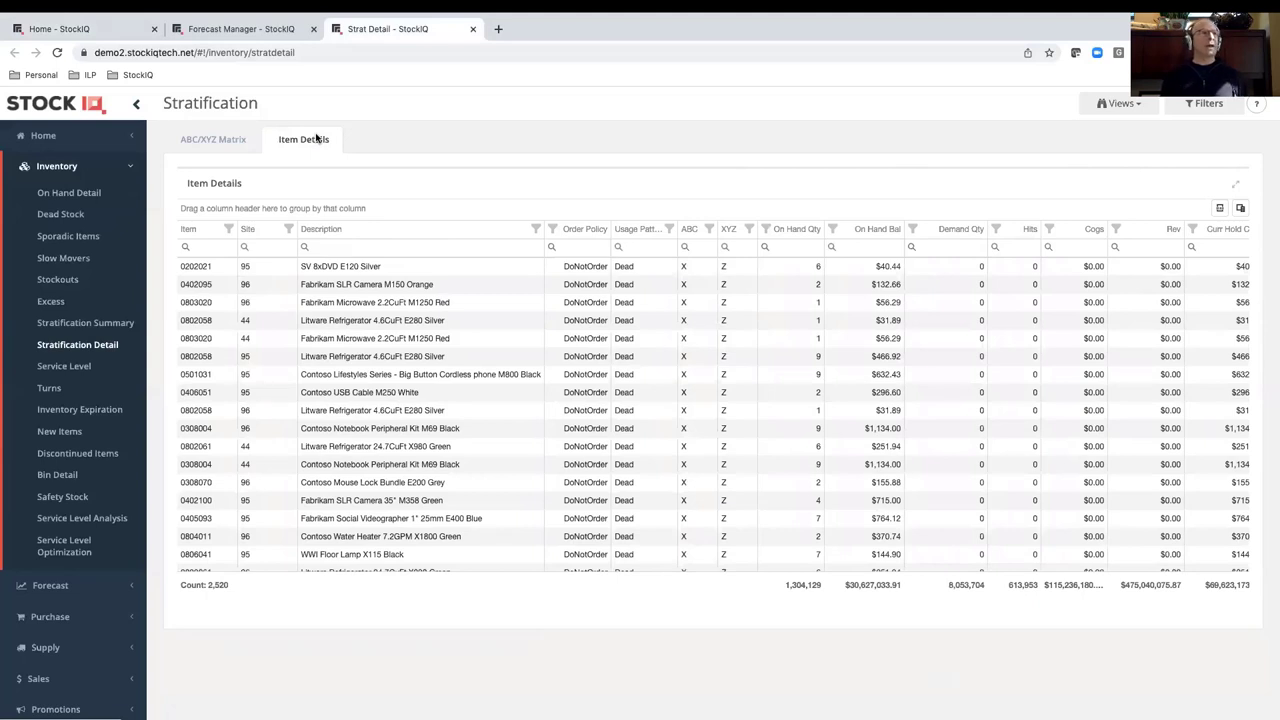
# Load the WW - SKU PARETO saved view, then switch to Forecast Manager for 0101003 @ 271.
pyautogui.click(1139, 107)
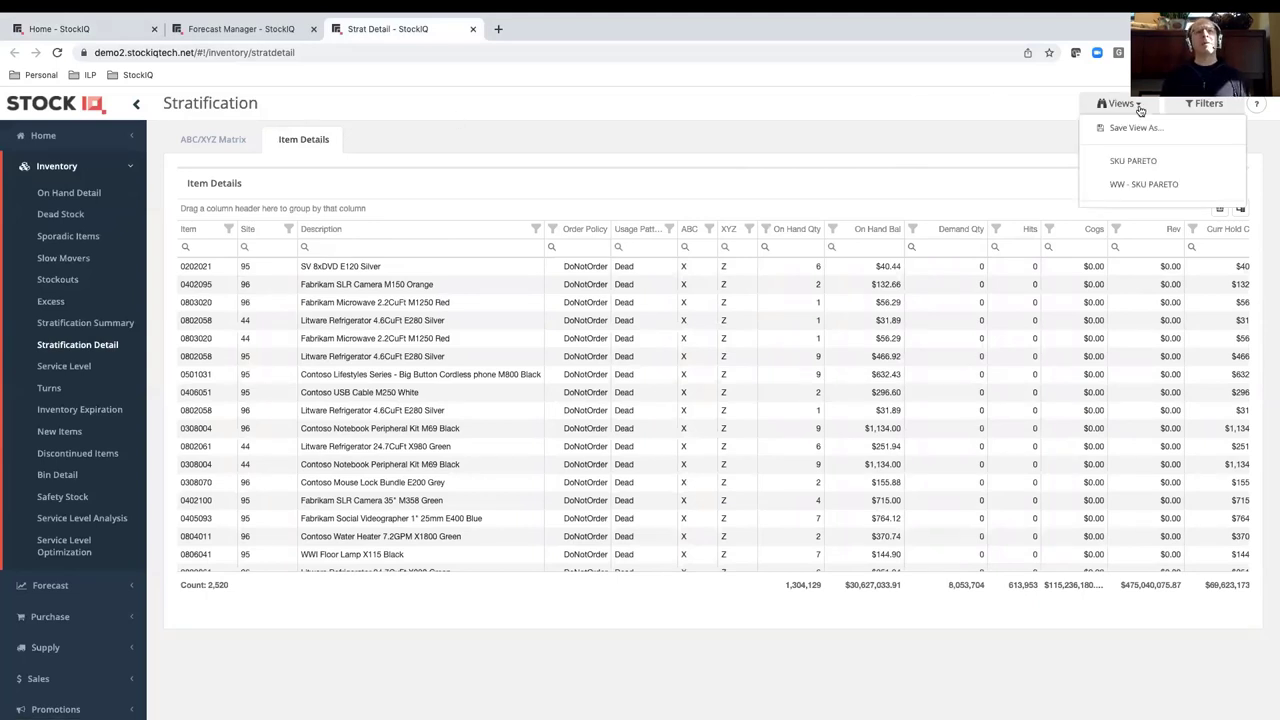
pyautogui.click(1144, 184)
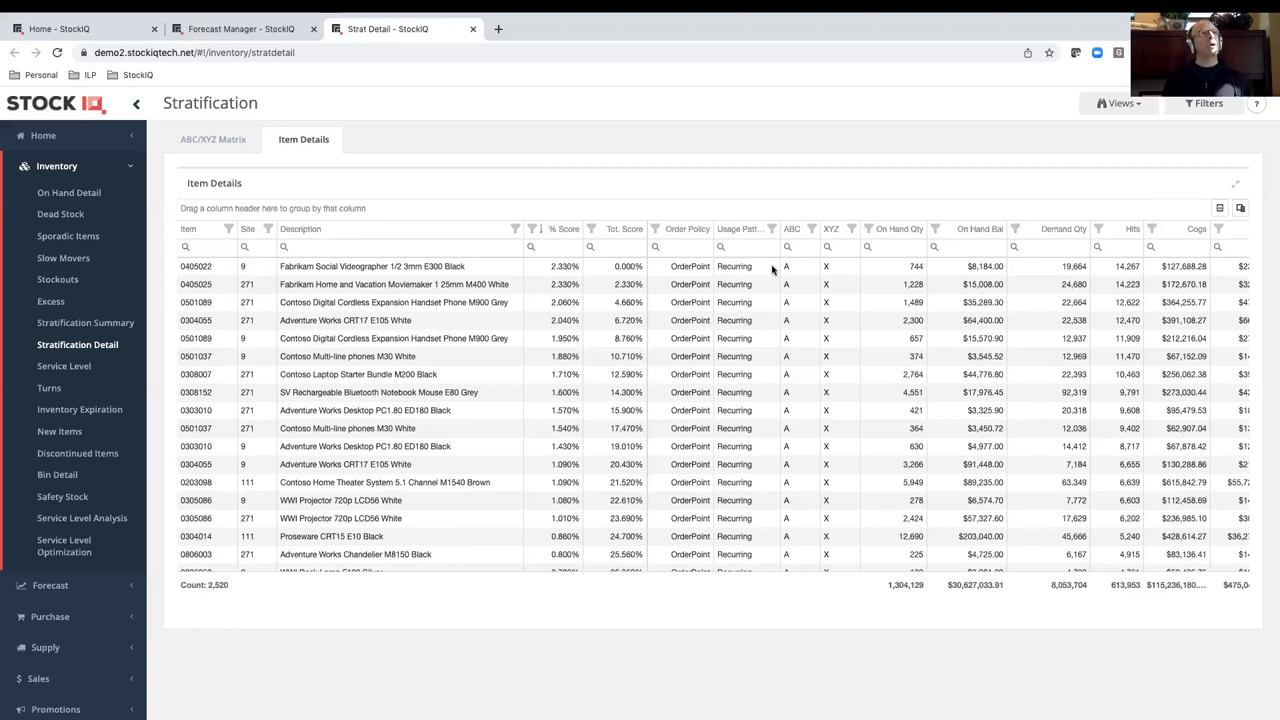
pyautogui.click(266, 30)
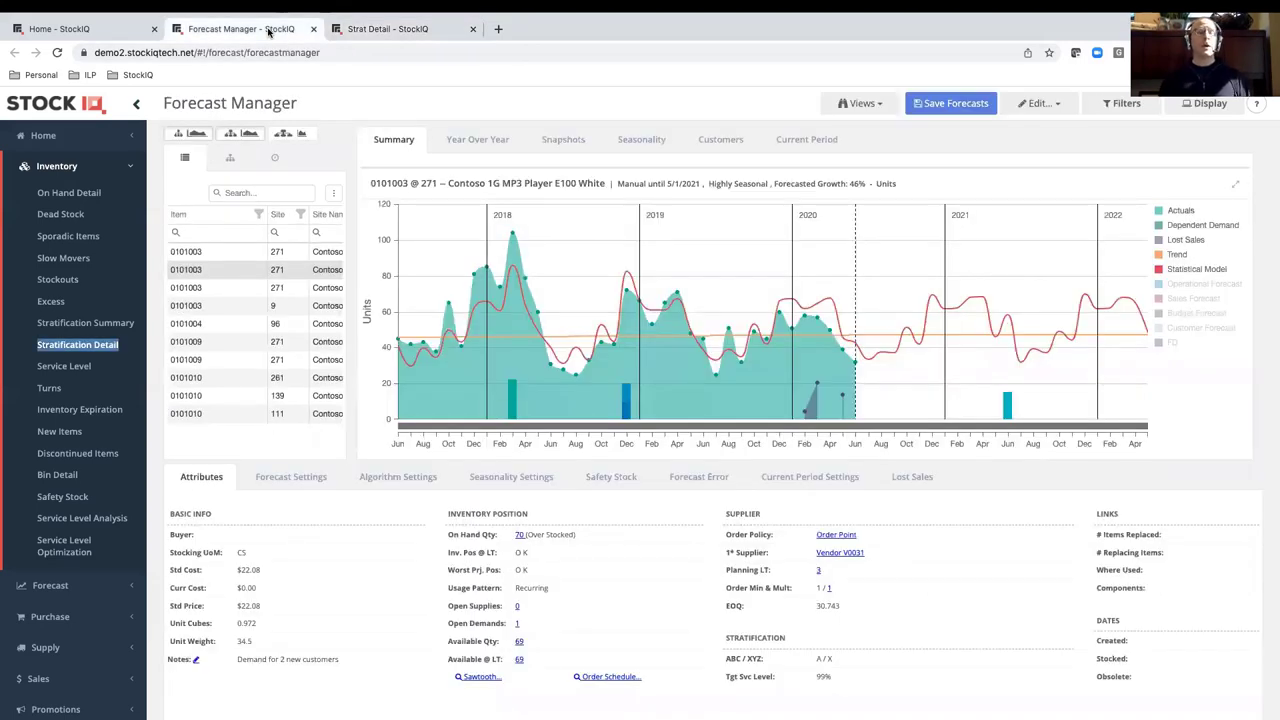
# Show item 0101003's safety stock details, then its statistical and operational Forecast Error gauges.
pyautogui.click(606, 477)
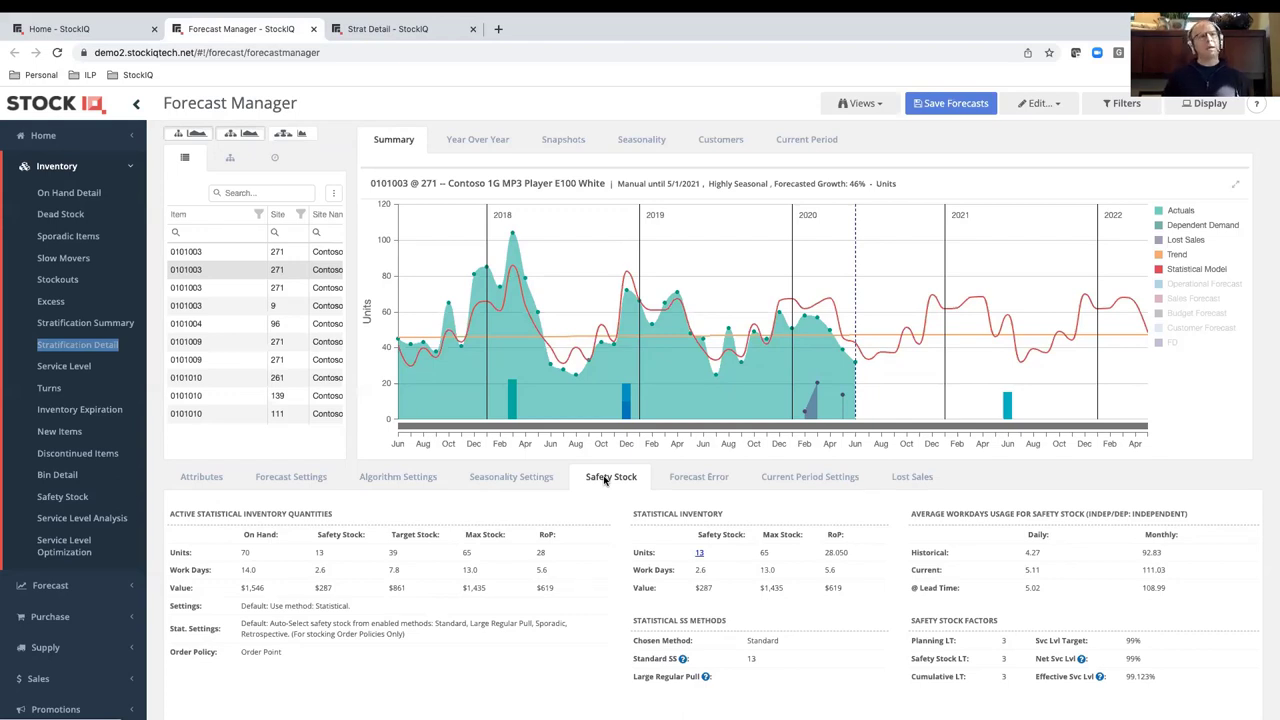
pyautogui.click(686, 481)
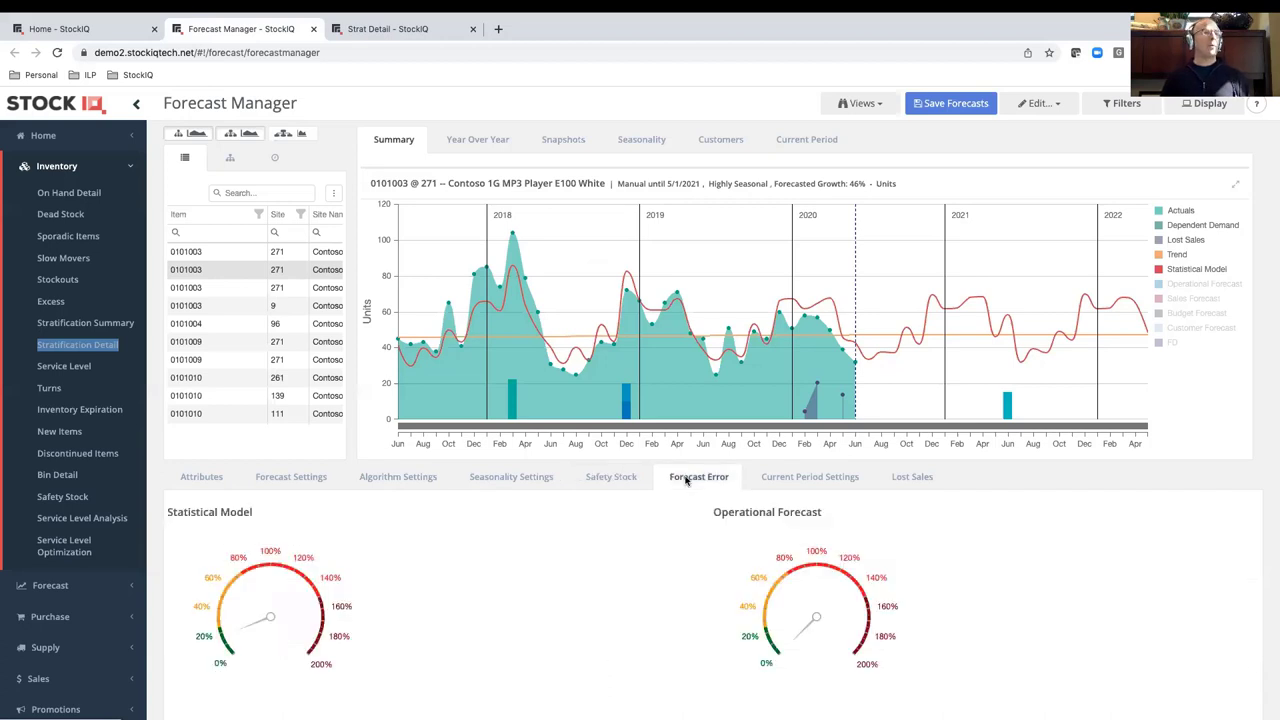
pyautogui.moveTo(896, 362)
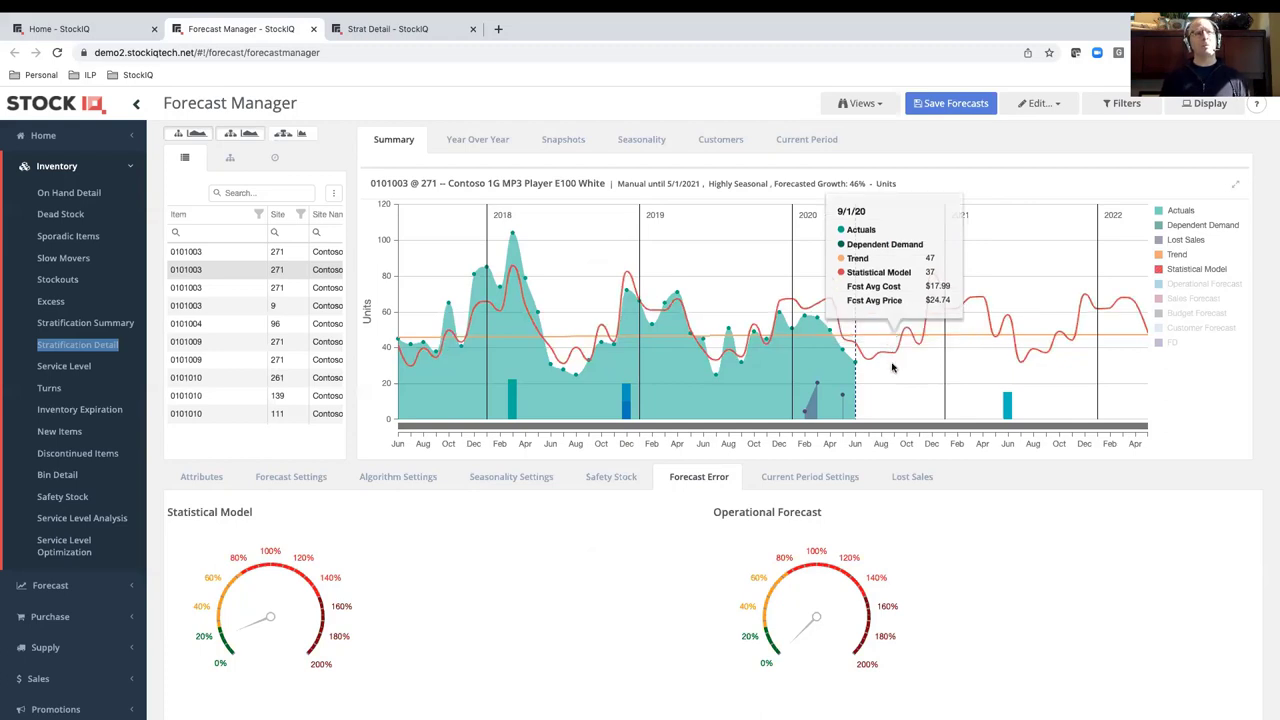
# Return to the safety stock figures: 13 safety, 39 target, 65 max, reorder point 28.
pyautogui.click(628, 479)
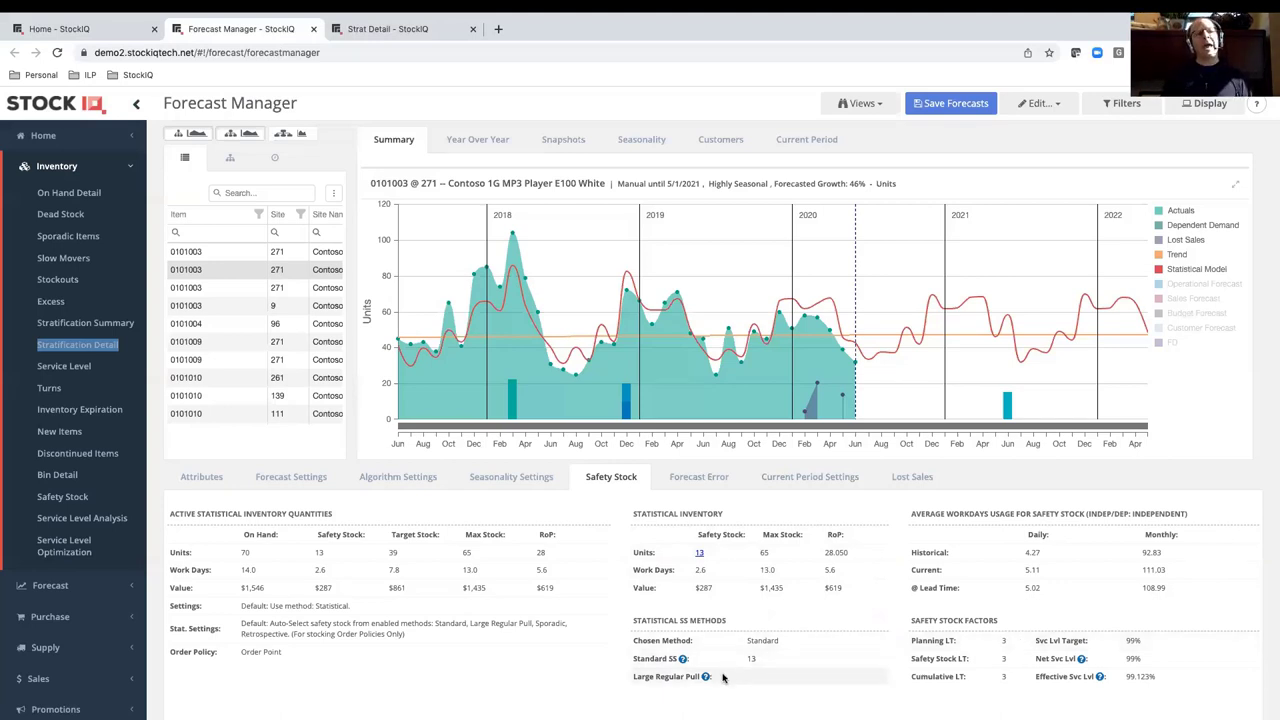
pyautogui.moveTo(707, 679)
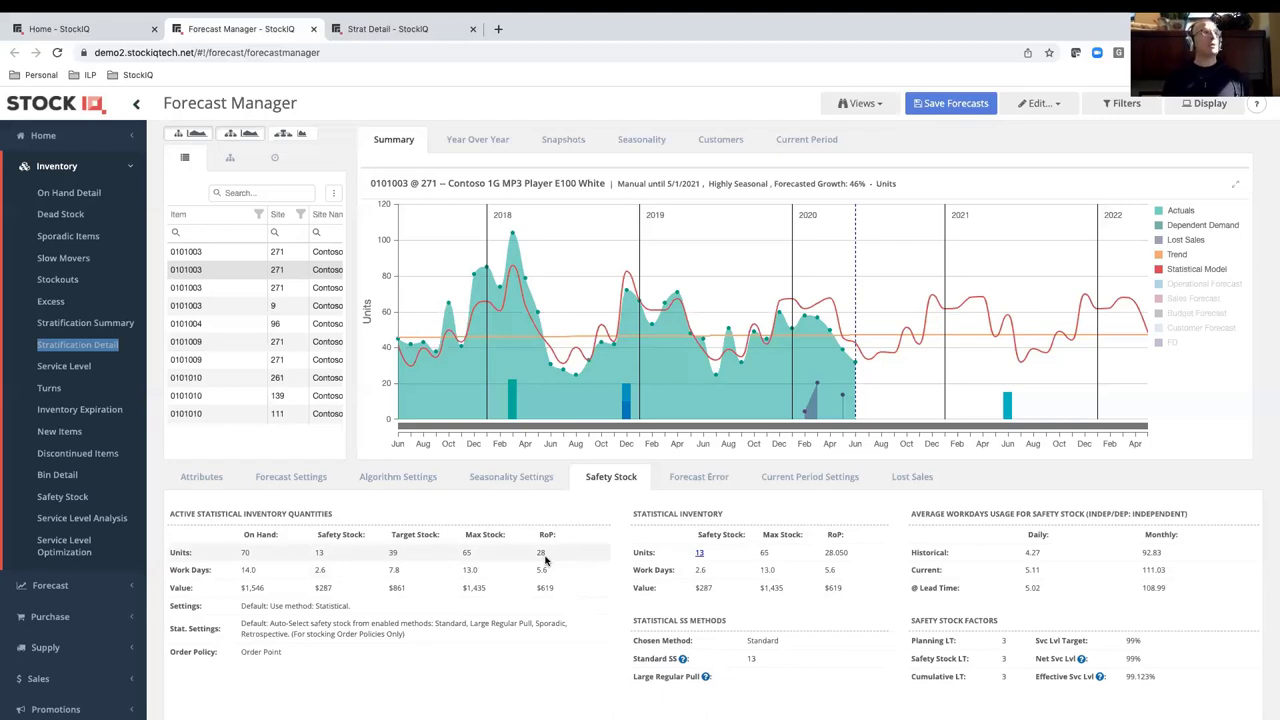
# Show the Home dashboard's Alerts tab with 2,614 alerts and open the saved views list.
pyautogui.click(90, 30)
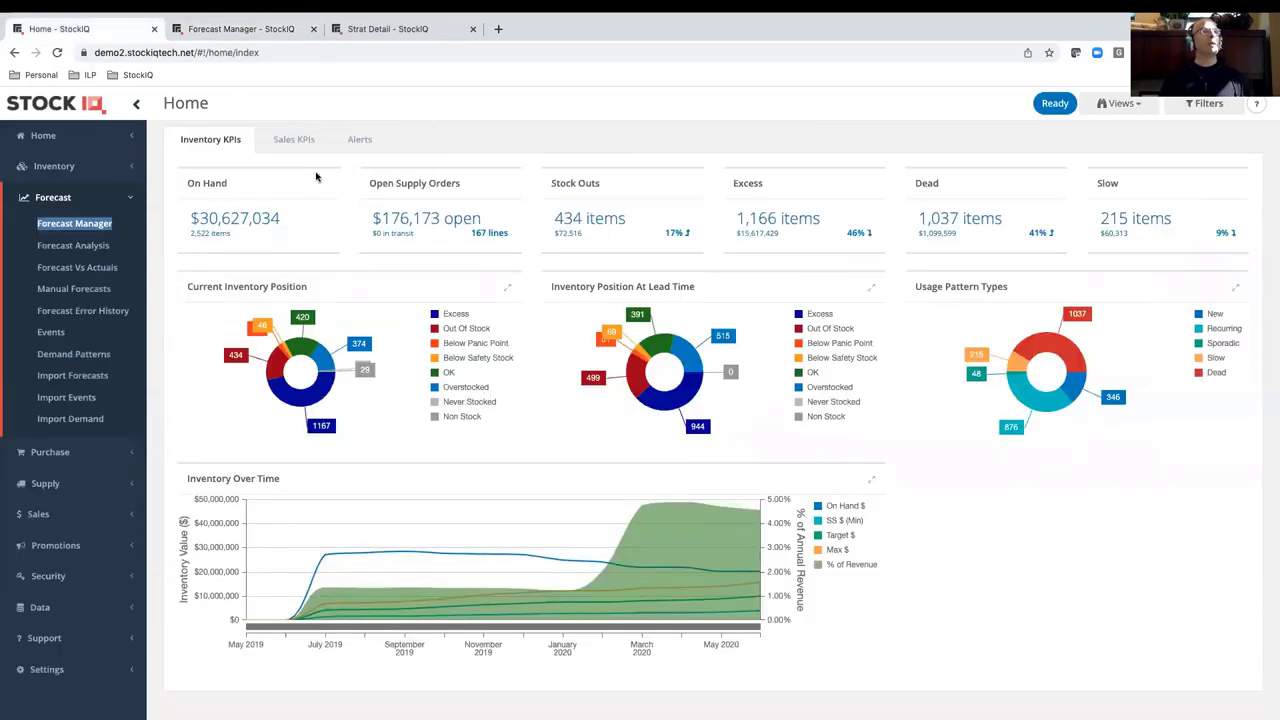
pyautogui.click(360, 140)
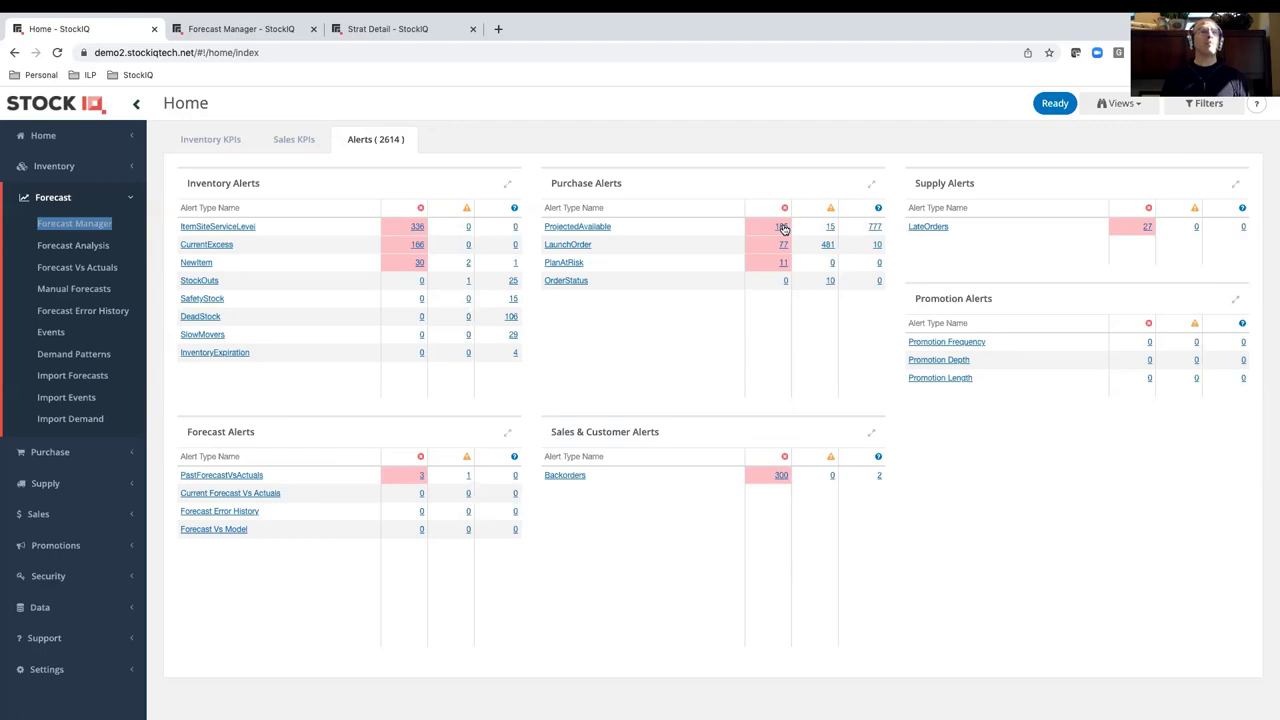
pyautogui.click(1129, 107)
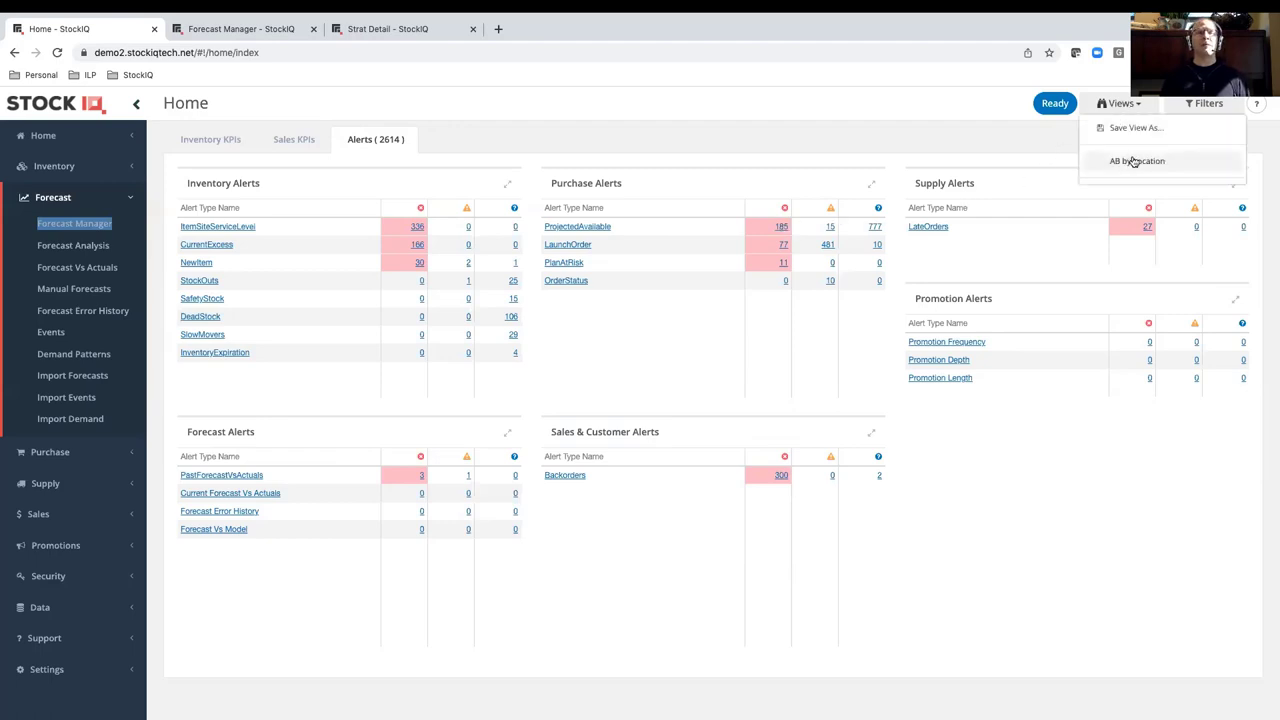
# Open the Alerts Summary list of Projected Available alerts grouped by site.
pyautogui.click(580, 226)
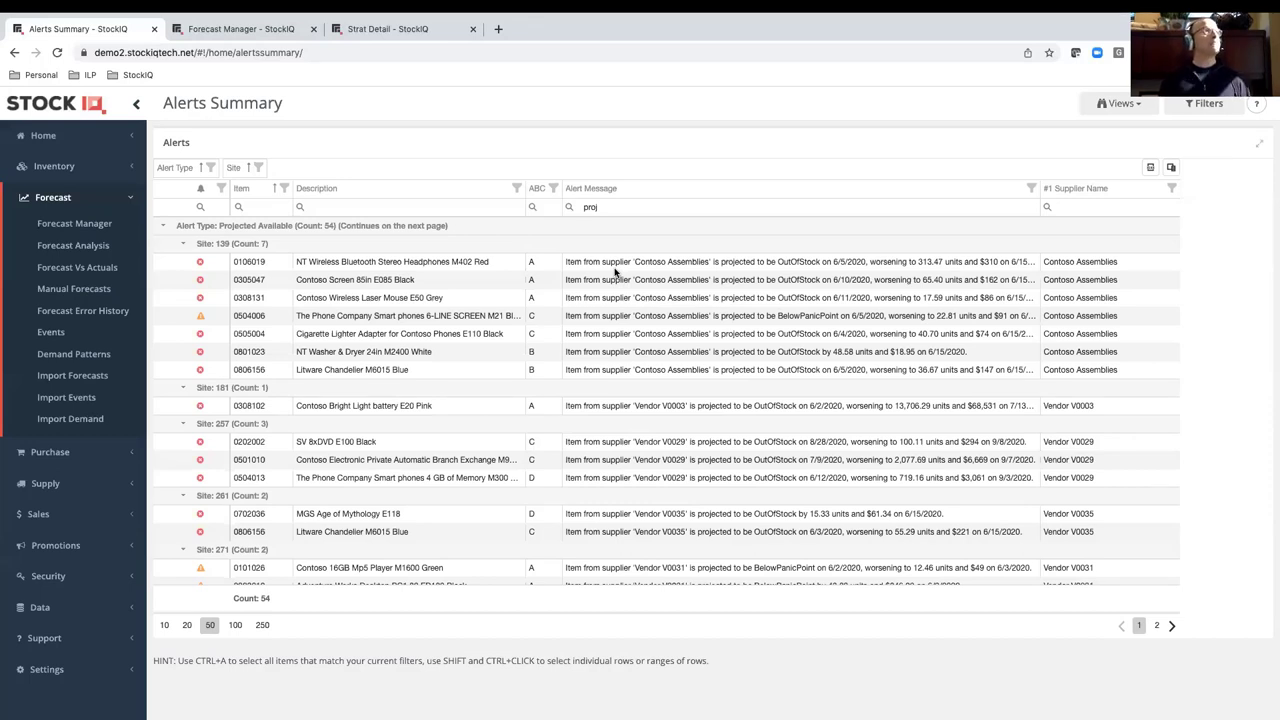
# Back in Forecast Manager, open item 0101003's order schedule from its Attributes.
pyautogui.click(237, 37)
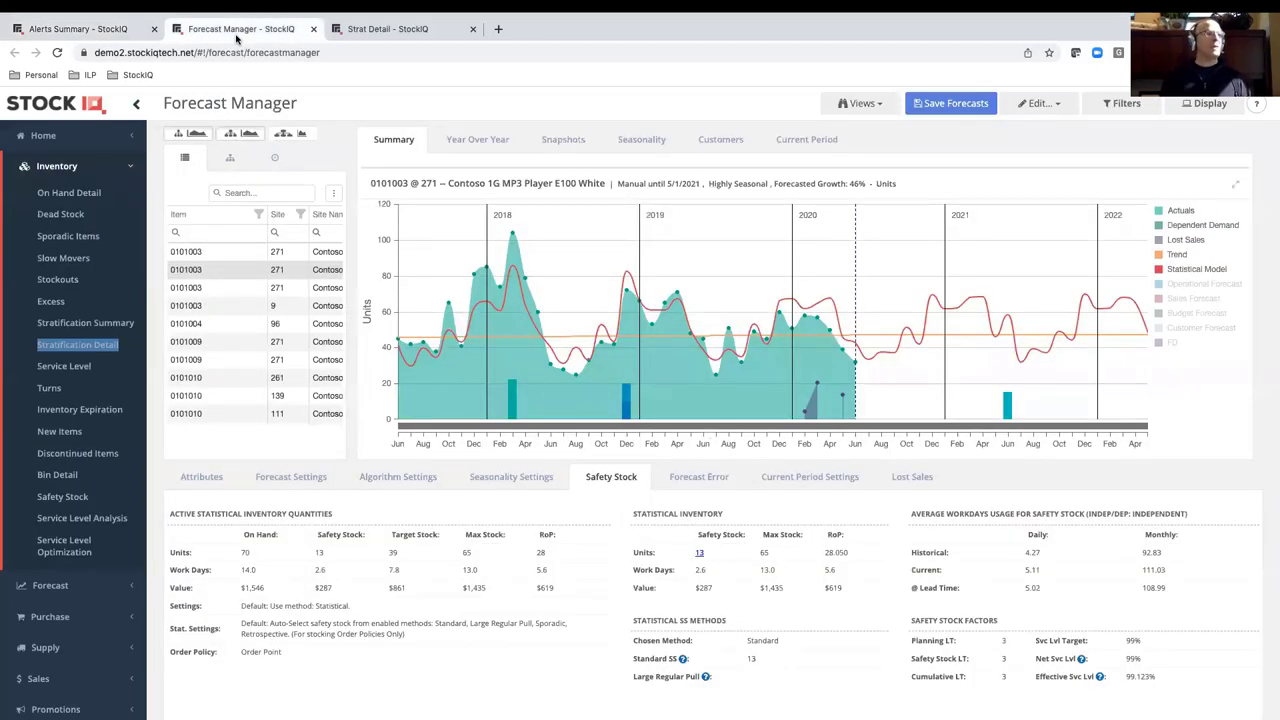
pyautogui.click(201, 477)
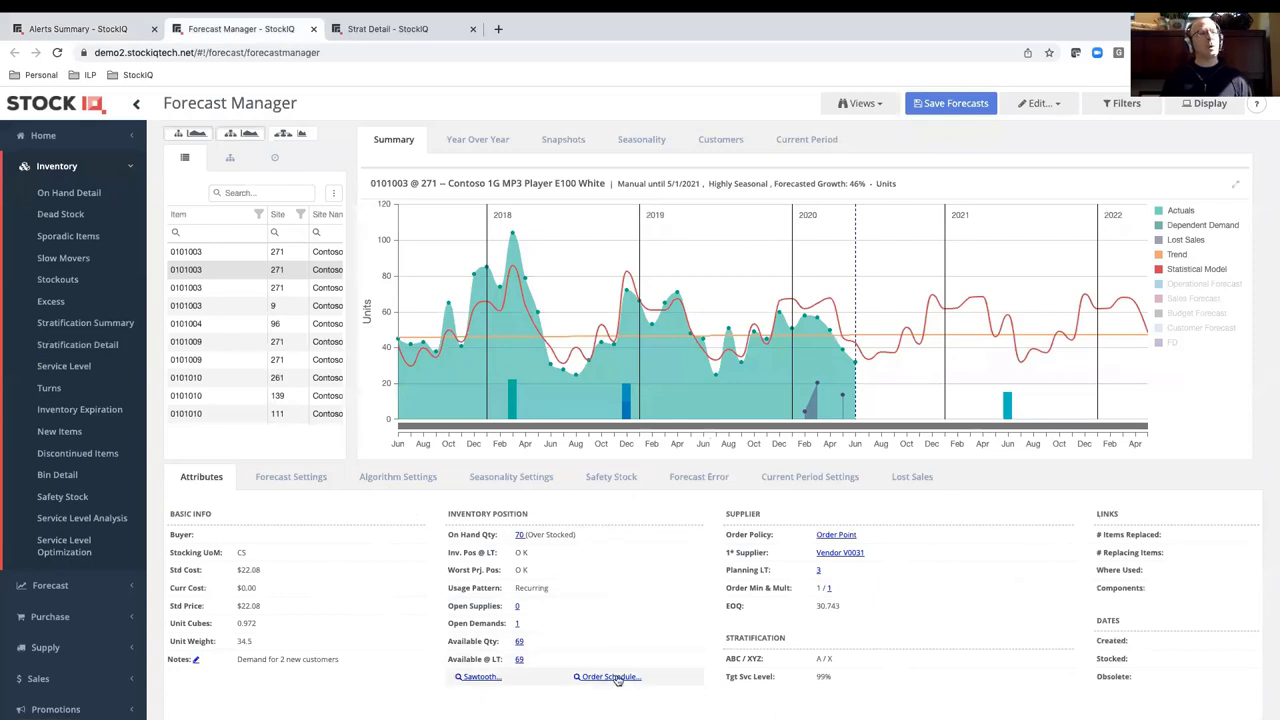
pyautogui.click(612, 677)
# Review the order schedule at a Daily interval, switch it to Monthly, and close it.
pyautogui.click(201, 172)
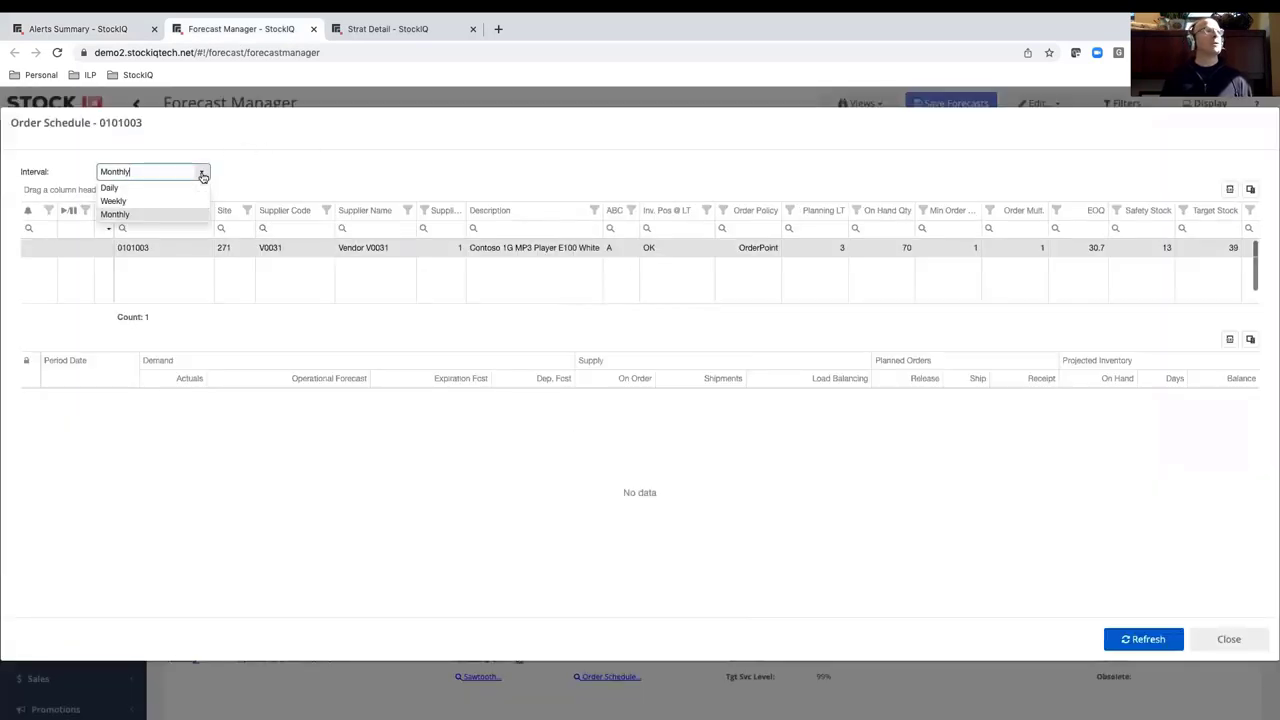
pyautogui.click(148, 189)
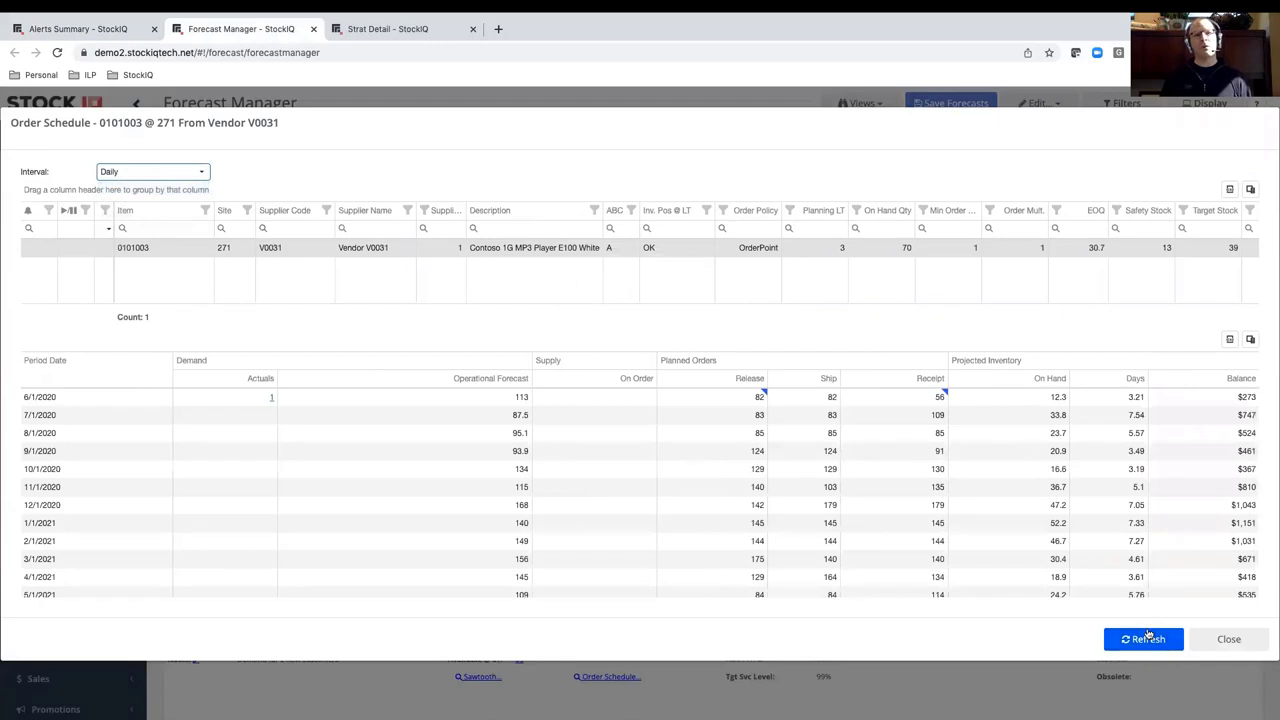
pyautogui.click(1147, 641)
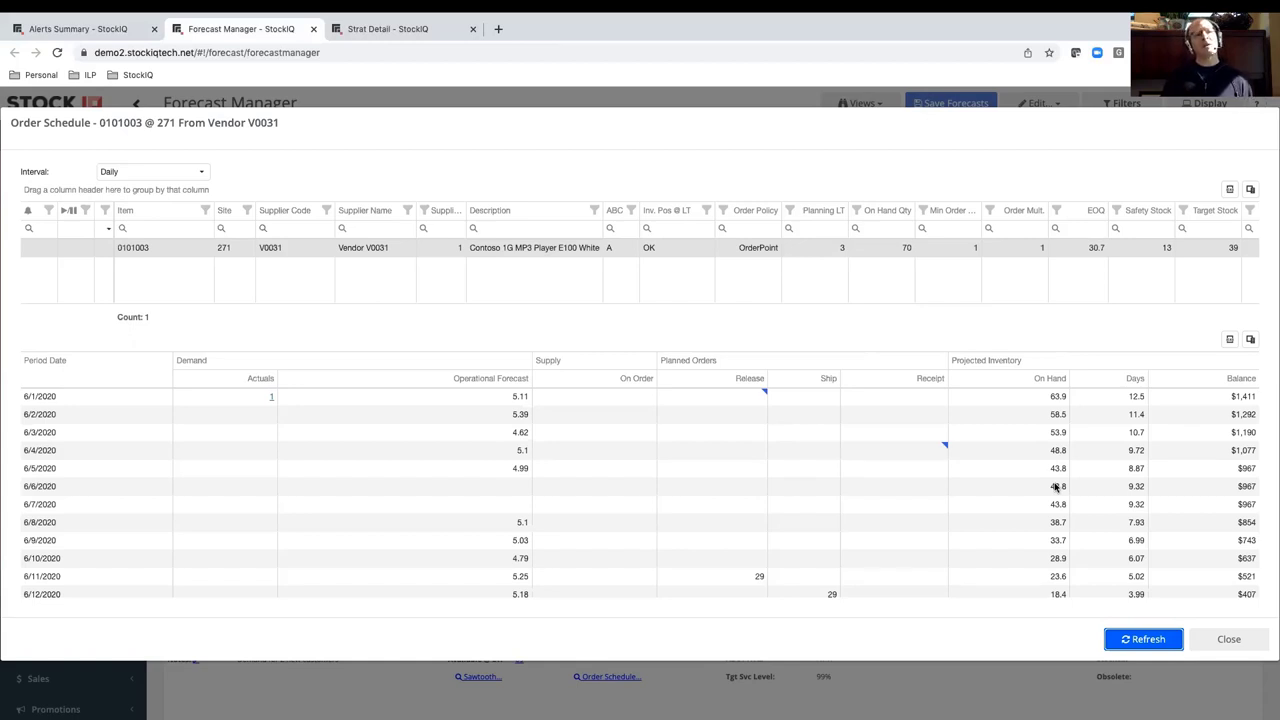
pyautogui.scroll(-3, 1055, 486)
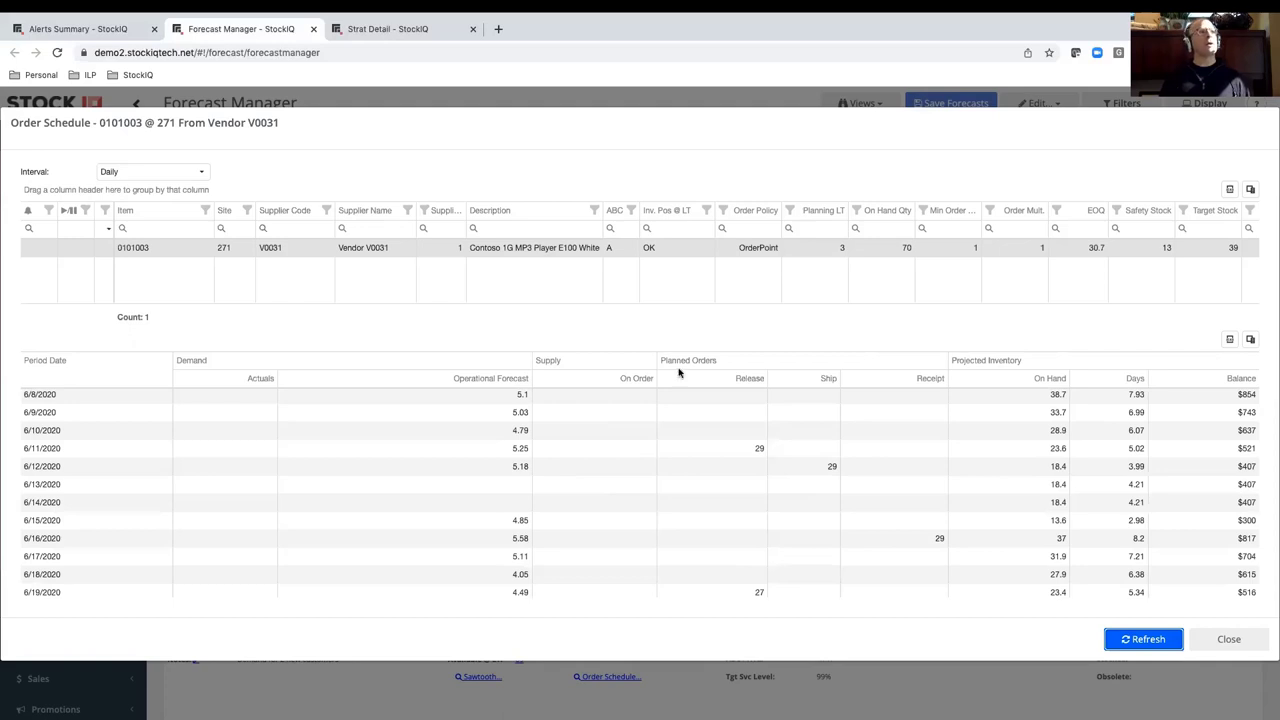
pyautogui.click(203, 175)
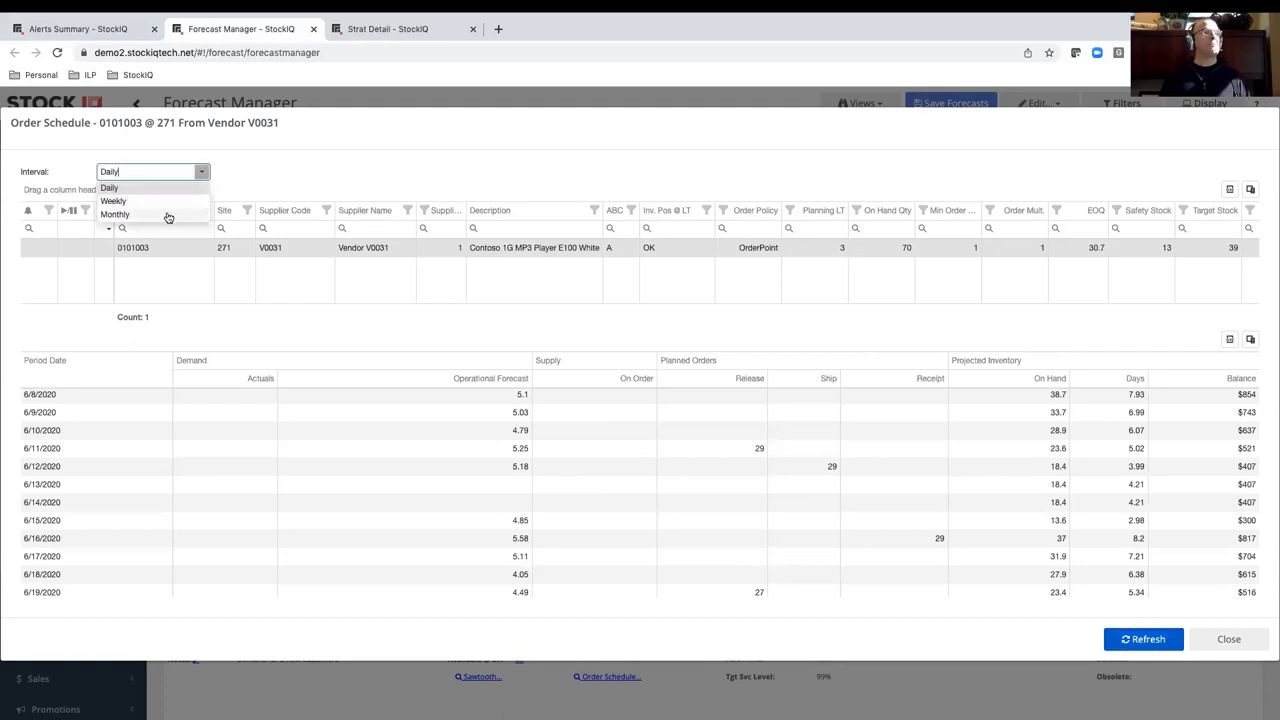
pyautogui.click(167, 213)
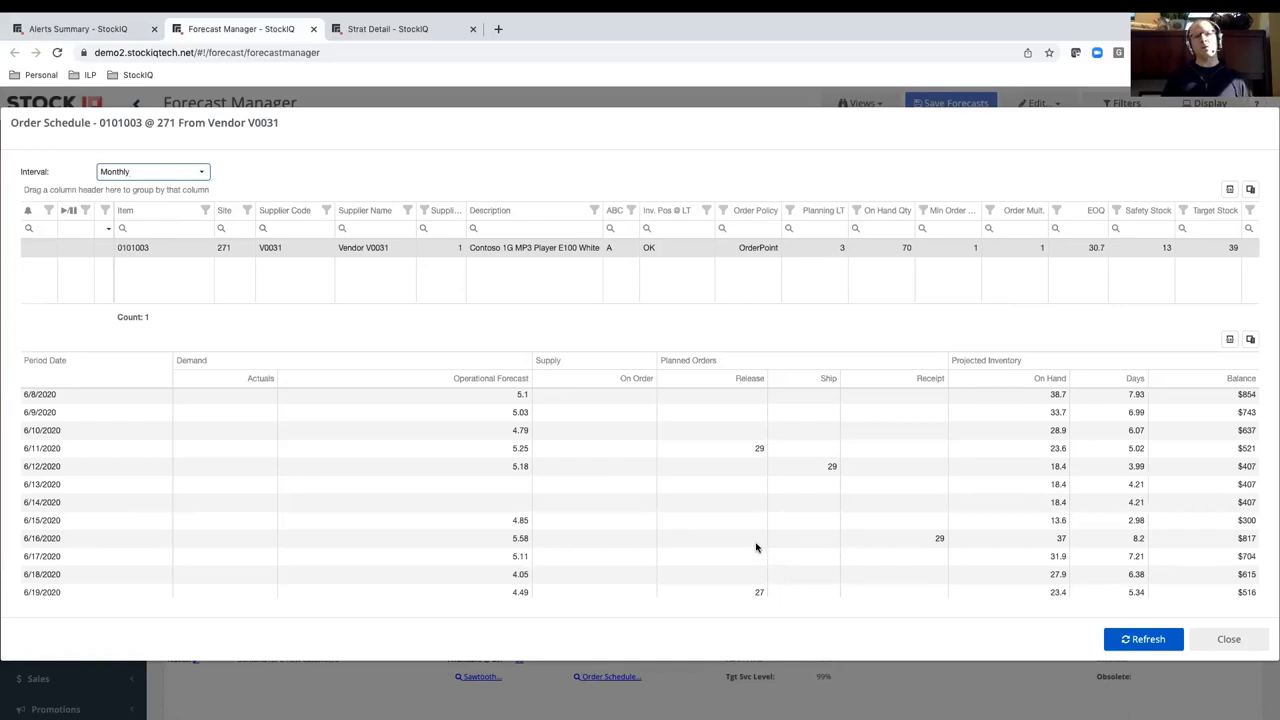
pyautogui.click(1230, 640)
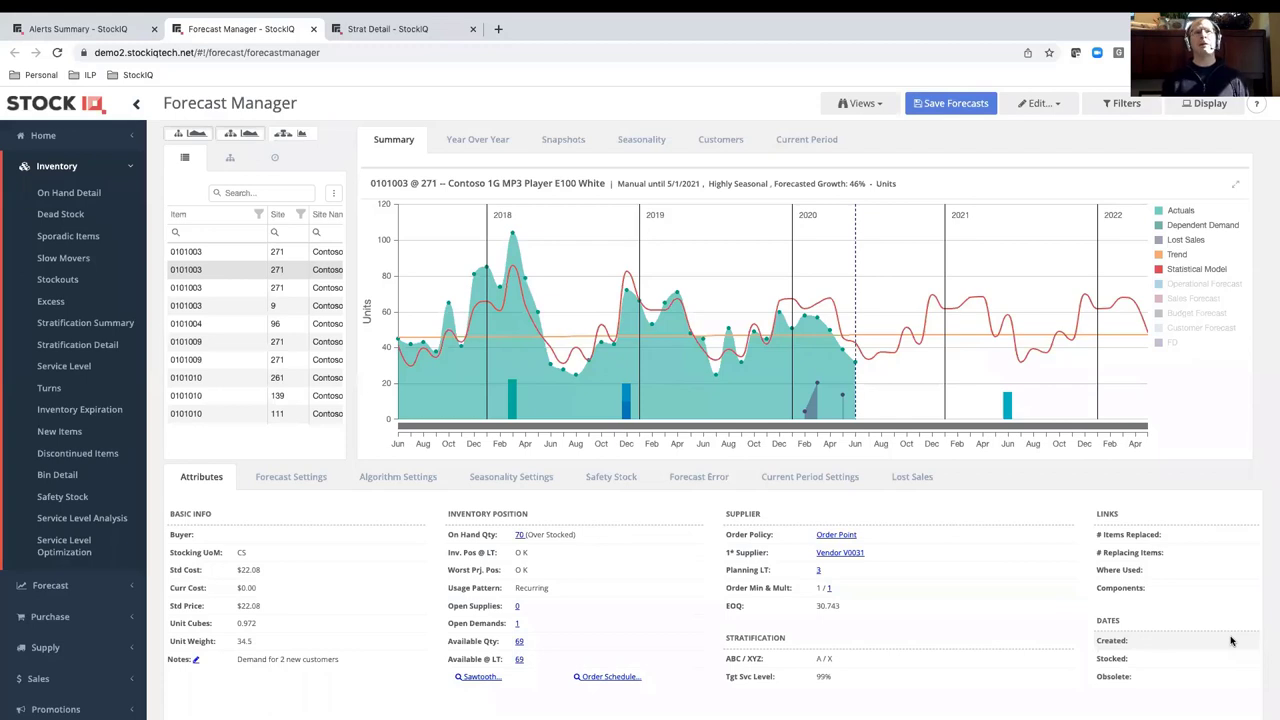
# Add the Operational Forecast series to the 0101003 @ 271 summary chart.
pyautogui.click(1206, 285)
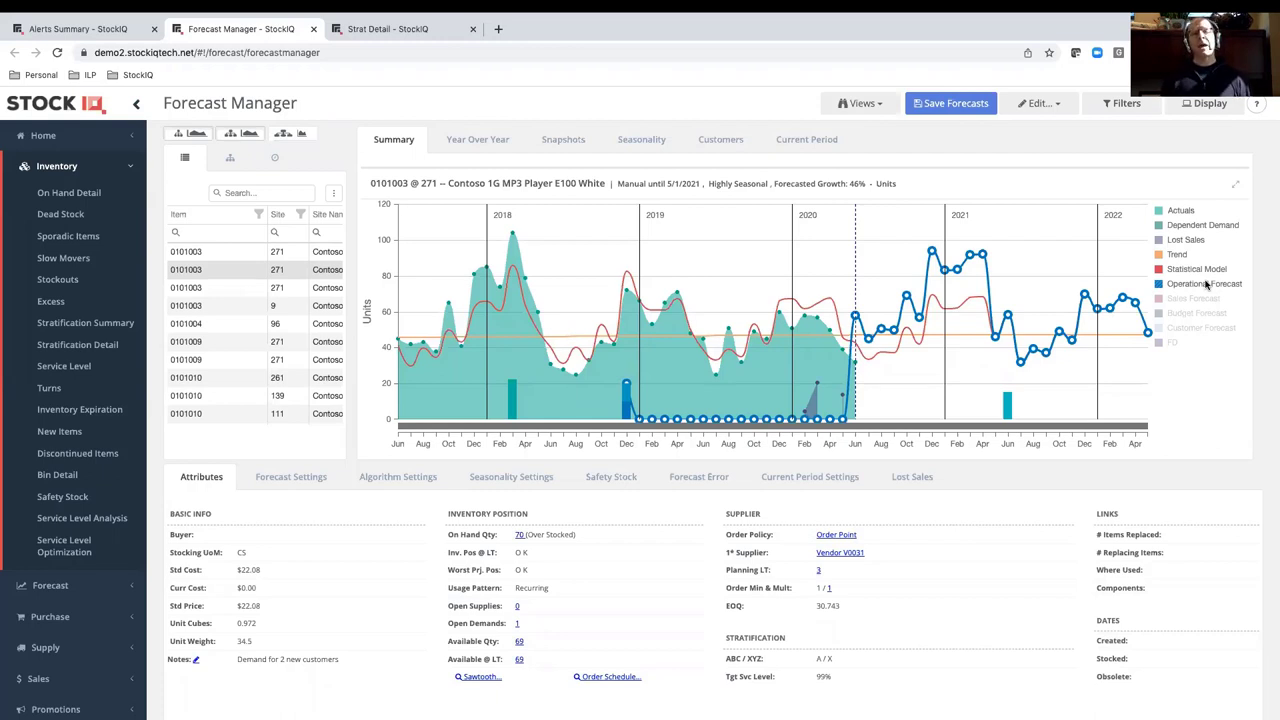
# Change item 0101003's Nov-20 Operational Forecast cell to 75 (total 839), then hide the editor.
pyautogui.click(1050, 103)
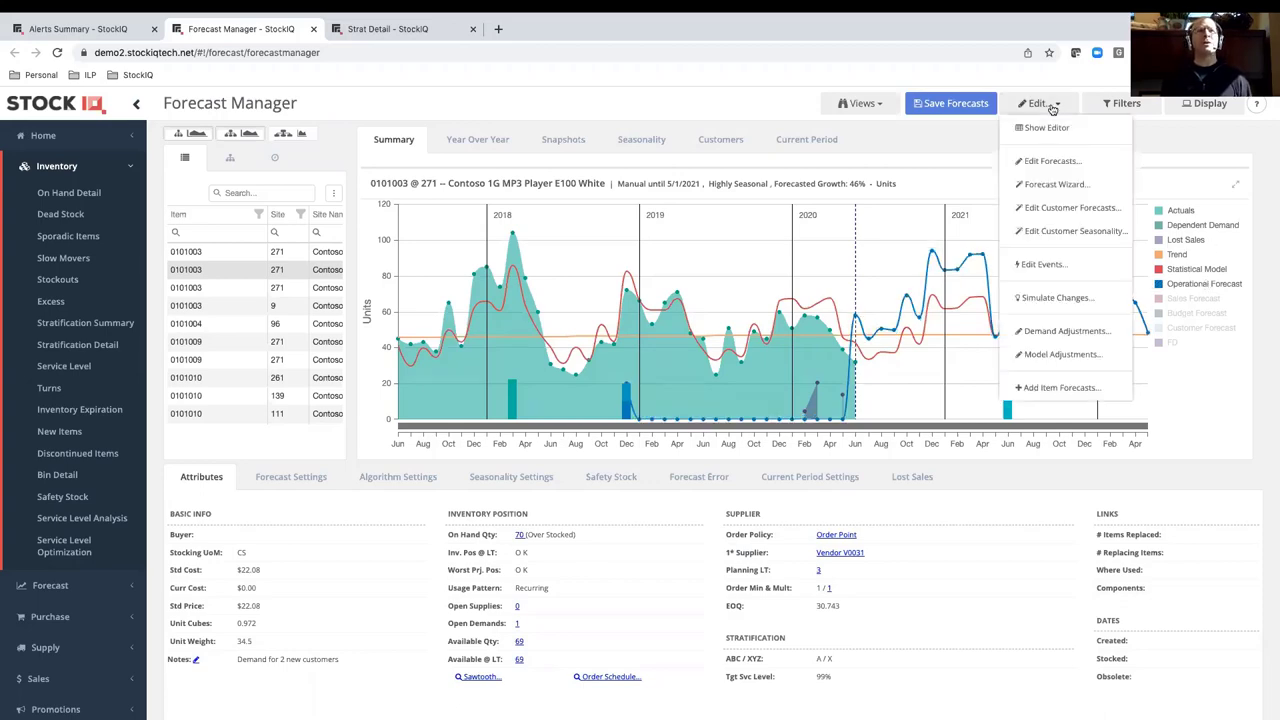
pyautogui.click(1055, 128)
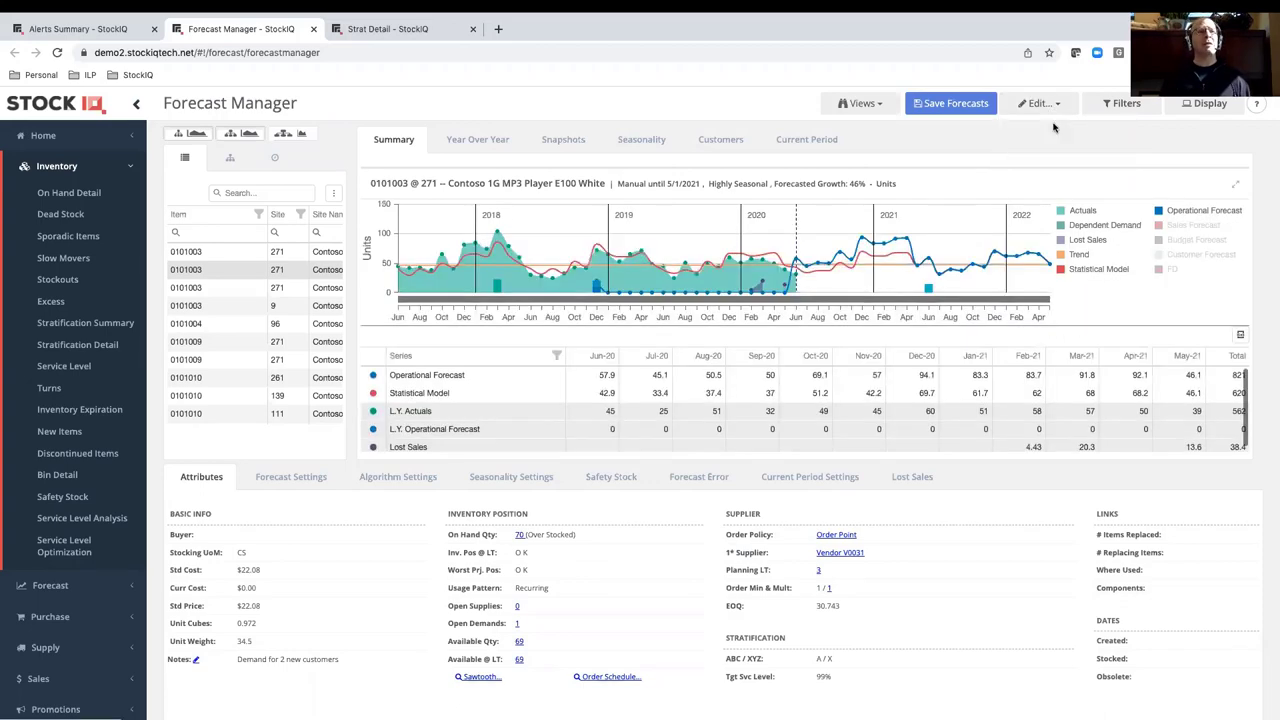
pyautogui.click(1236, 185)
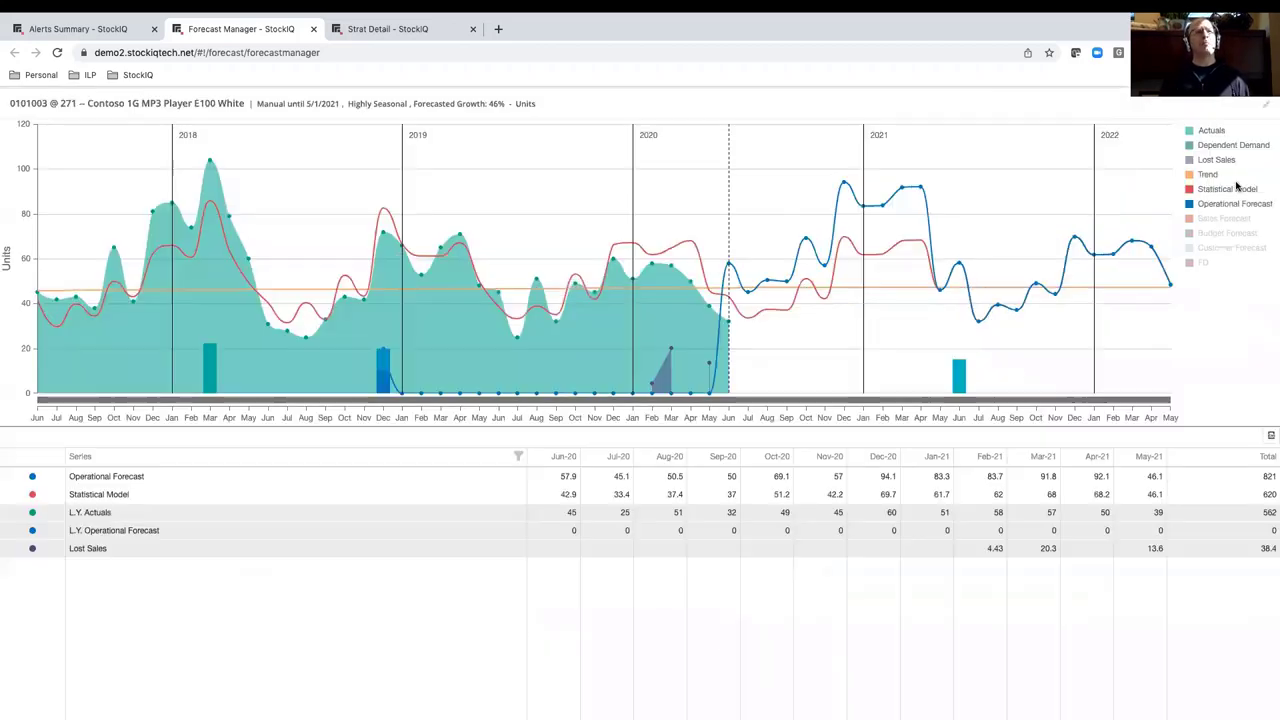
pyautogui.click(826, 478)
pyautogui.write('75')
pyautogui.click(896, 612)
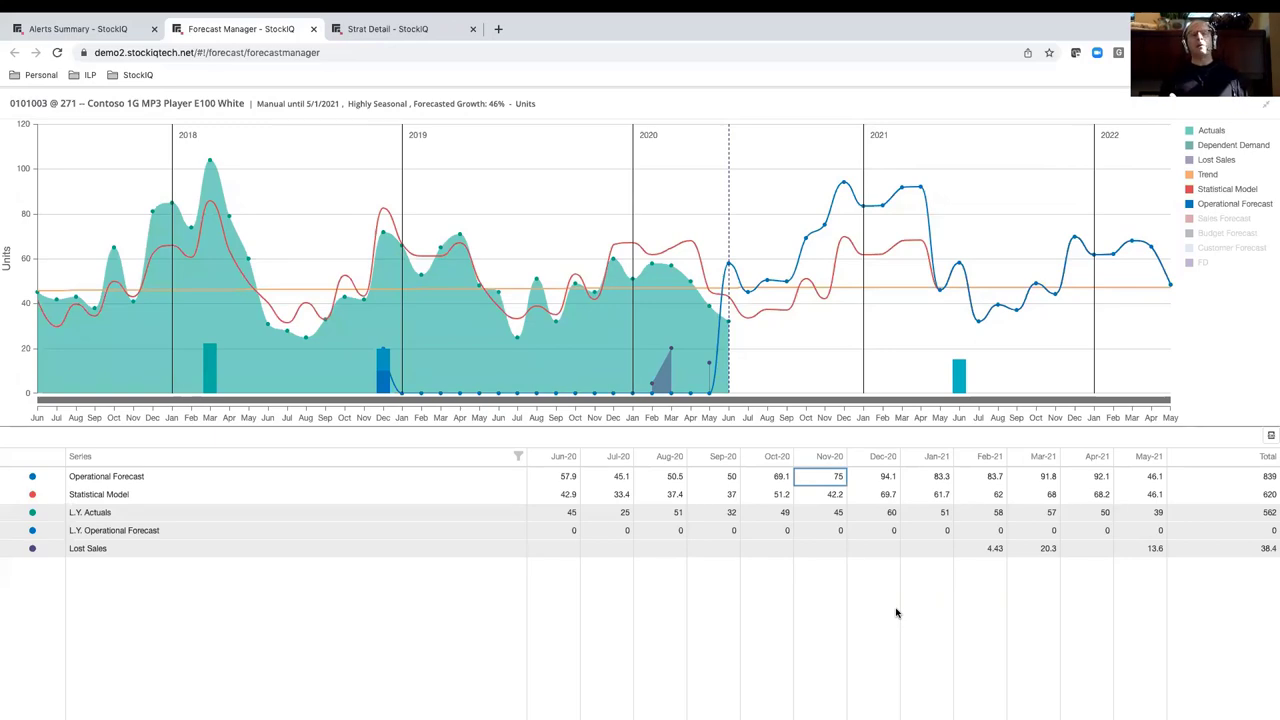
pyautogui.click(1266, 104)
pyautogui.click(1040, 103)
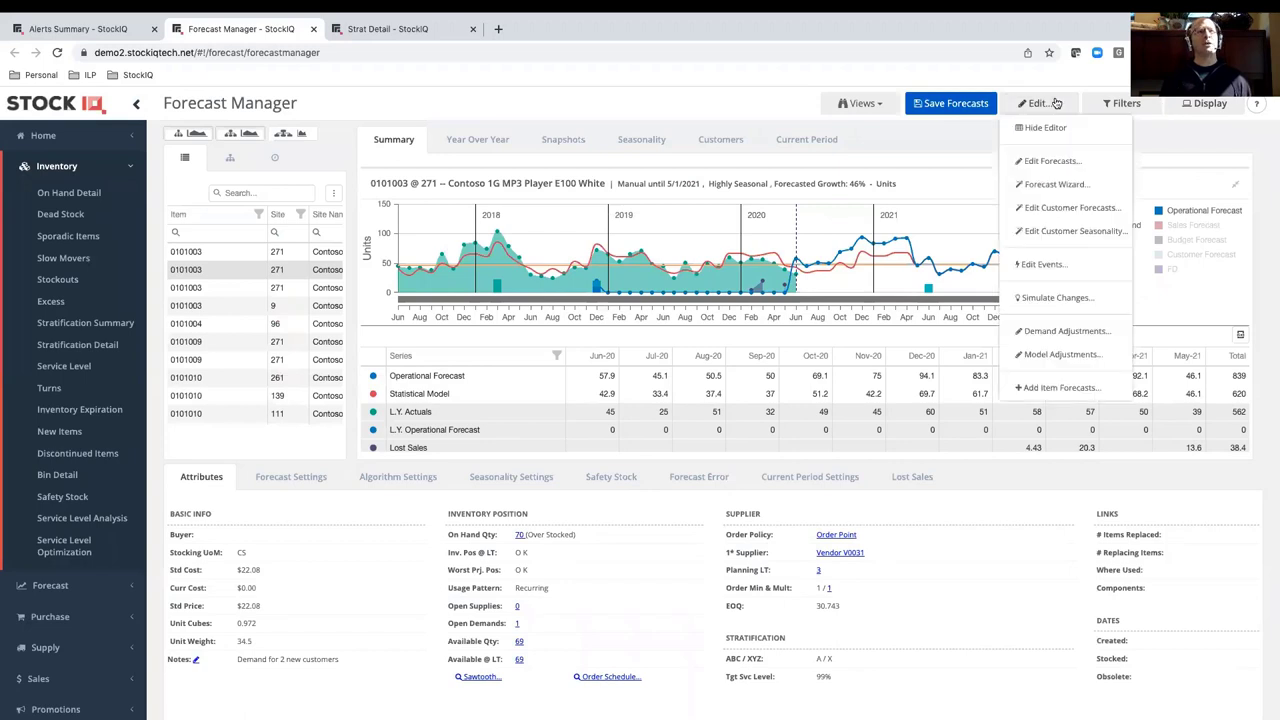
pyautogui.click(1047, 129)
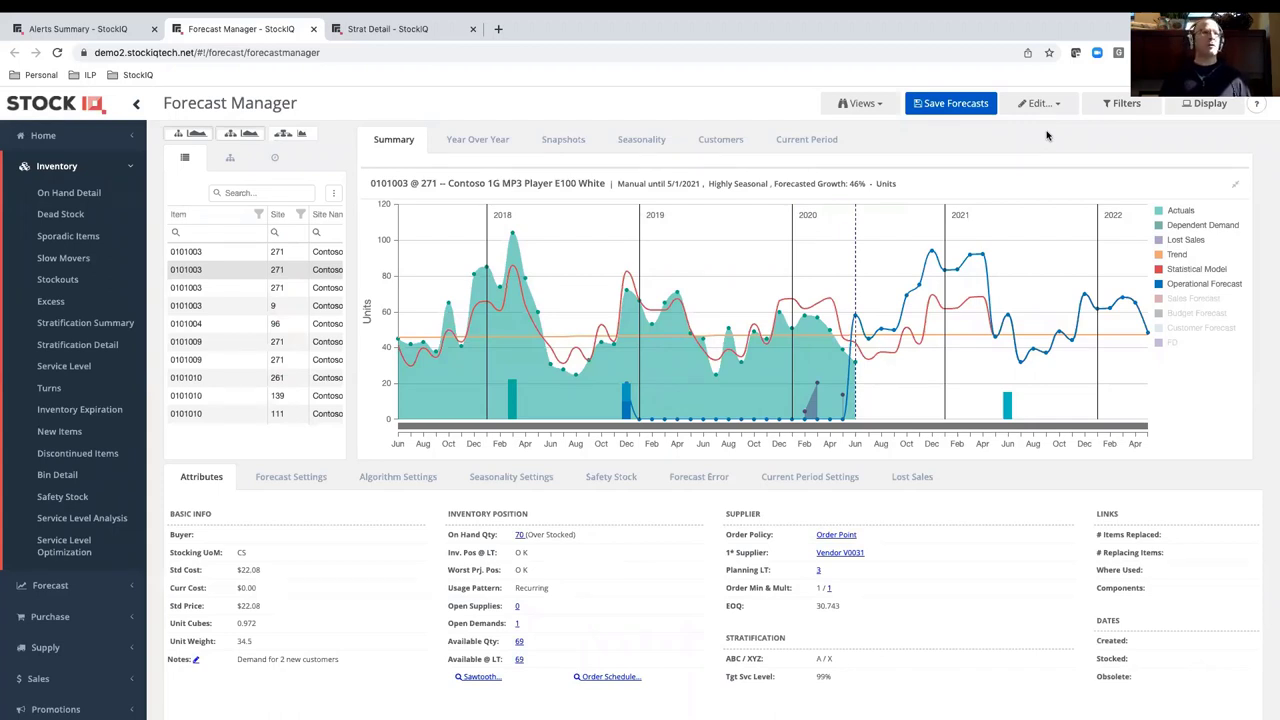
# Apply a -15% change to the operational forecast for June 2020 through April 2021.
pyautogui.moveTo(998, 253)
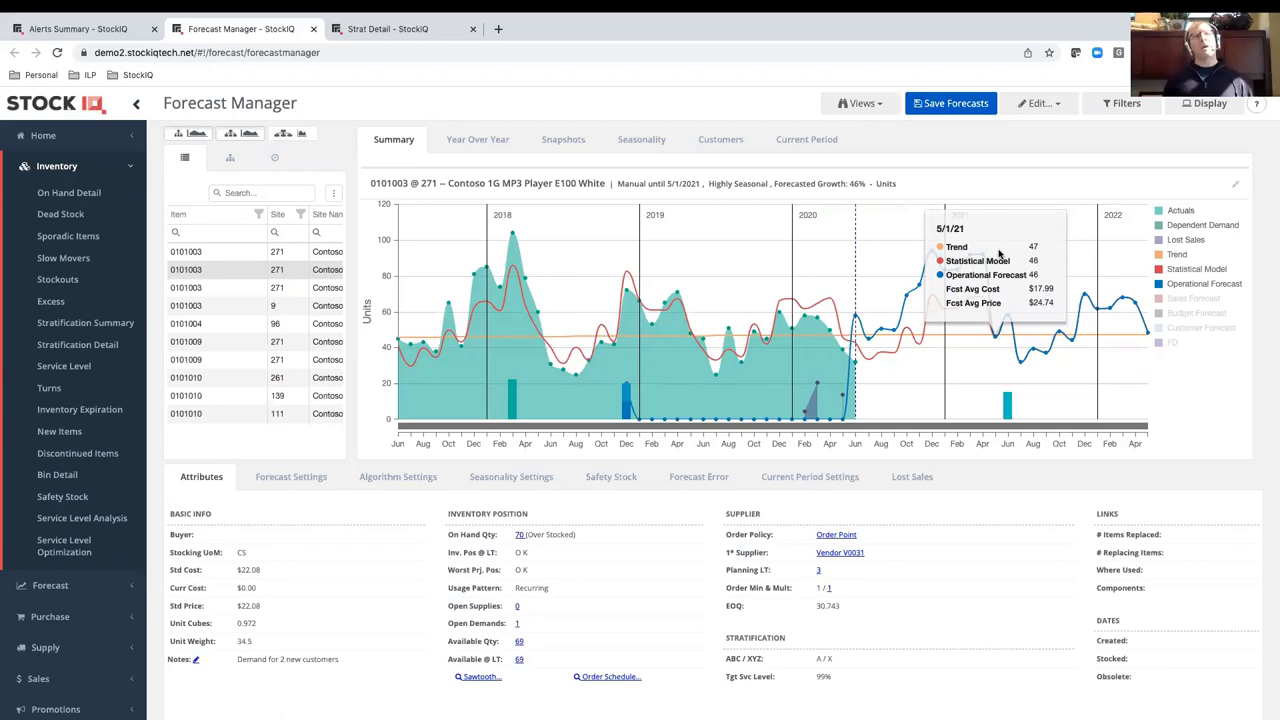
pyautogui.click(1058, 106)
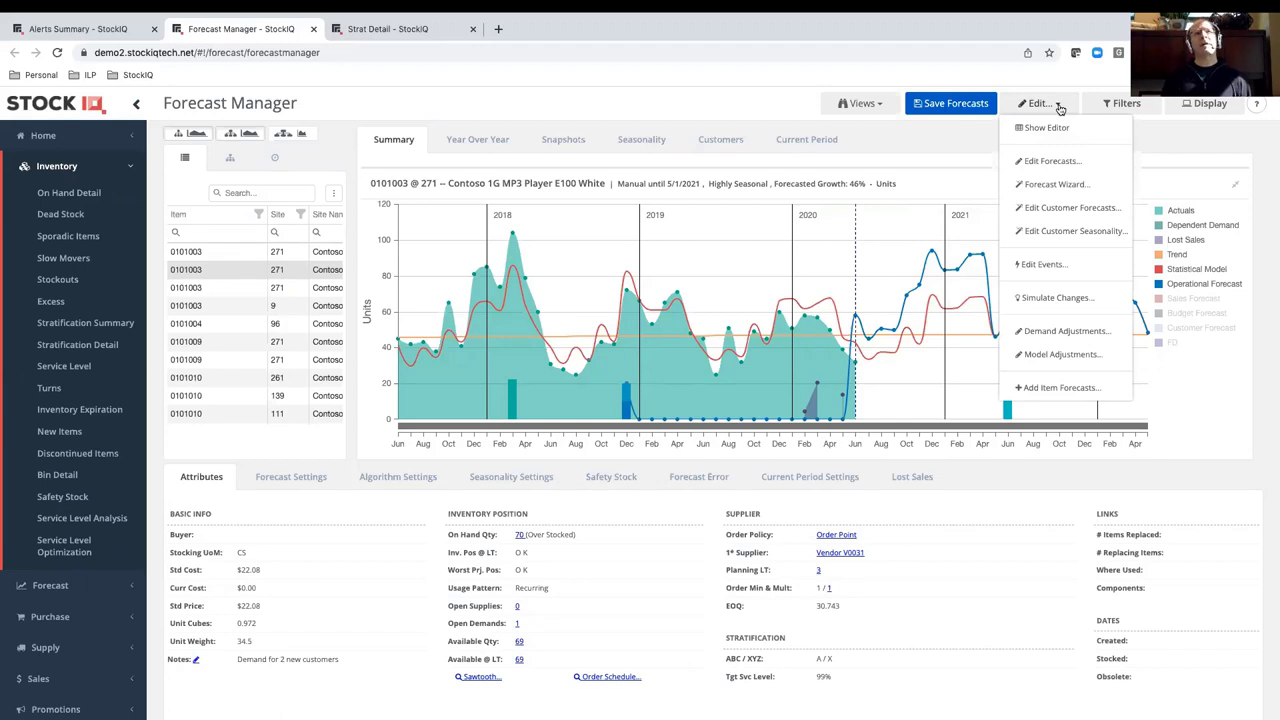
pyautogui.click(1061, 163)
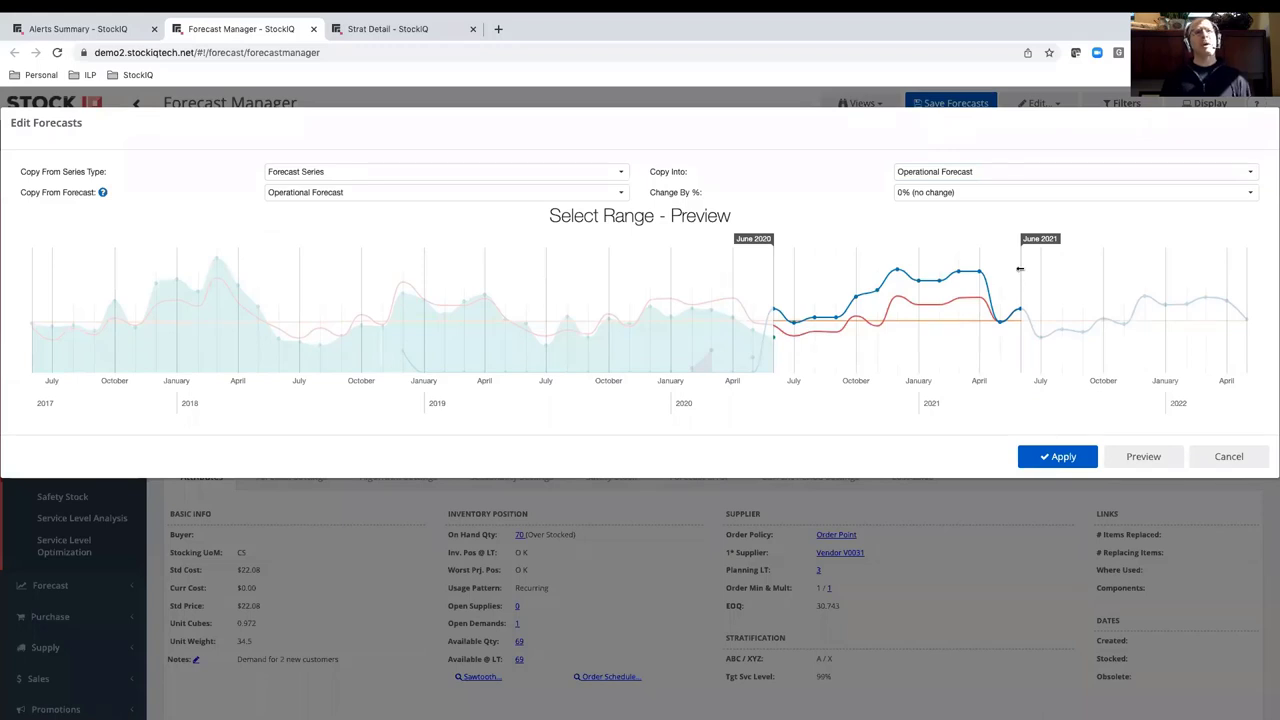
pyautogui.moveTo(1020, 270); pyautogui.dragTo(979, 265)
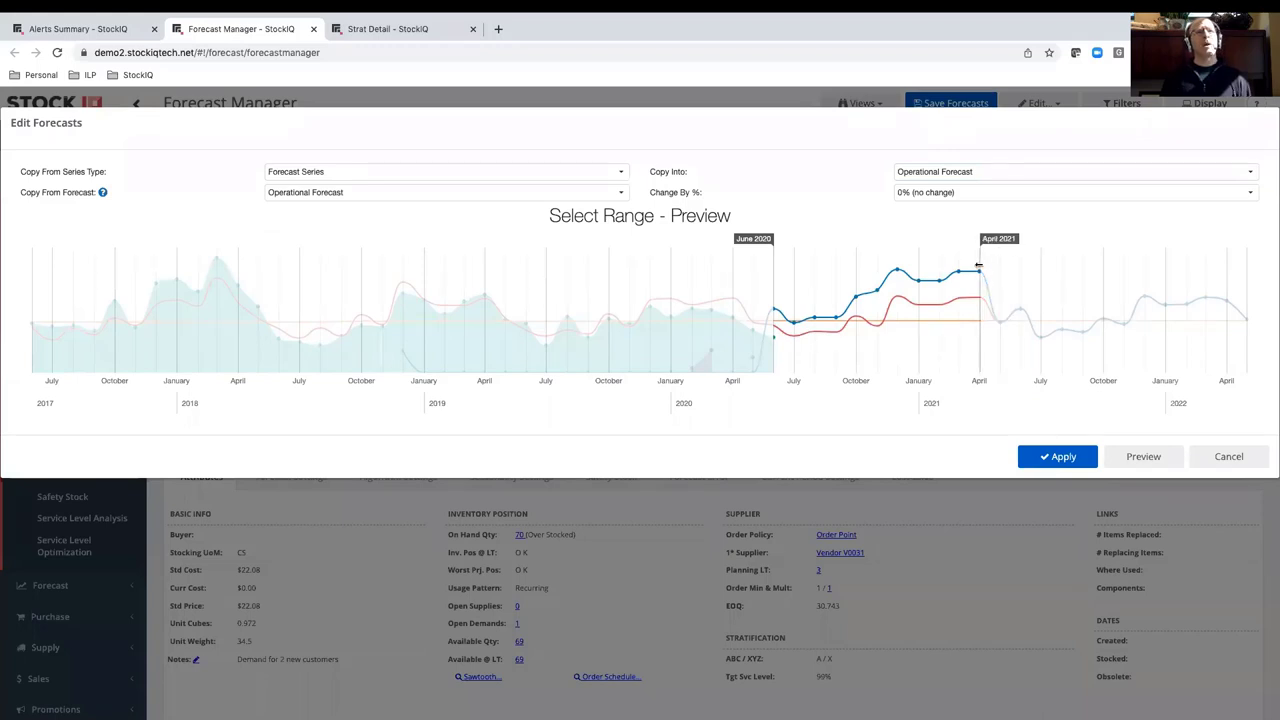
pyautogui.click(1249, 192)
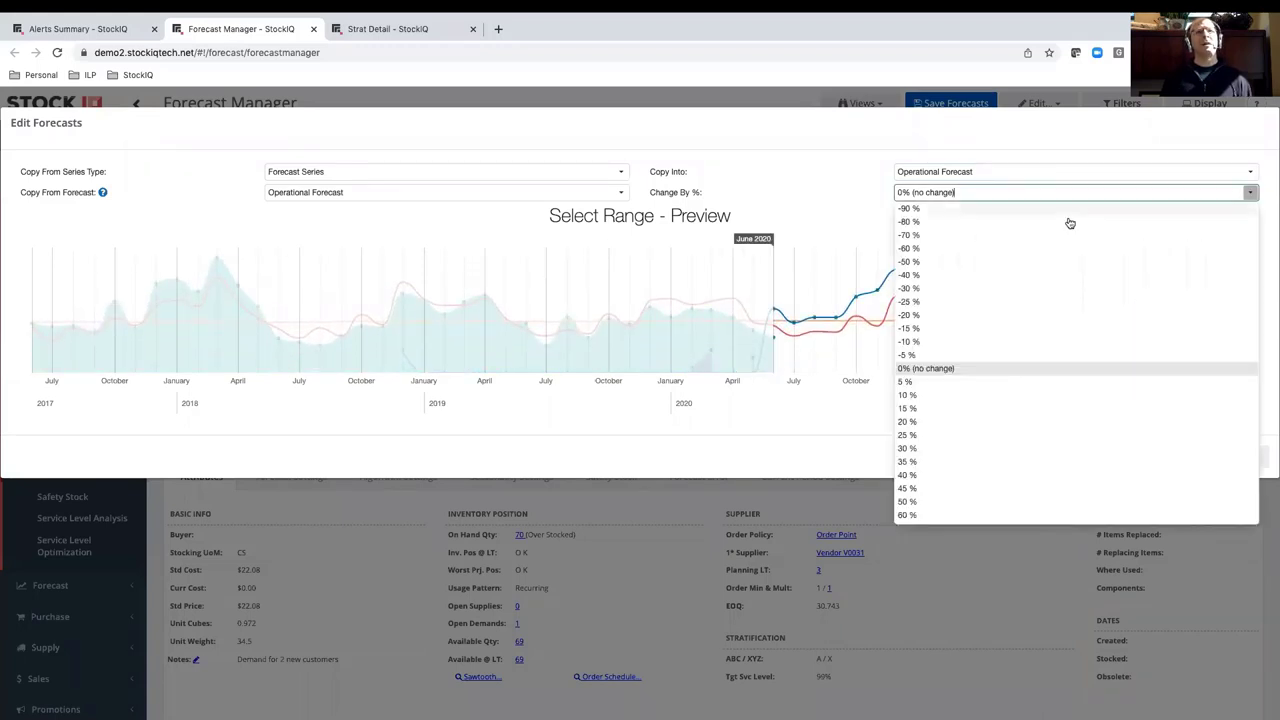
pyautogui.click(931, 328)
pyautogui.click(1068, 456)
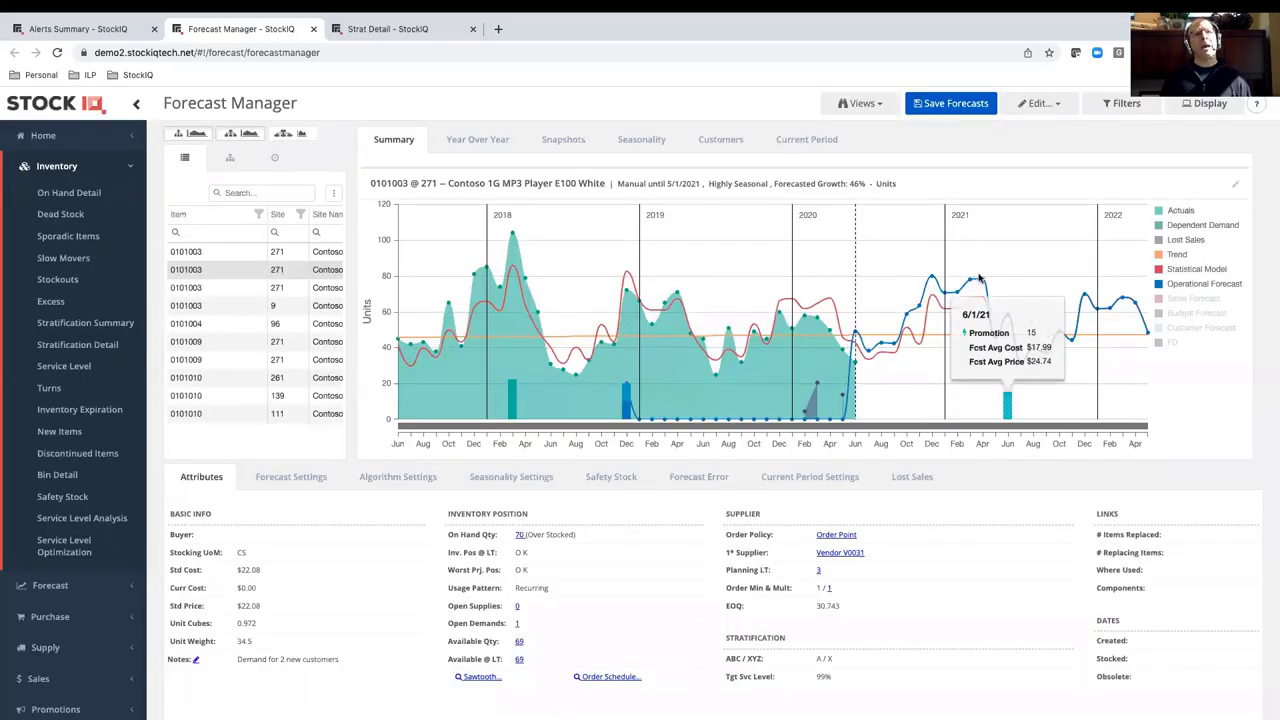
# Open Forecast Manager from the Forecast section in a new tab and switch to it.
pyautogui.moveTo(981, 280)
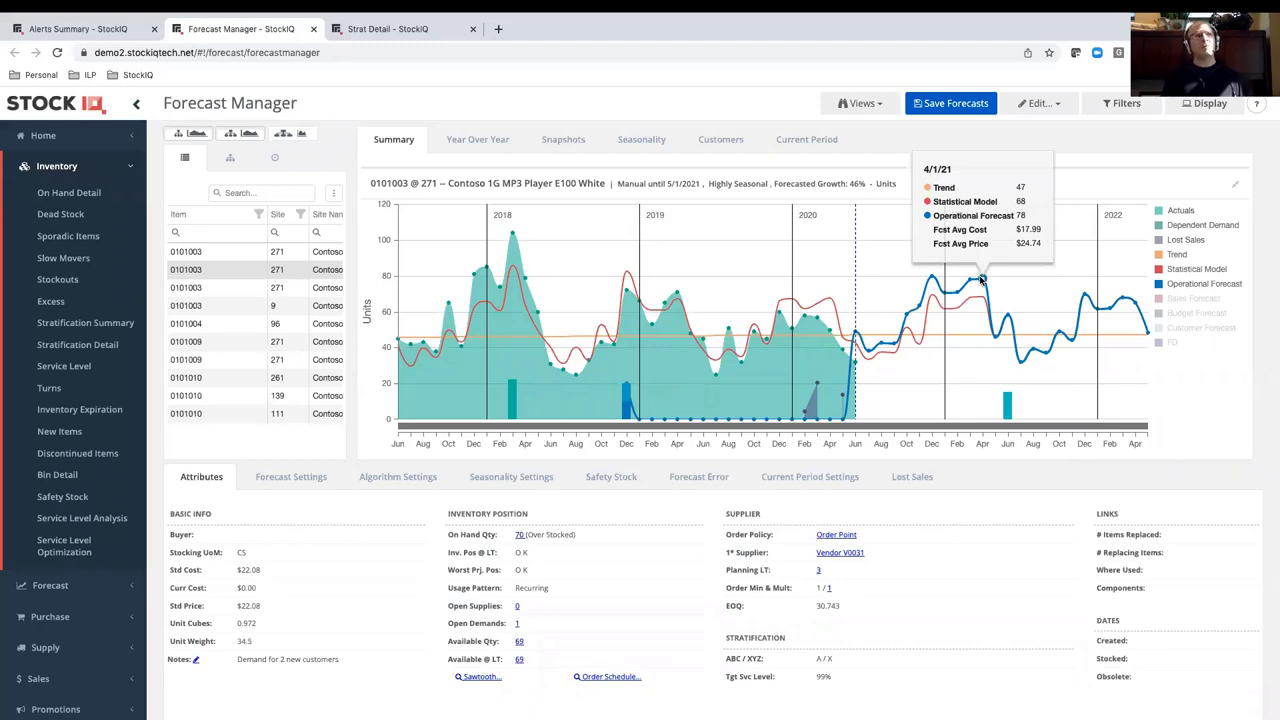
pyautogui.click(110, 166)
pyautogui.click(126, 195)
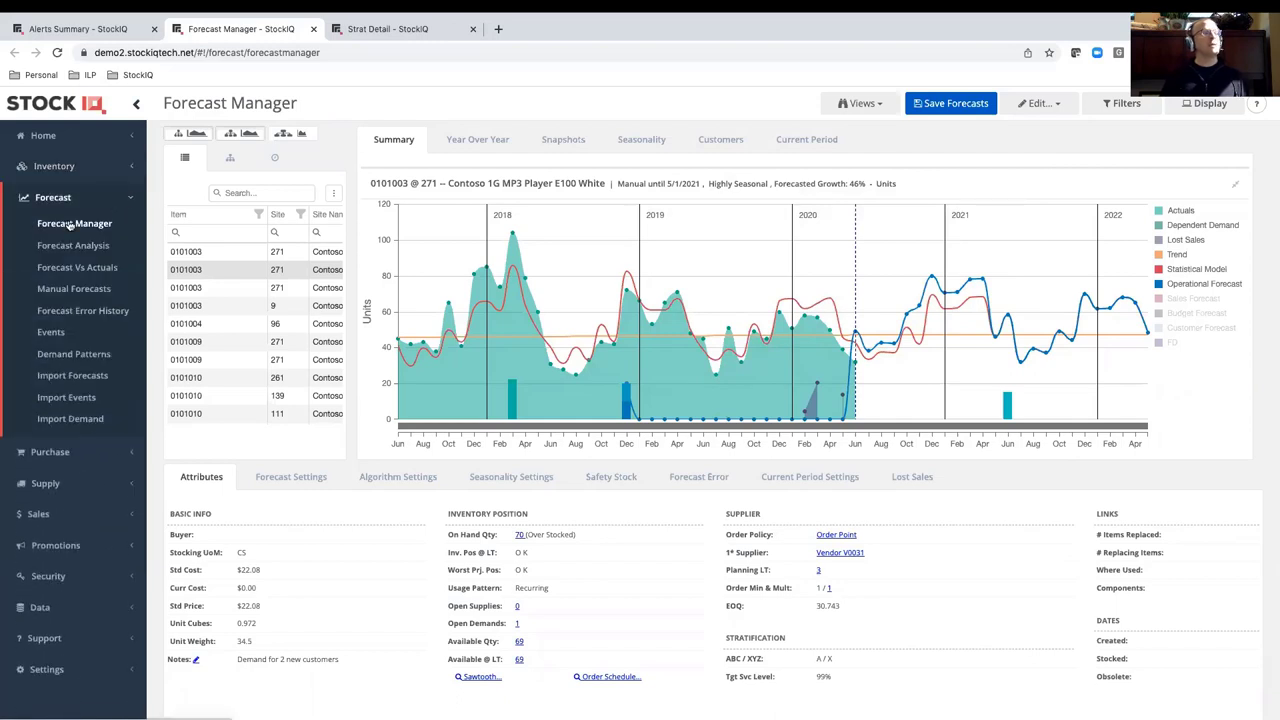
pyautogui.rightClick(68, 224)
pyautogui.click(120, 228)
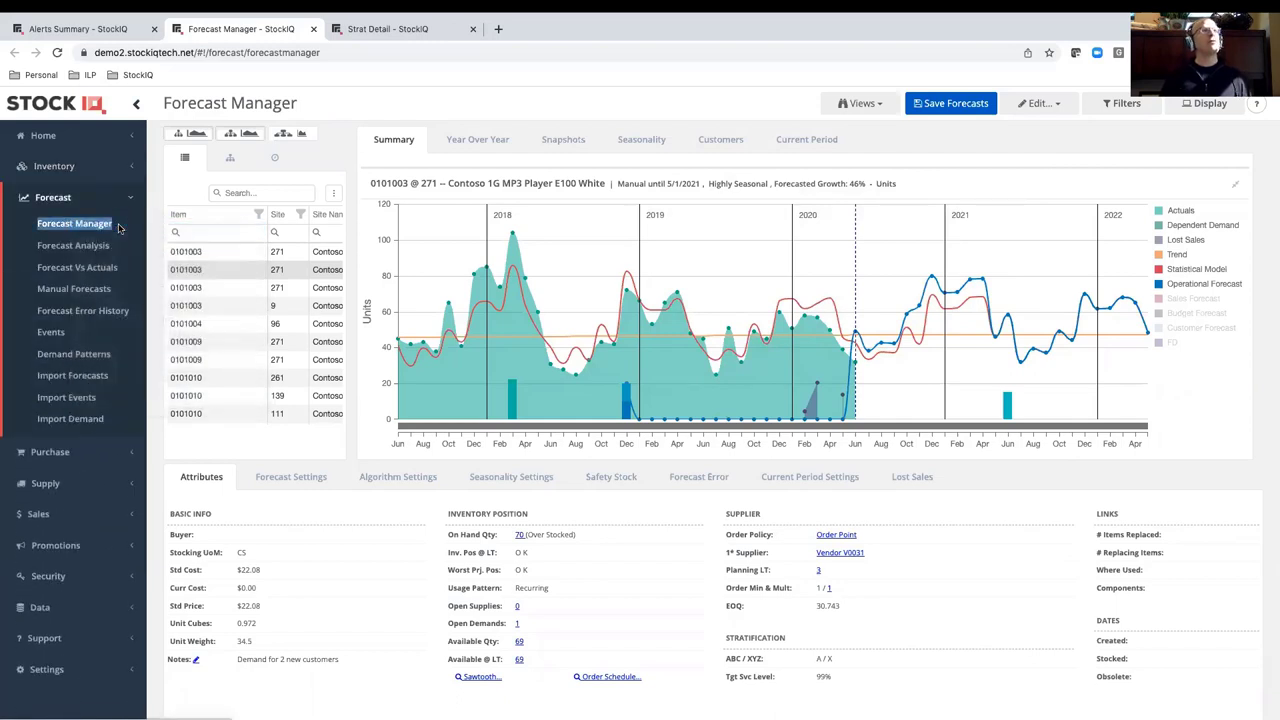
pyautogui.click(381, 29)
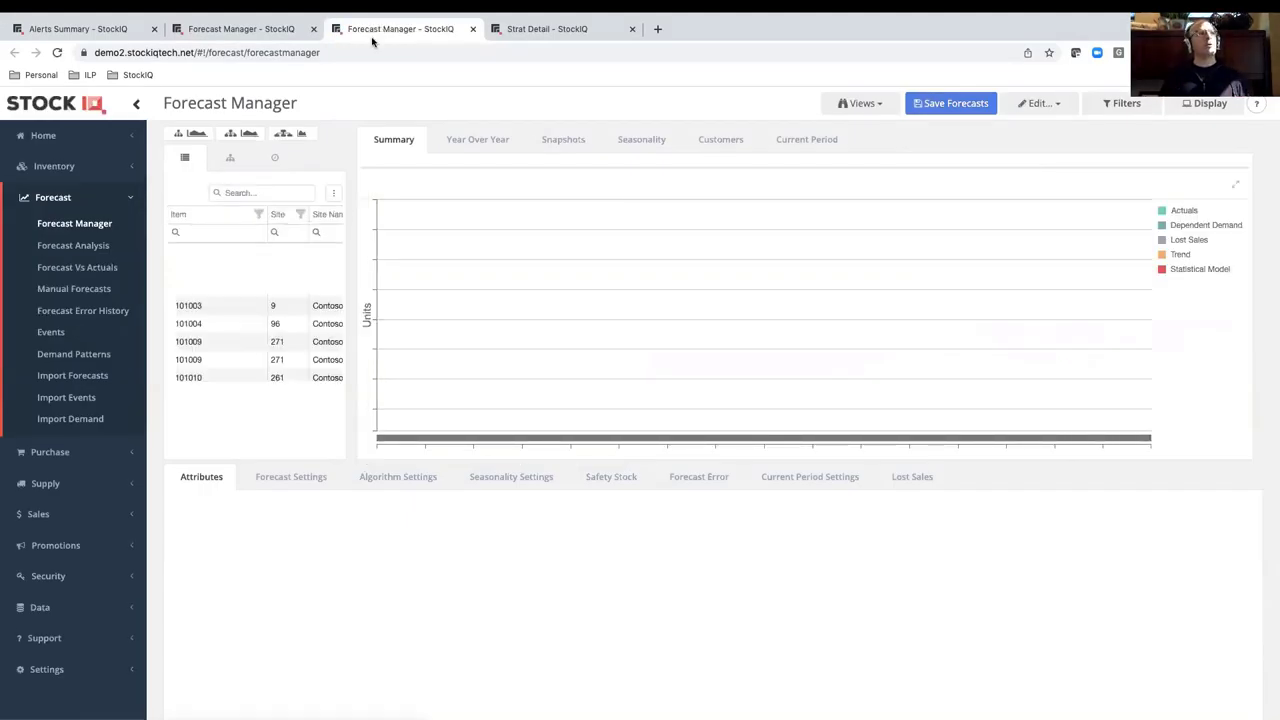
# In the category tree, expand Unassigned > Computers > Desktops and show the Desktops forecast.
pyautogui.click(231, 158)
pyautogui.click(179, 193)
pyautogui.click(186, 268)
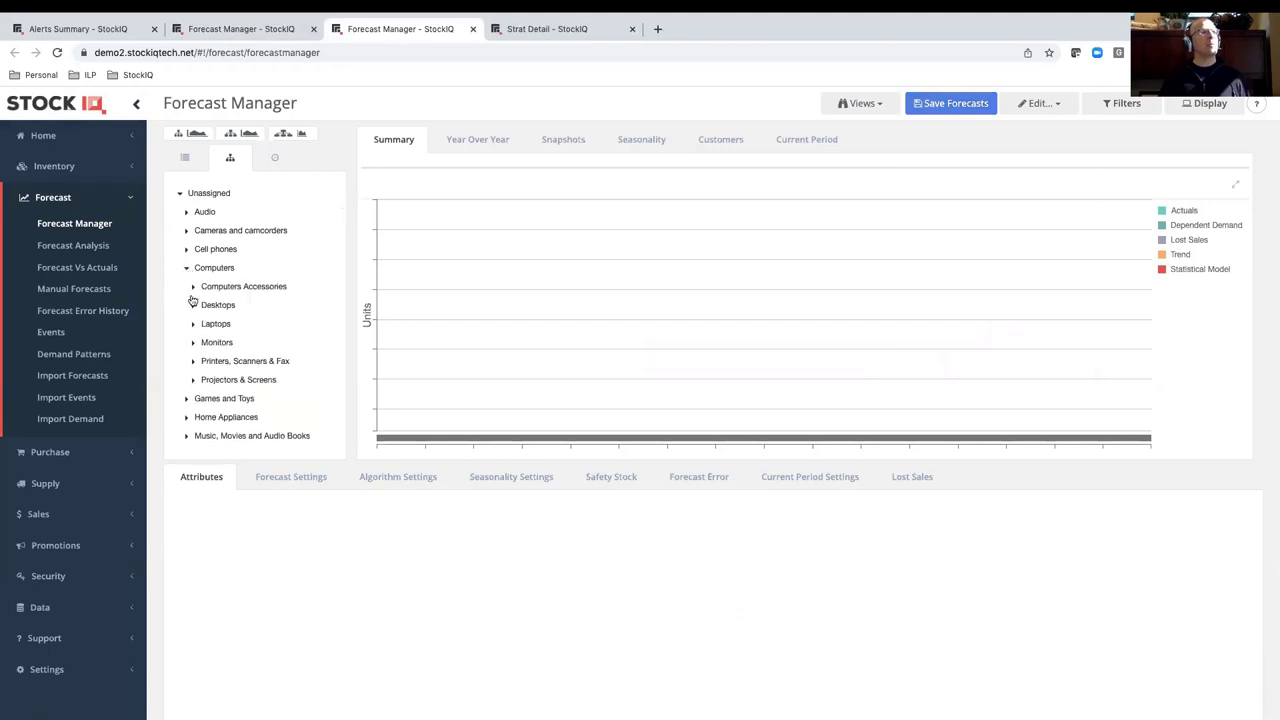
pyautogui.click(193, 305)
pyautogui.click(228, 309)
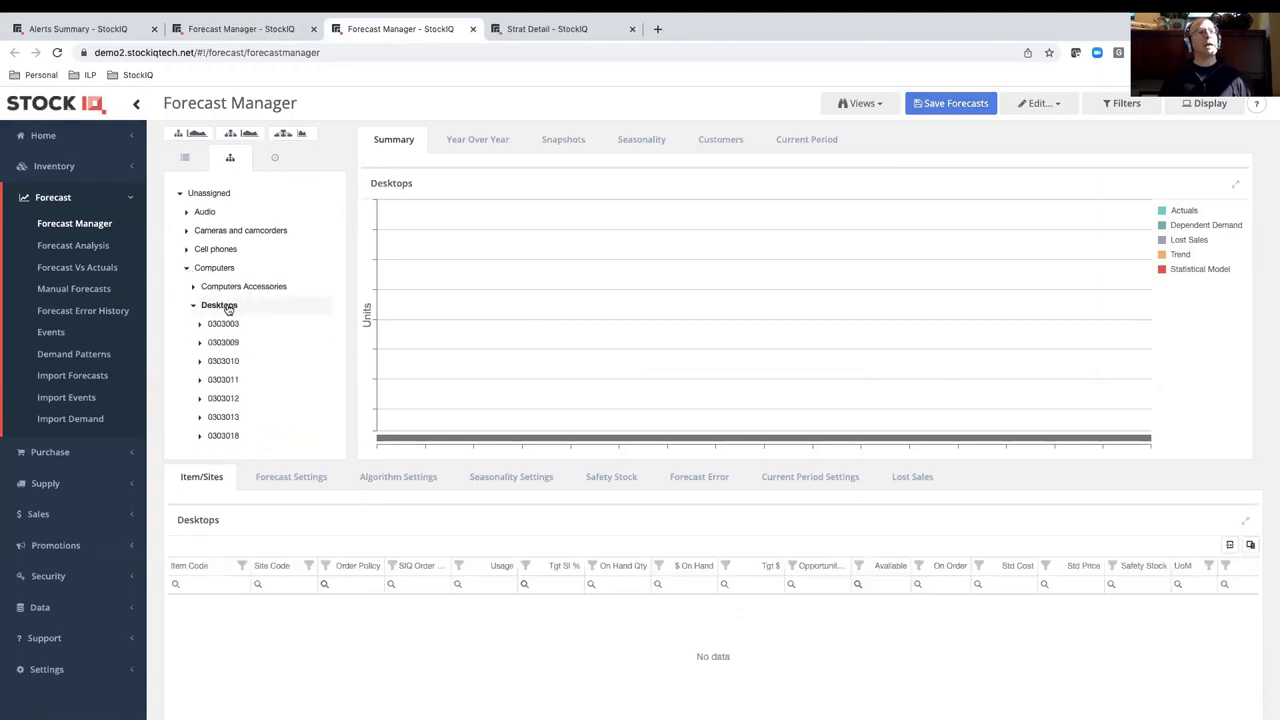
pyautogui.click(1065, 104)
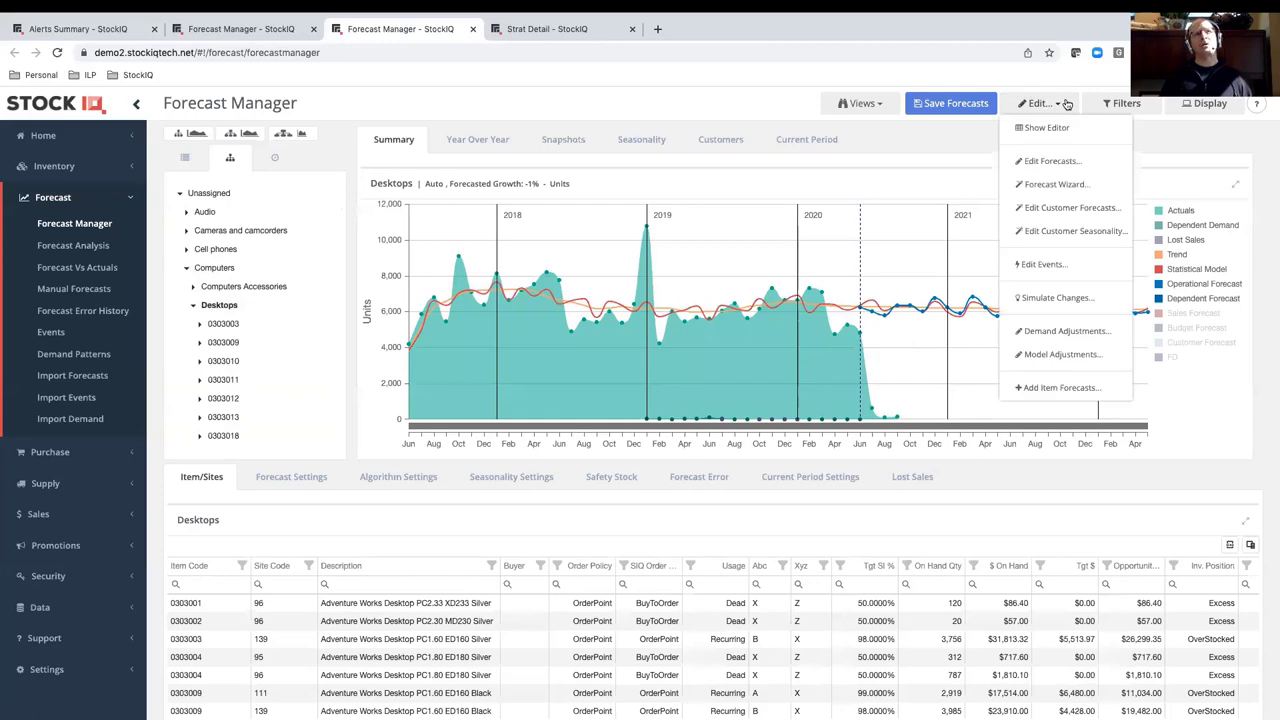
pyautogui.click(1055, 163)
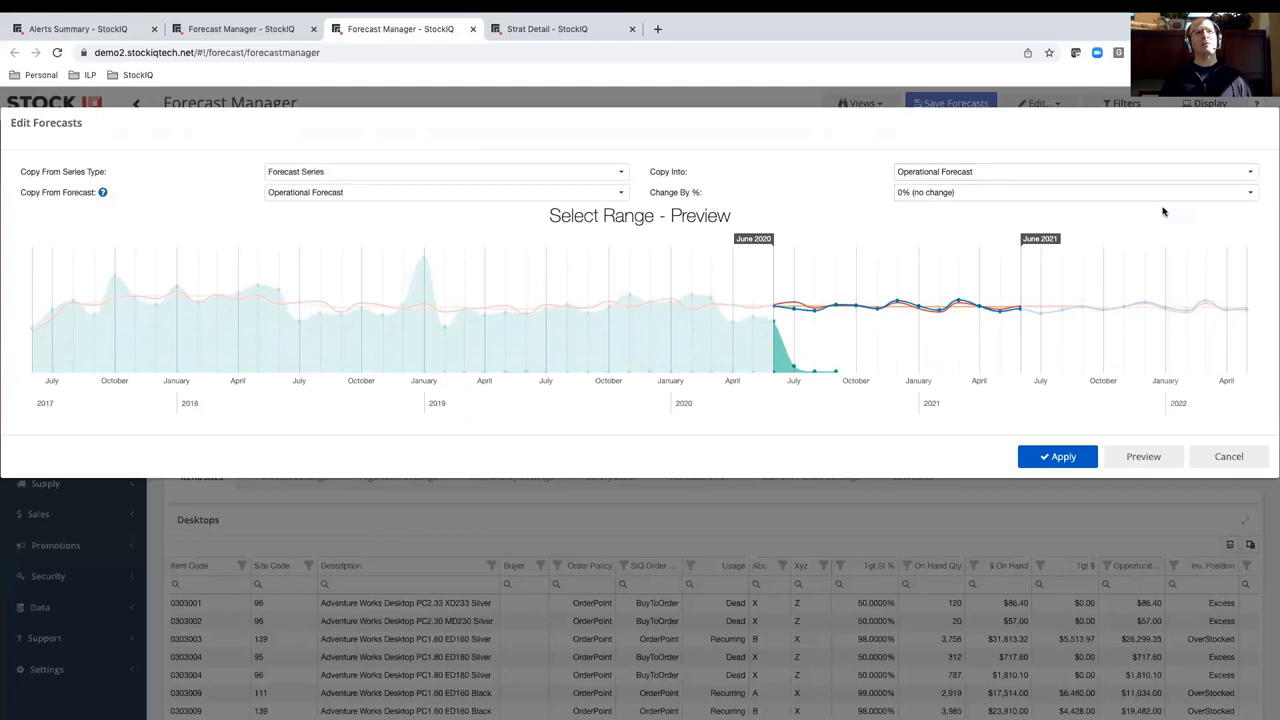
pyautogui.moveTo(1020, 271); pyautogui.dragTo(921, 267)
pyautogui.click(1250, 193)
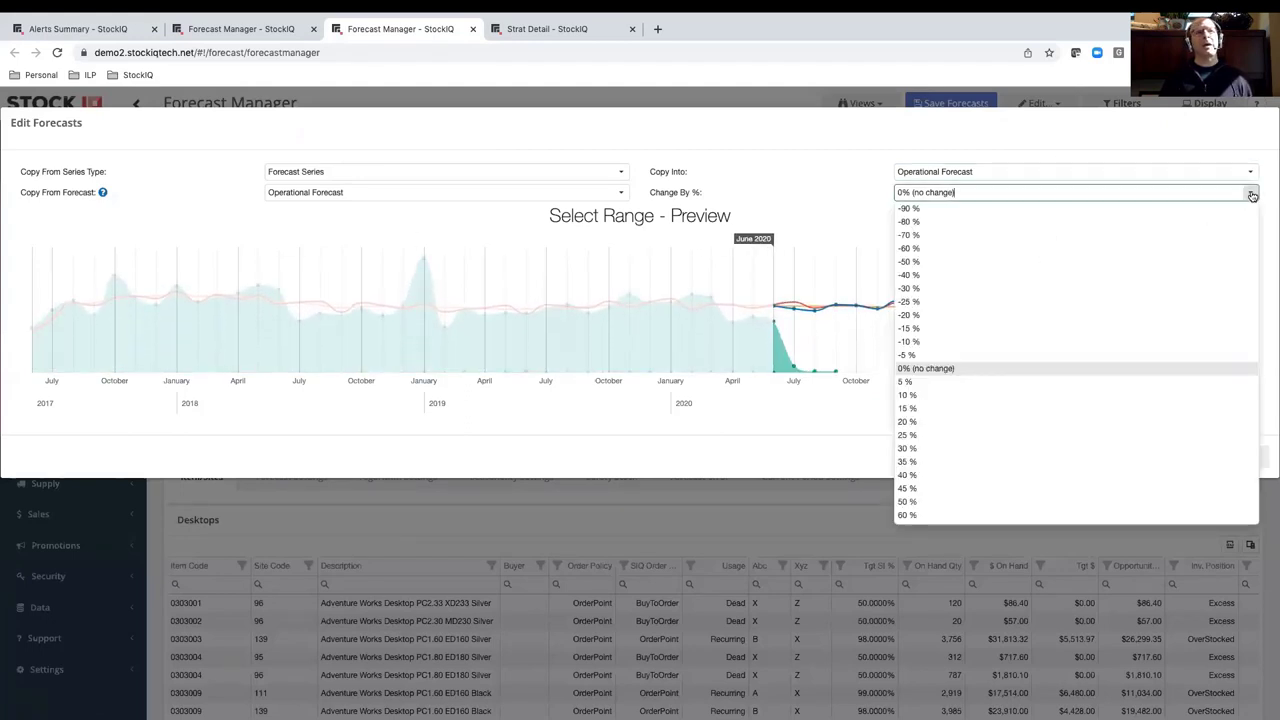
pyautogui.click(934, 409)
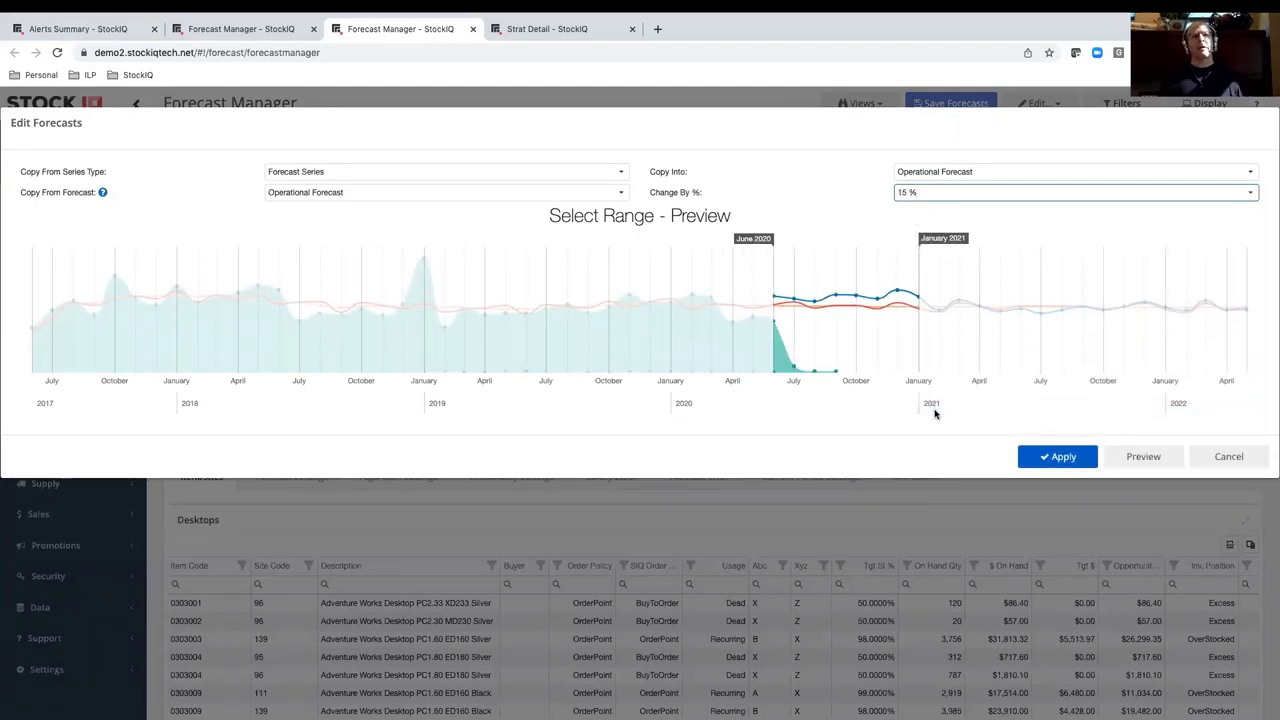
pyautogui.click(1229, 456)
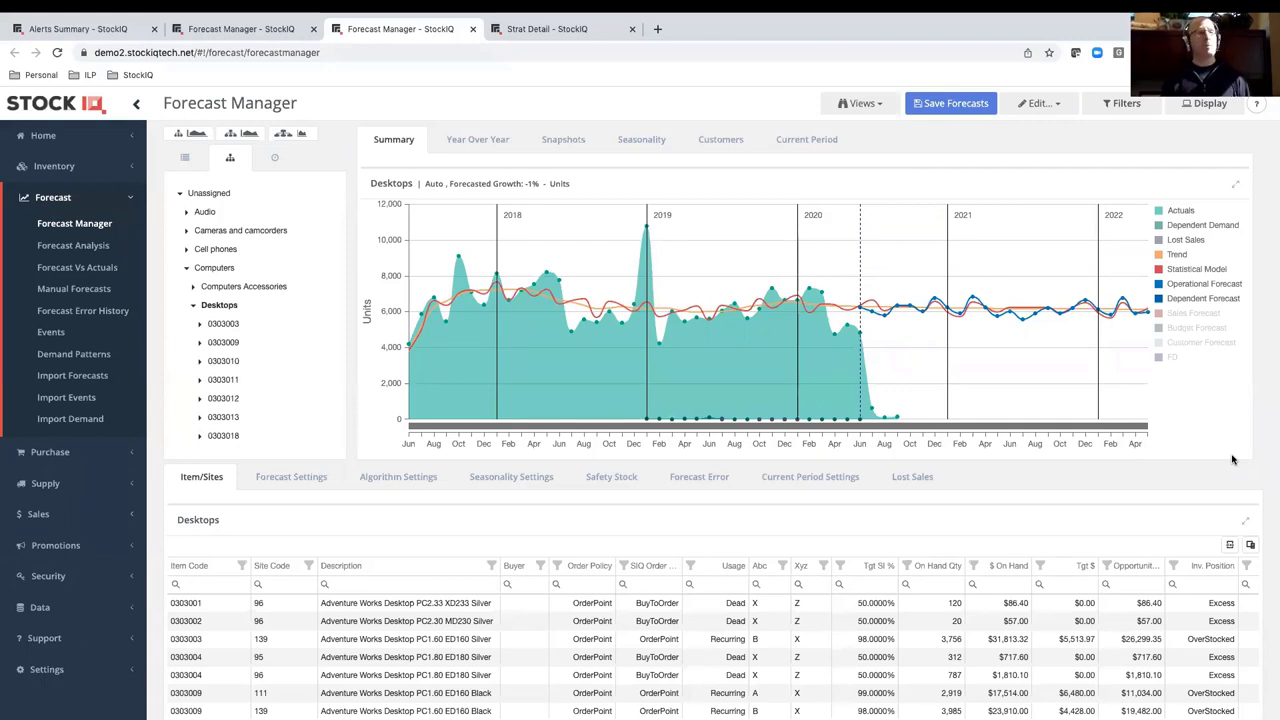
# Open Place Orders from the Purchase section in a new tab and switch to it.
pyautogui.click(128, 203)
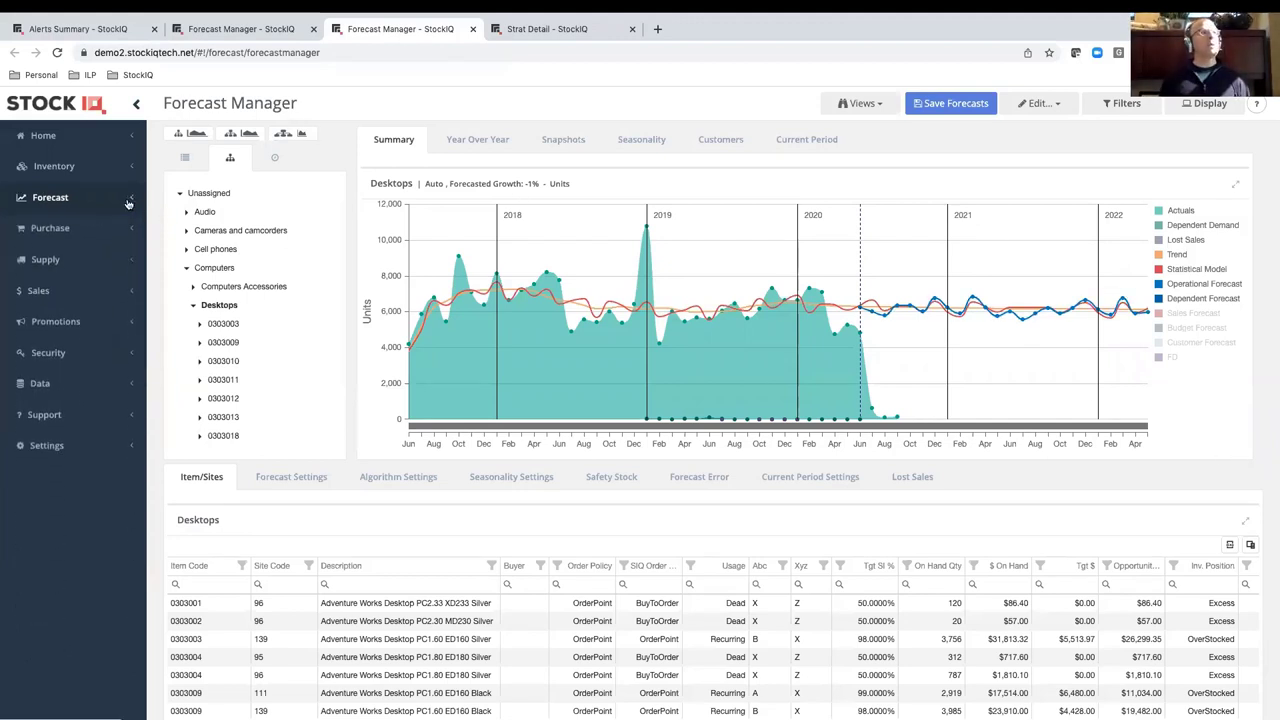
pyautogui.click(128, 228)
pyautogui.rightClick(76, 254)
pyautogui.click(134, 258)
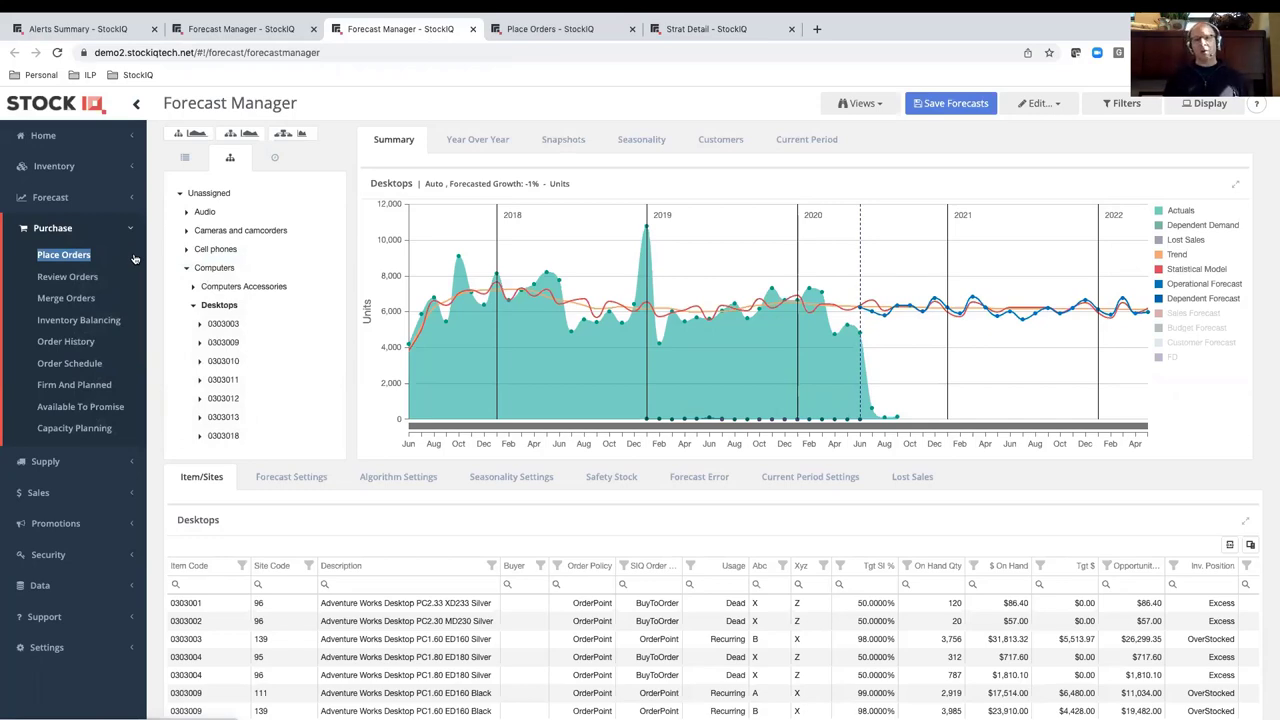
pyautogui.click(553, 30)
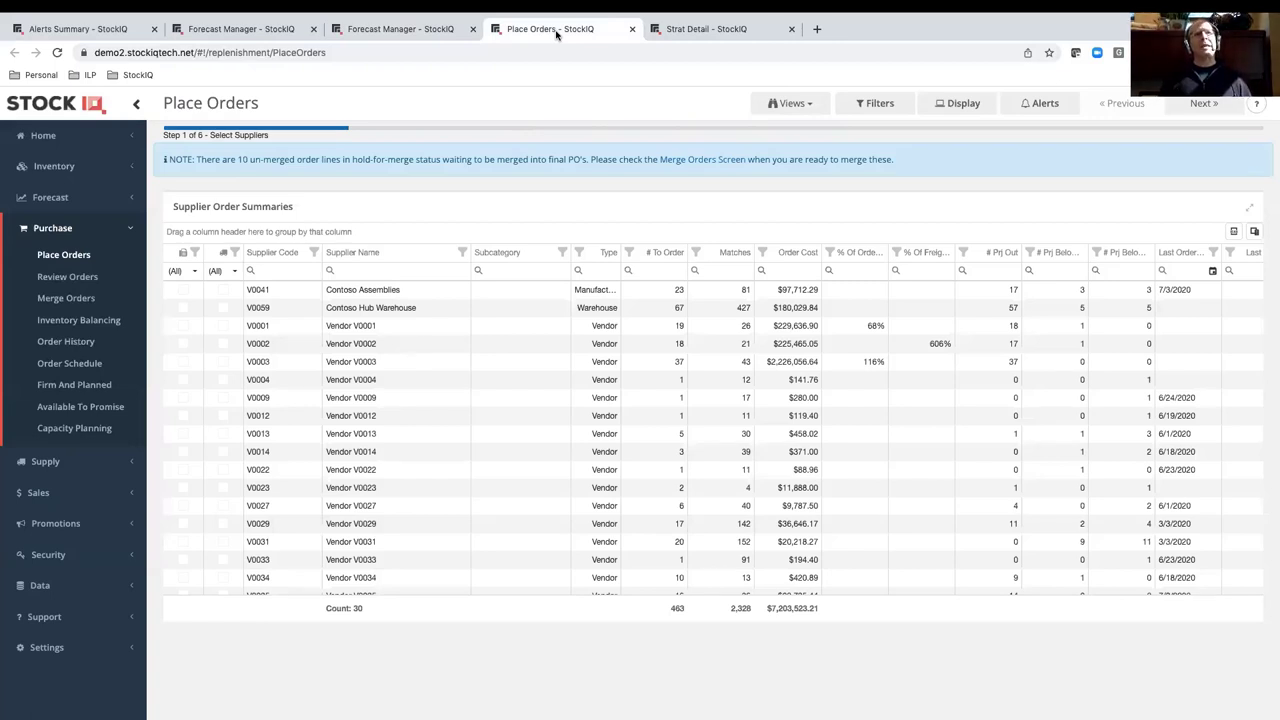
# Load the WW - Step 1 PO Placement DC 300 view, review its filters, and select Vendor V0029.
pyautogui.click(815, 107)
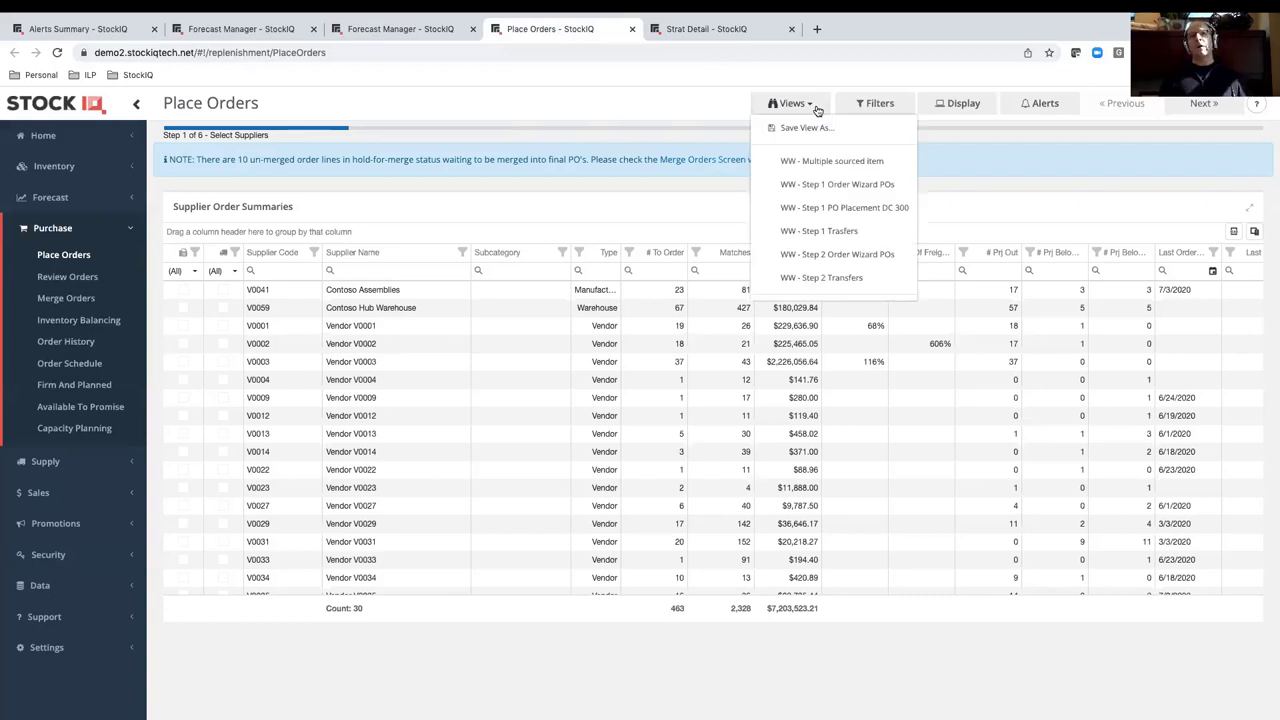
pyautogui.click(848, 209)
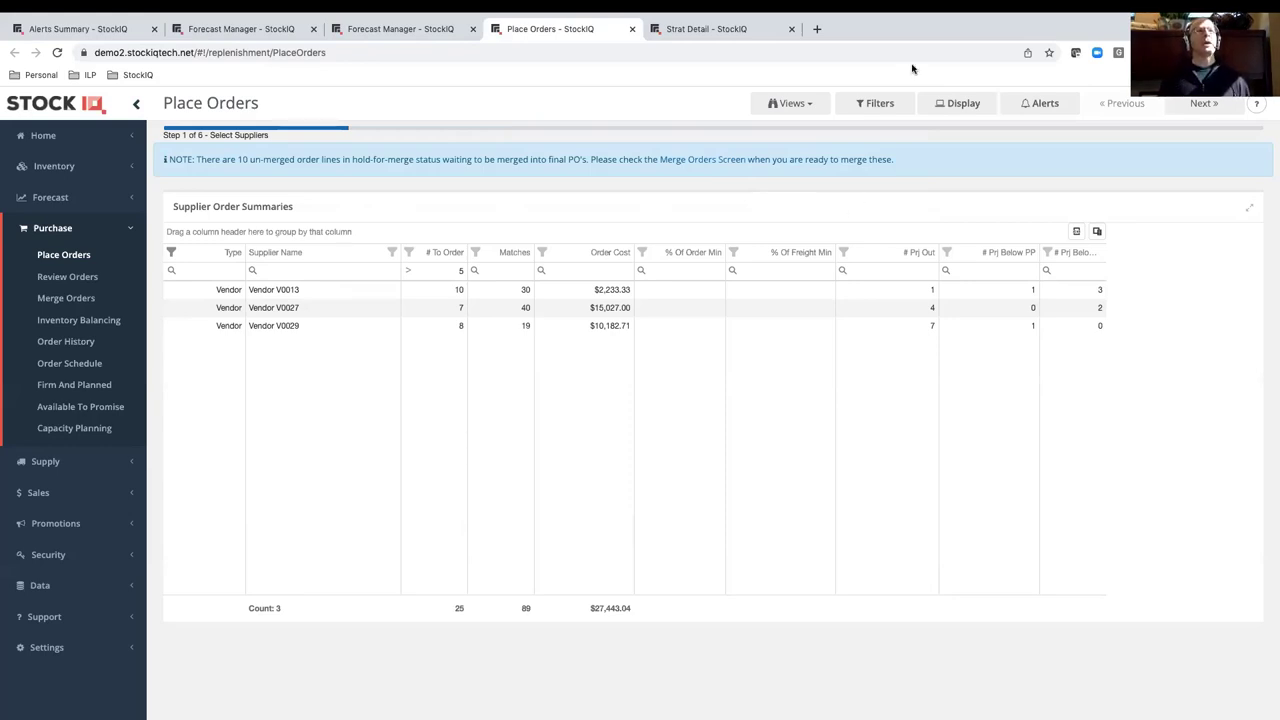
pyautogui.click(898, 104)
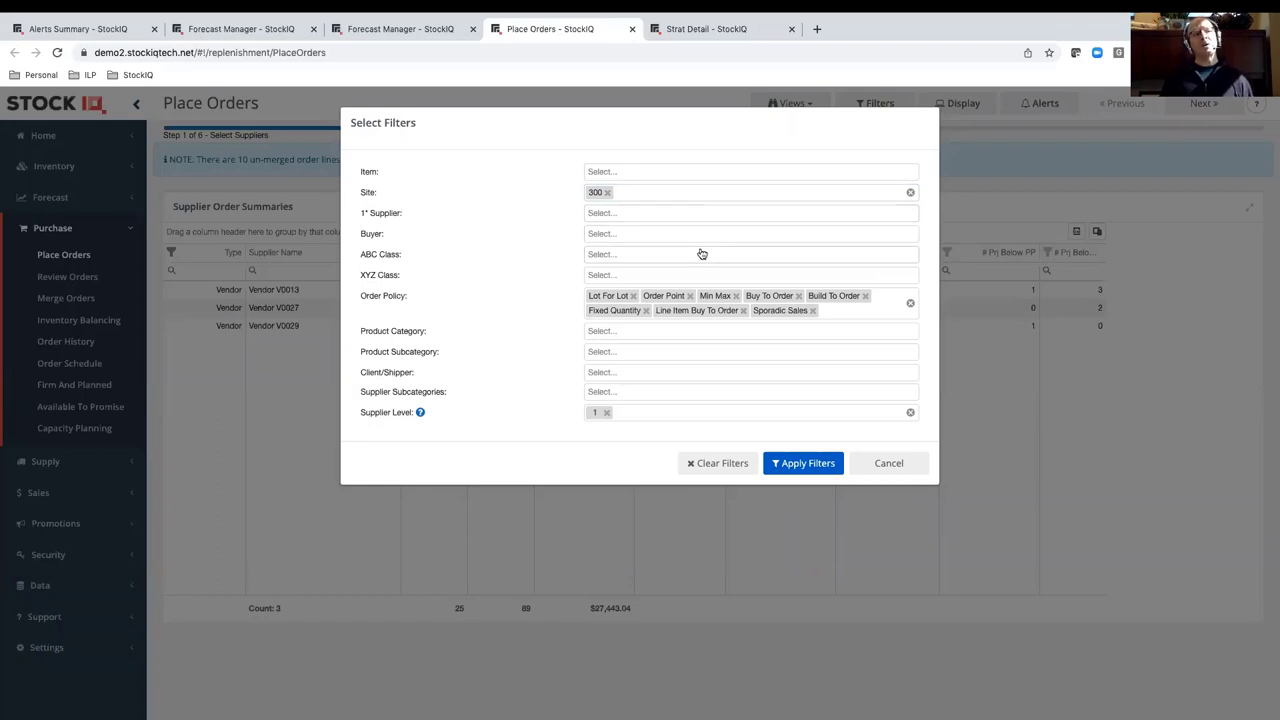
pyautogui.click(893, 463)
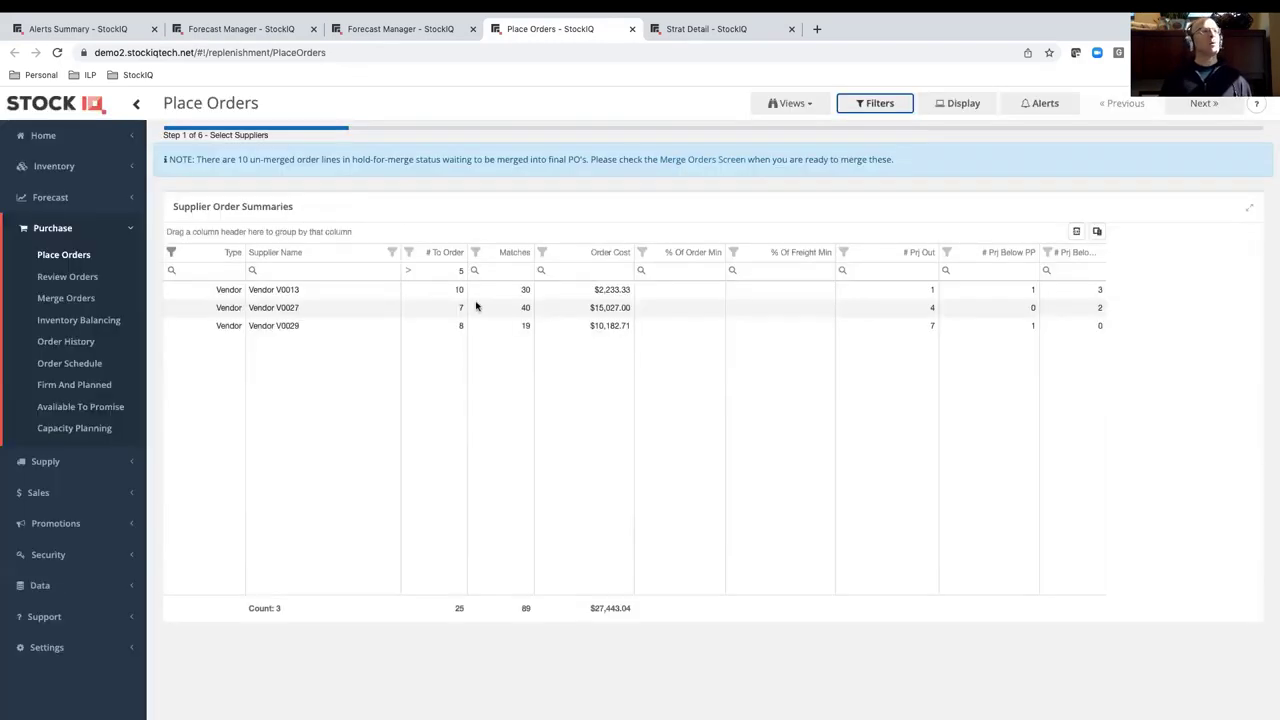
pyautogui.click(310, 328)
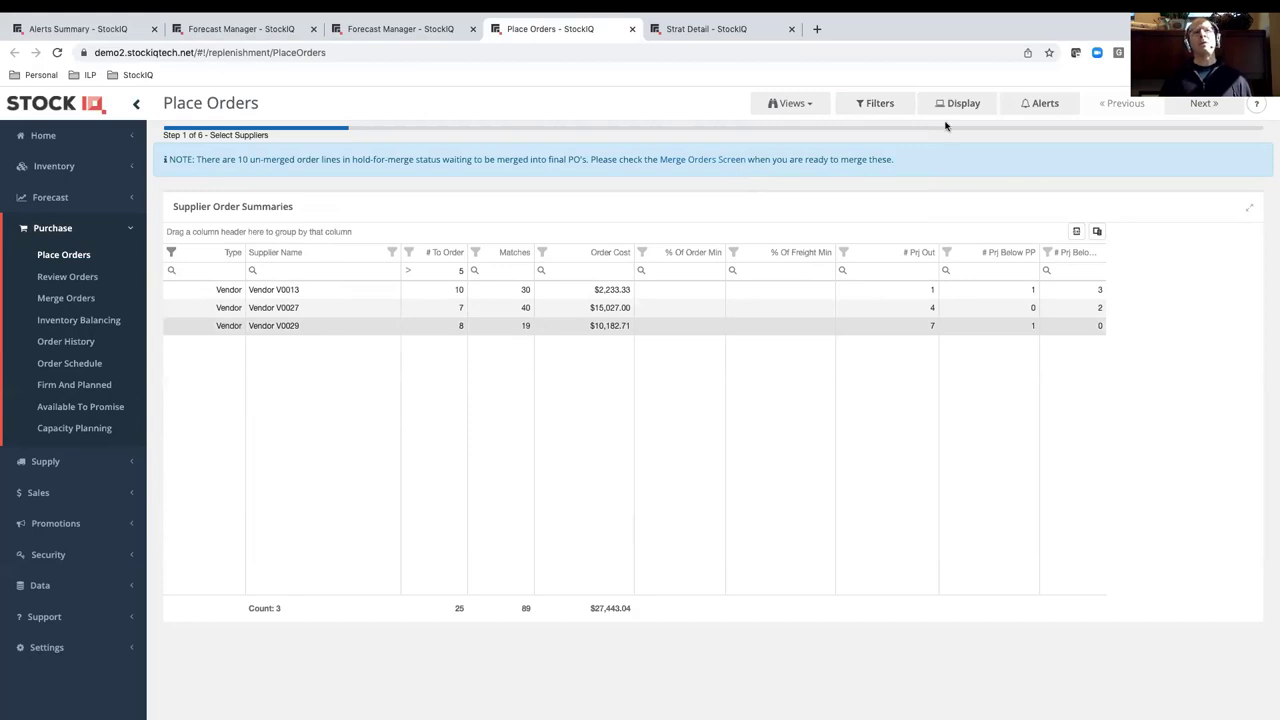
# Go to step 2, sort lines by ABC class, and load the 'WW - Step 2 Order Wizard POs' view.
pyautogui.click(1203, 104)
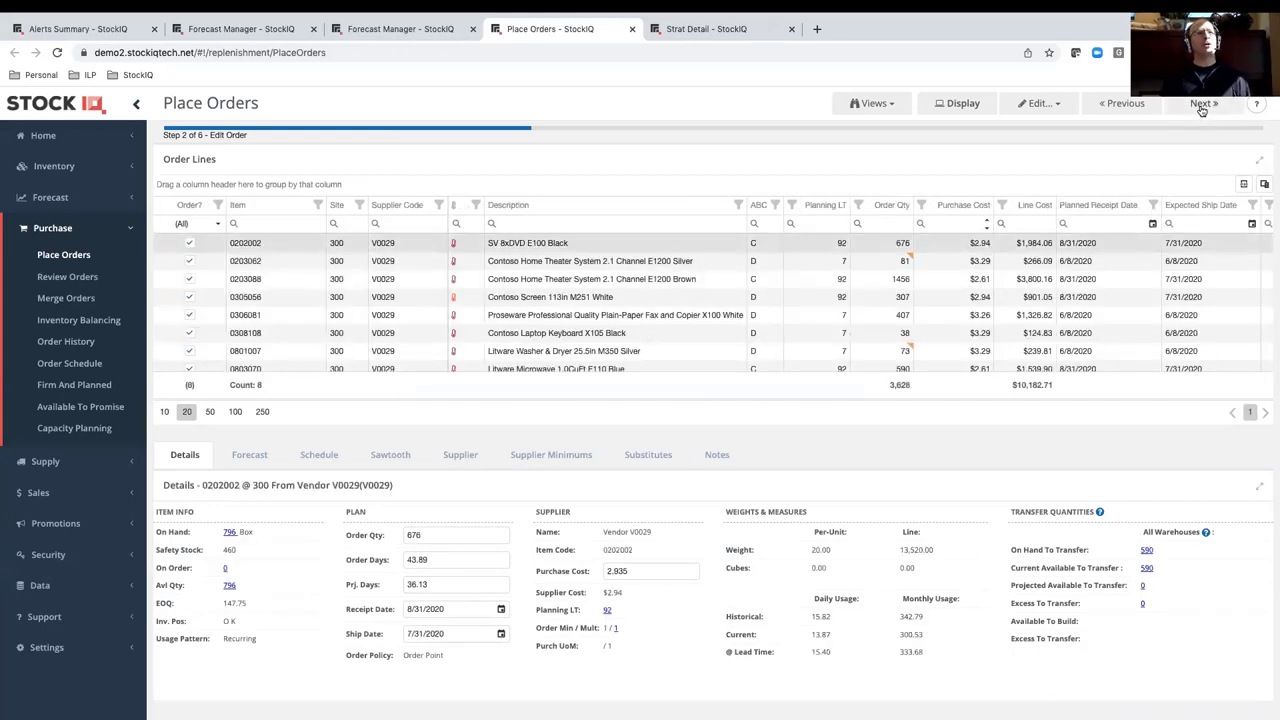
pyautogui.click(755, 208)
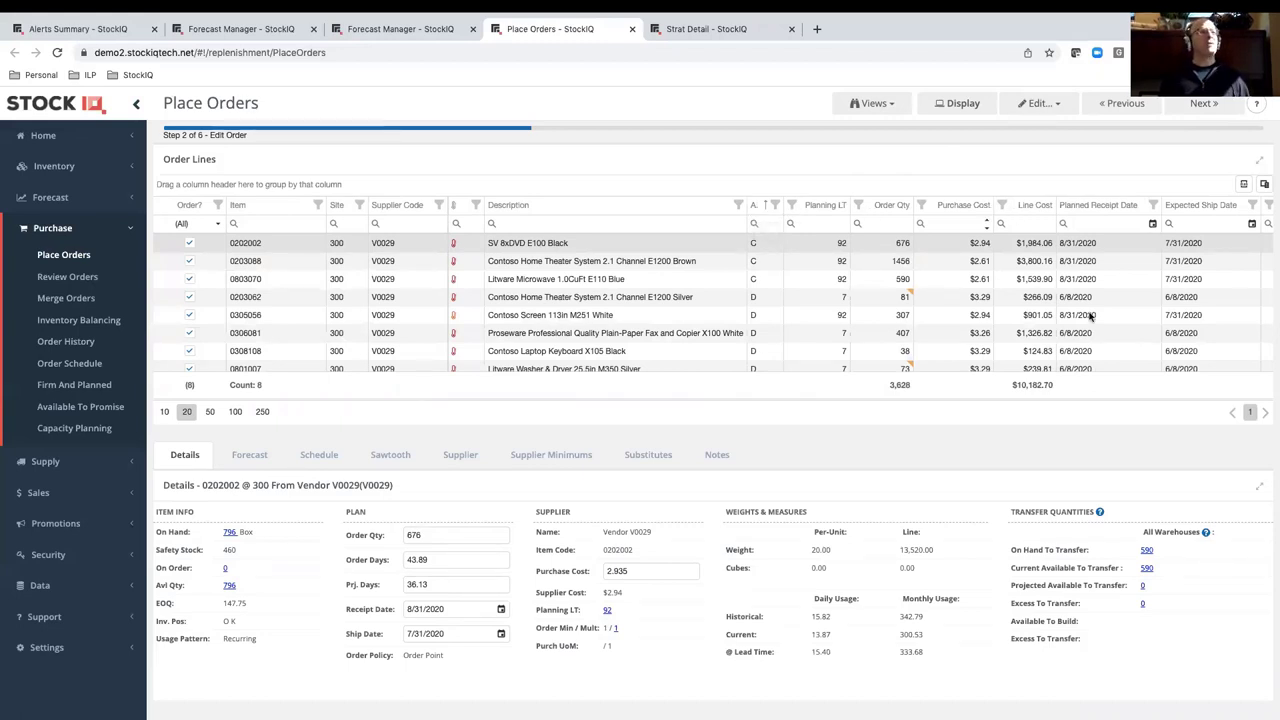
pyautogui.click(892, 108)
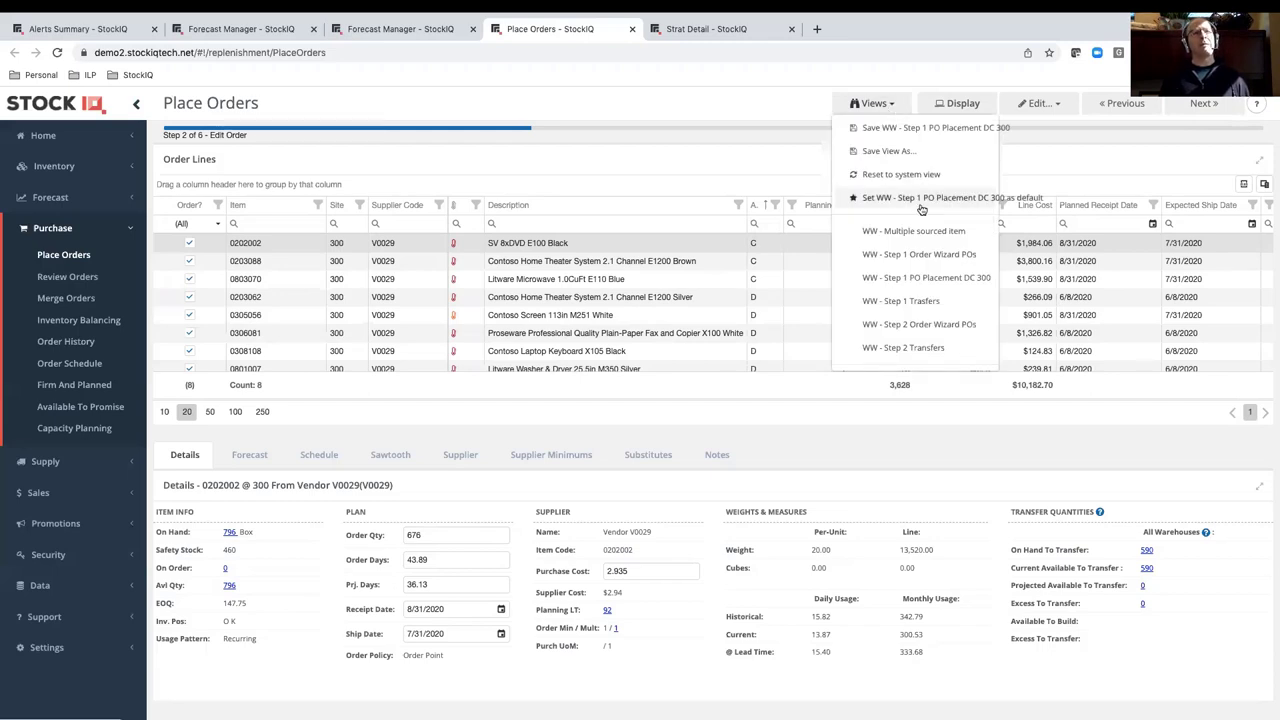
pyautogui.click(918, 325)
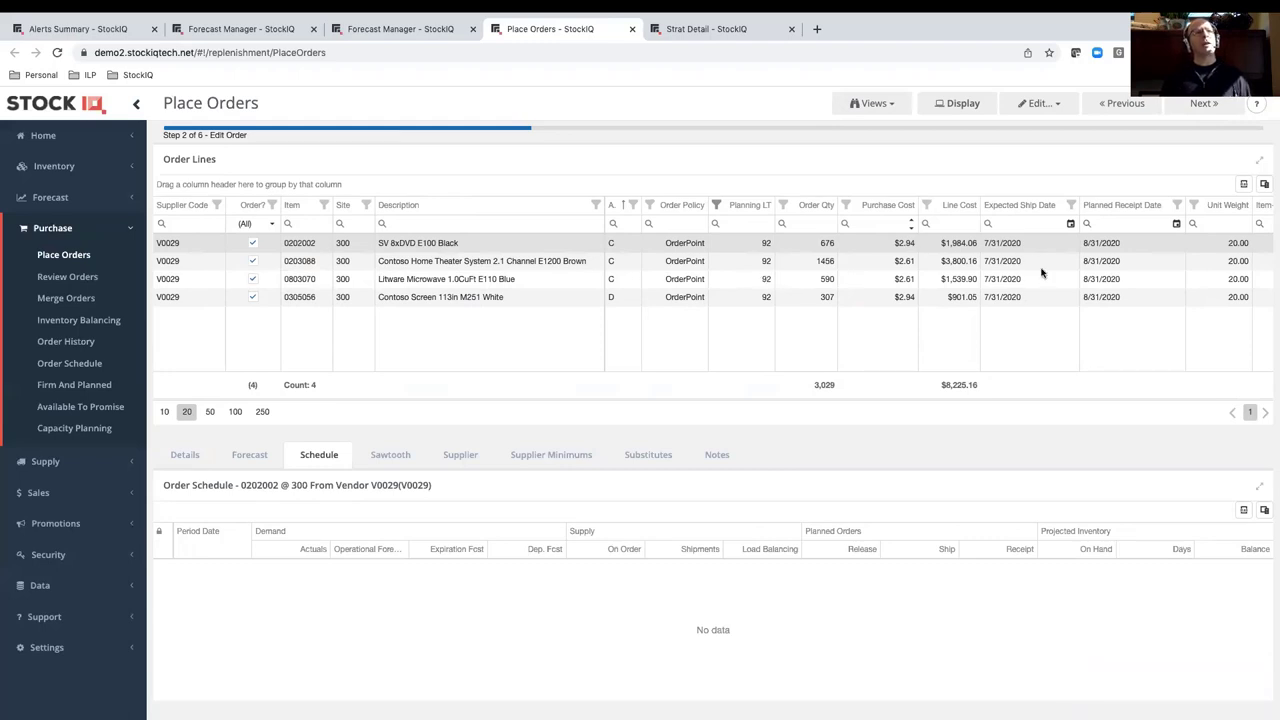
# Review the first order line's Schedule, Forecast and Details, then open 0202002 @ 300's on-hand snapshot.
pyautogui.hscroll(1, 1041, 272)
pyautogui.hscroll(3, 1041, 272)
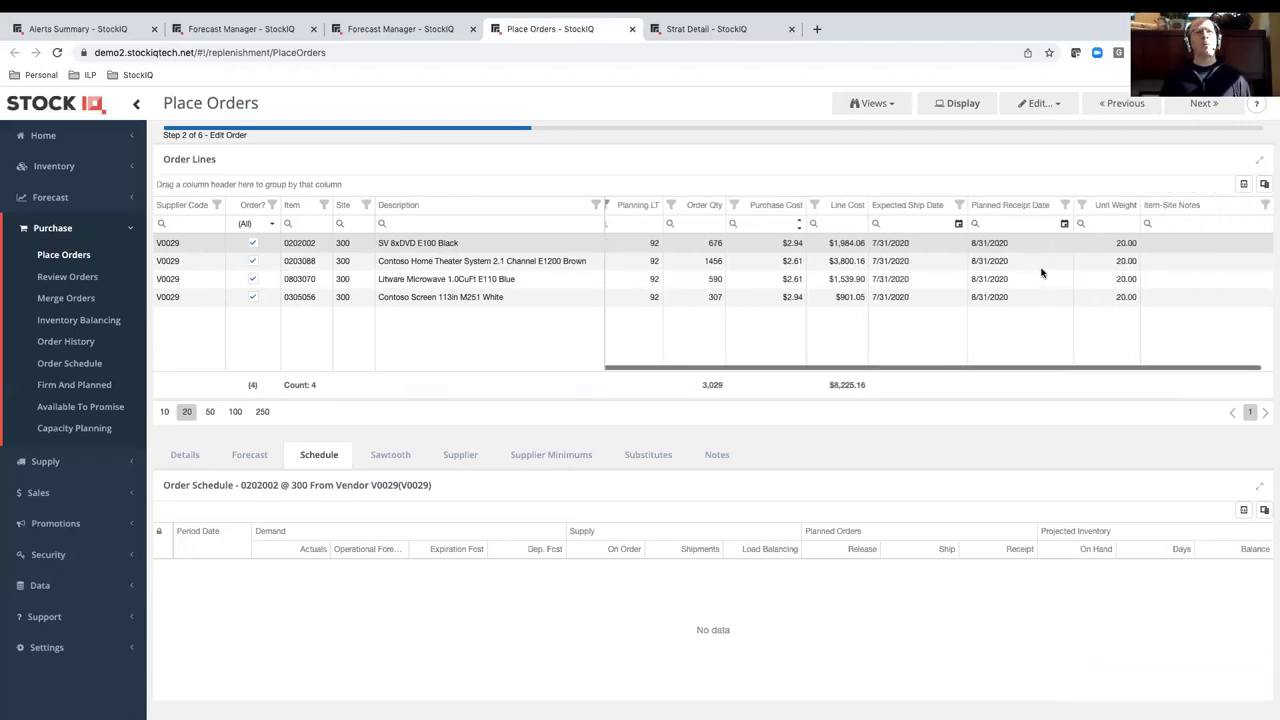
pyautogui.hscroll(-3, 1041, 272)
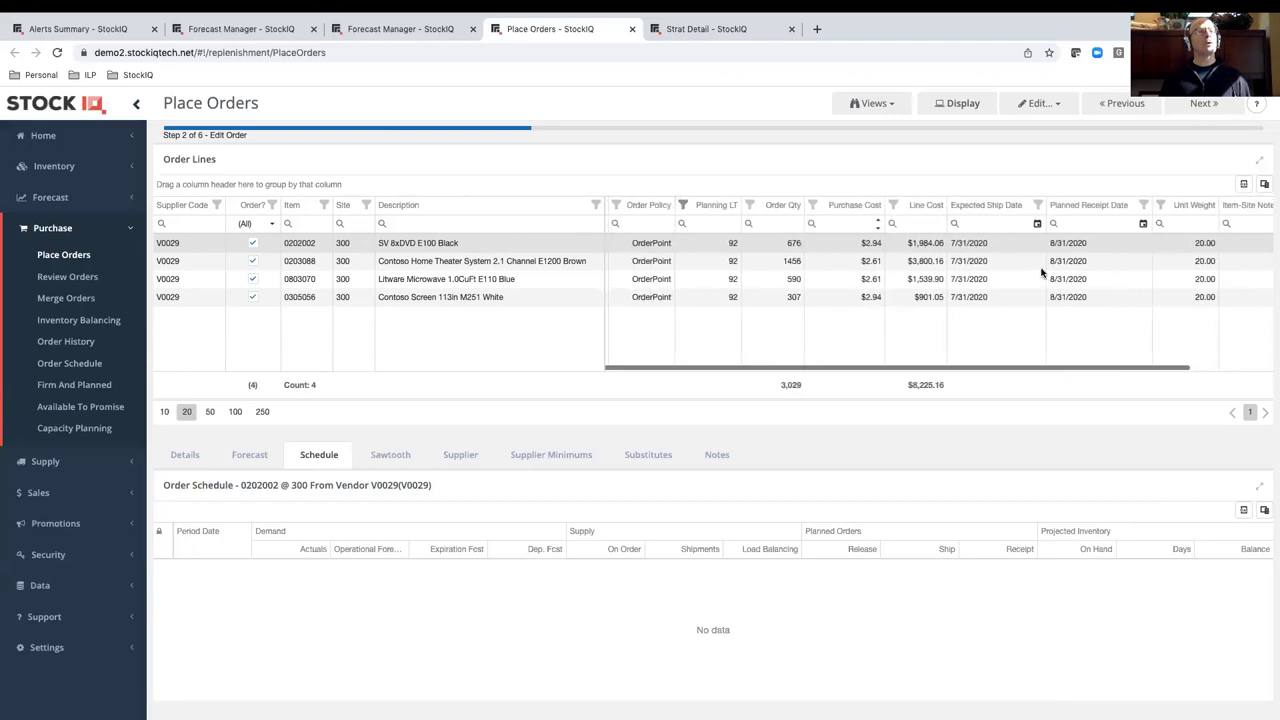
pyautogui.click(443, 252)
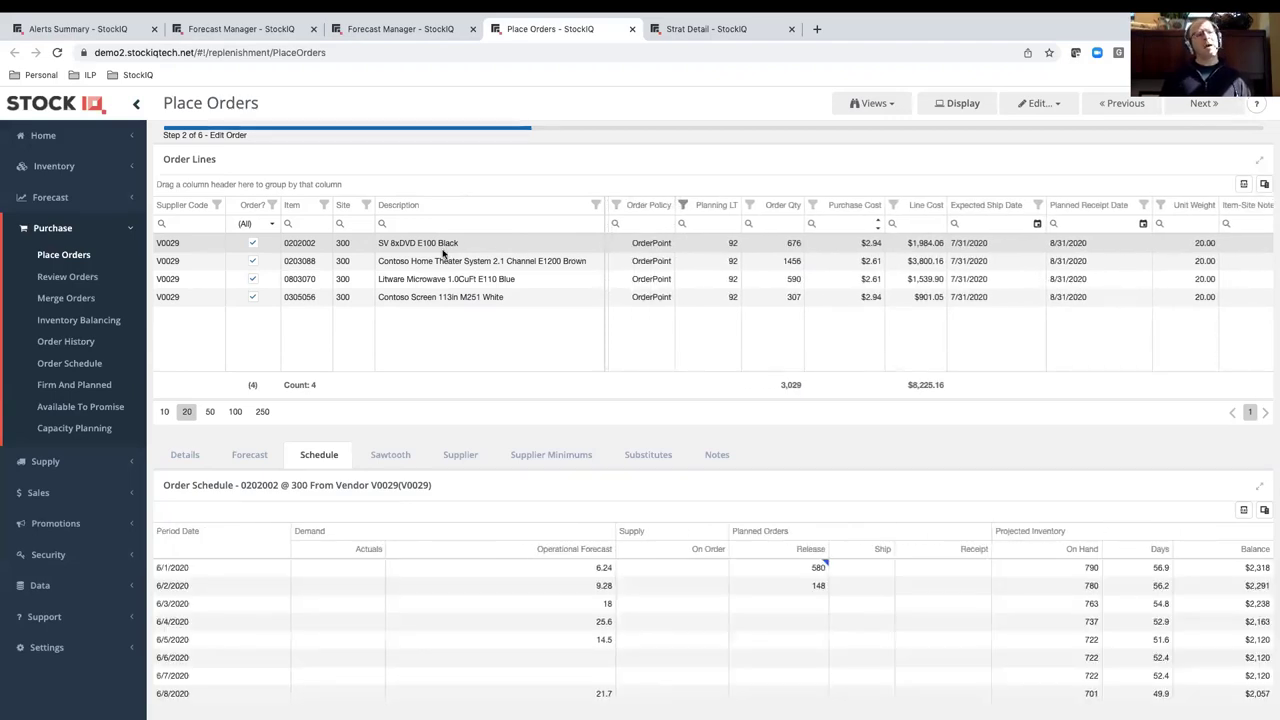
pyautogui.click(252, 457)
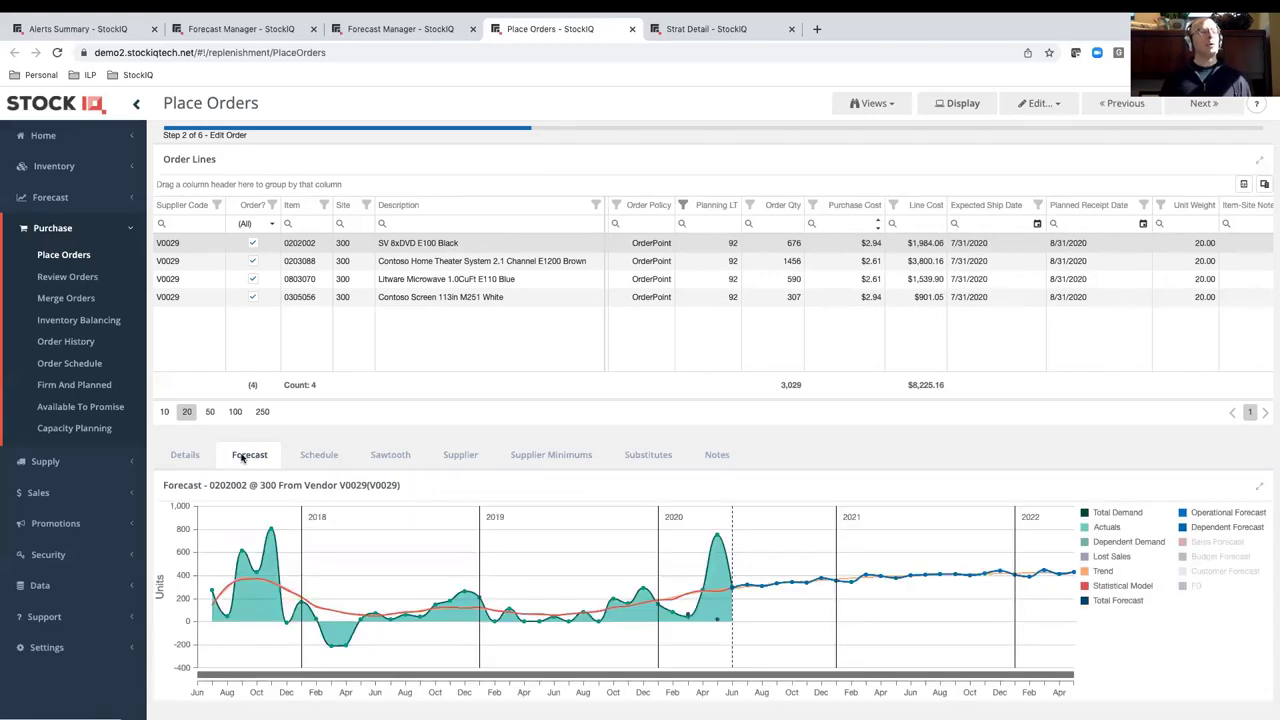
pyautogui.click(185, 457)
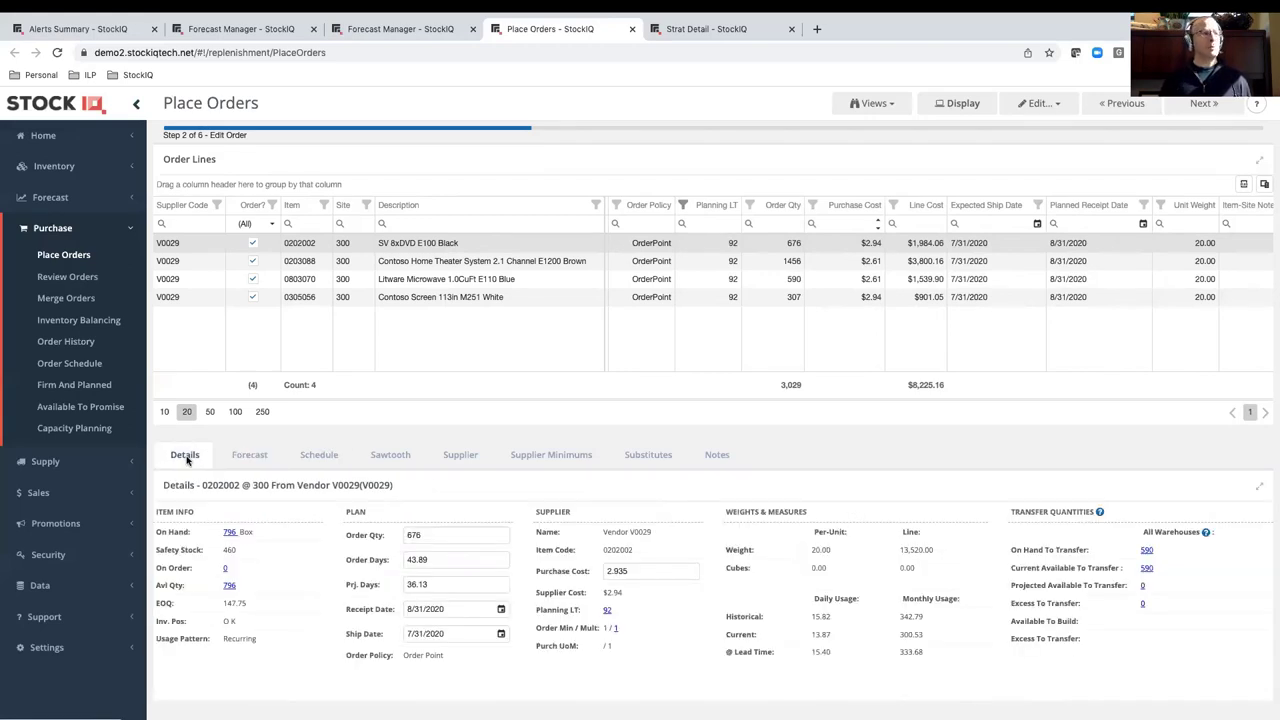
pyautogui.click(230, 534)
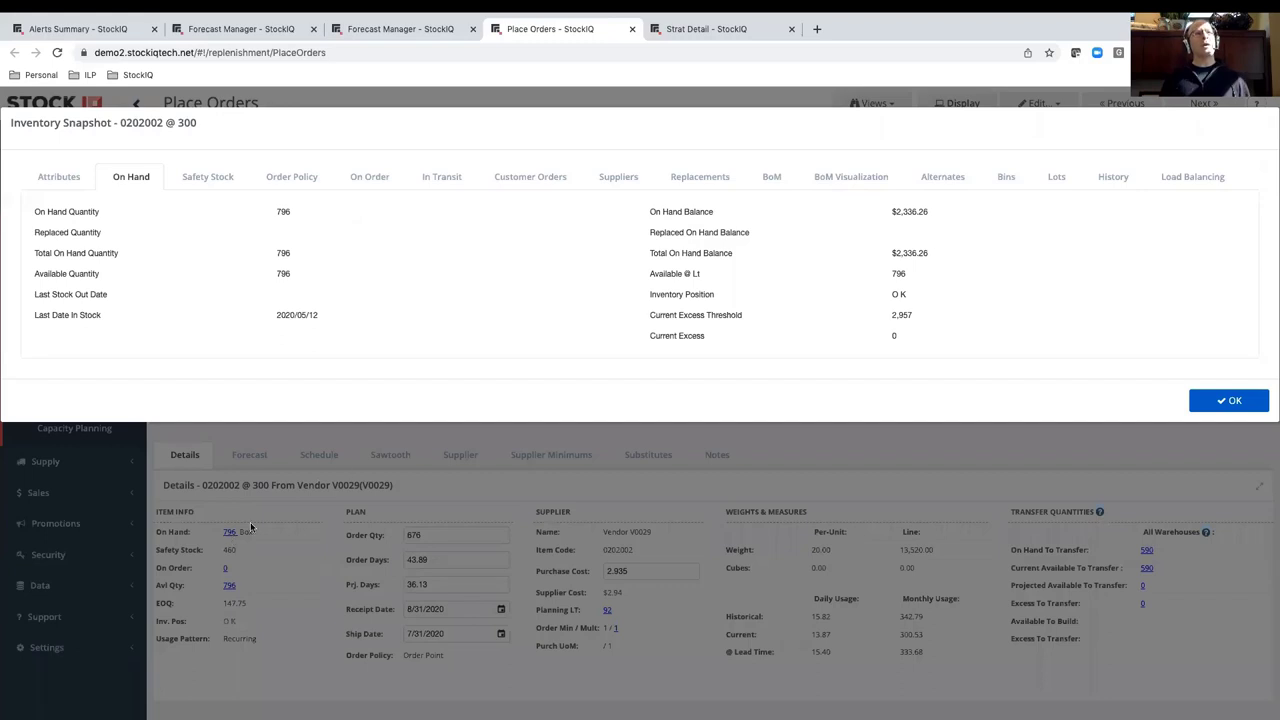
# View item 0202002's stock on the Alternates tab, then close the Inventory Snapshot with OK.
pyautogui.click(948, 176)
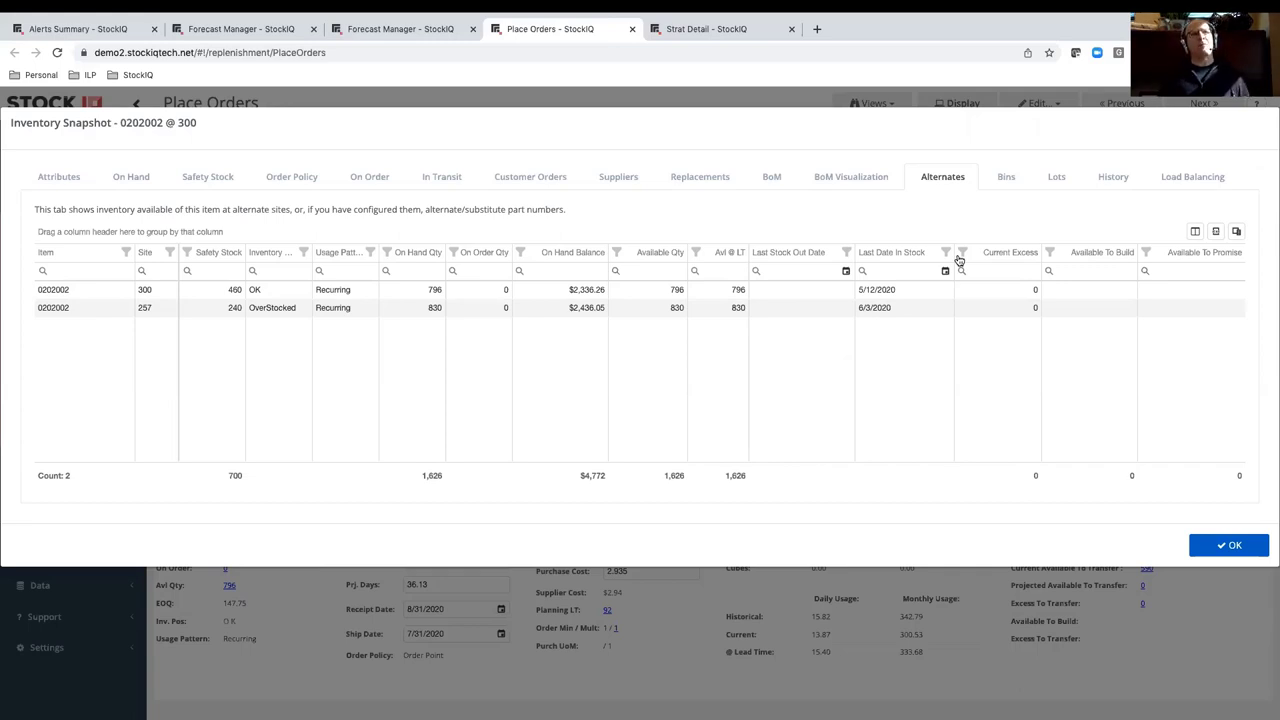
pyautogui.click(1229, 546)
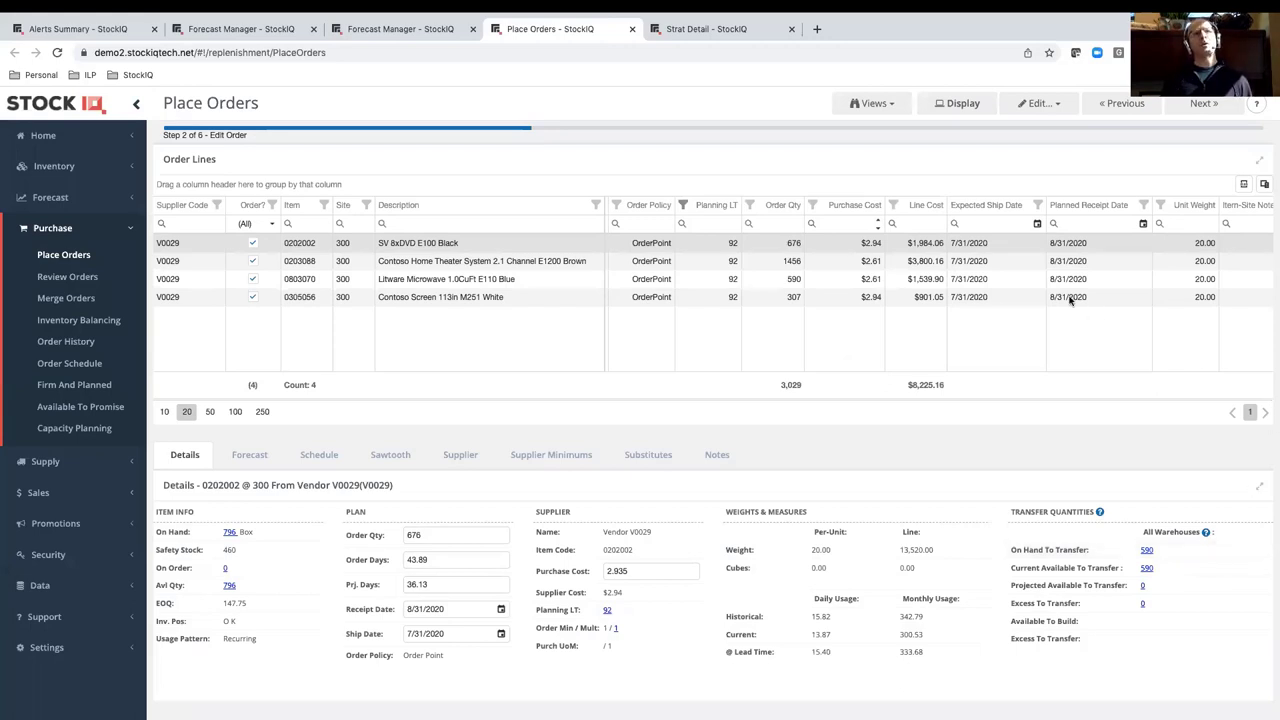
pyautogui.hscroll(-1, 1069, 299)
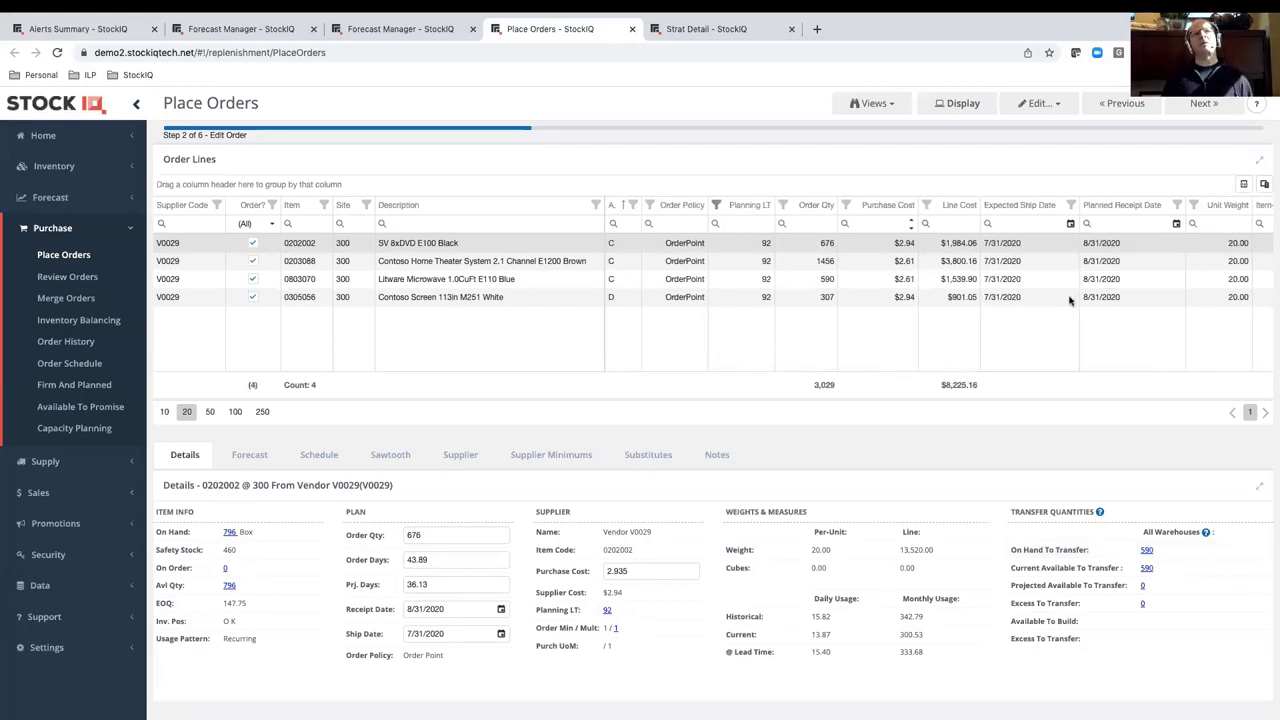
pyautogui.hscroll(3, 1134, 316)
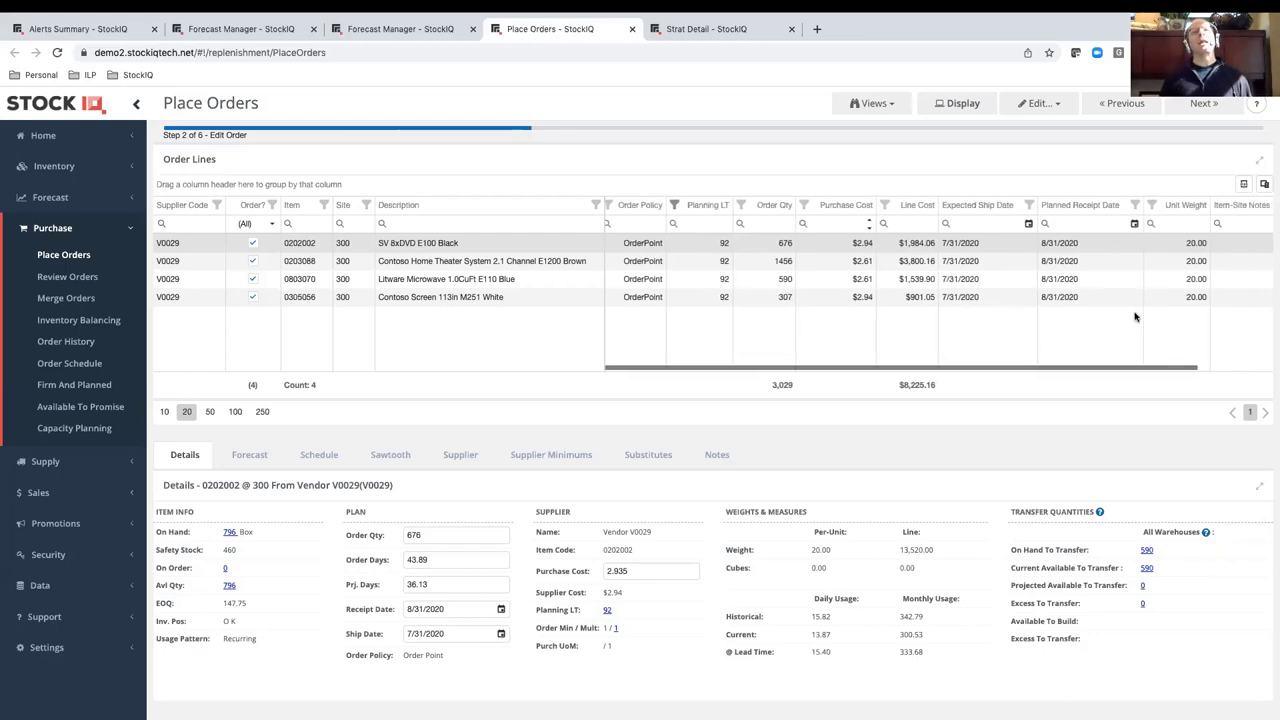
# Add the Line Weight column after Planned Receipt Date via a 'lin' column search.
pyautogui.click(1264, 184)
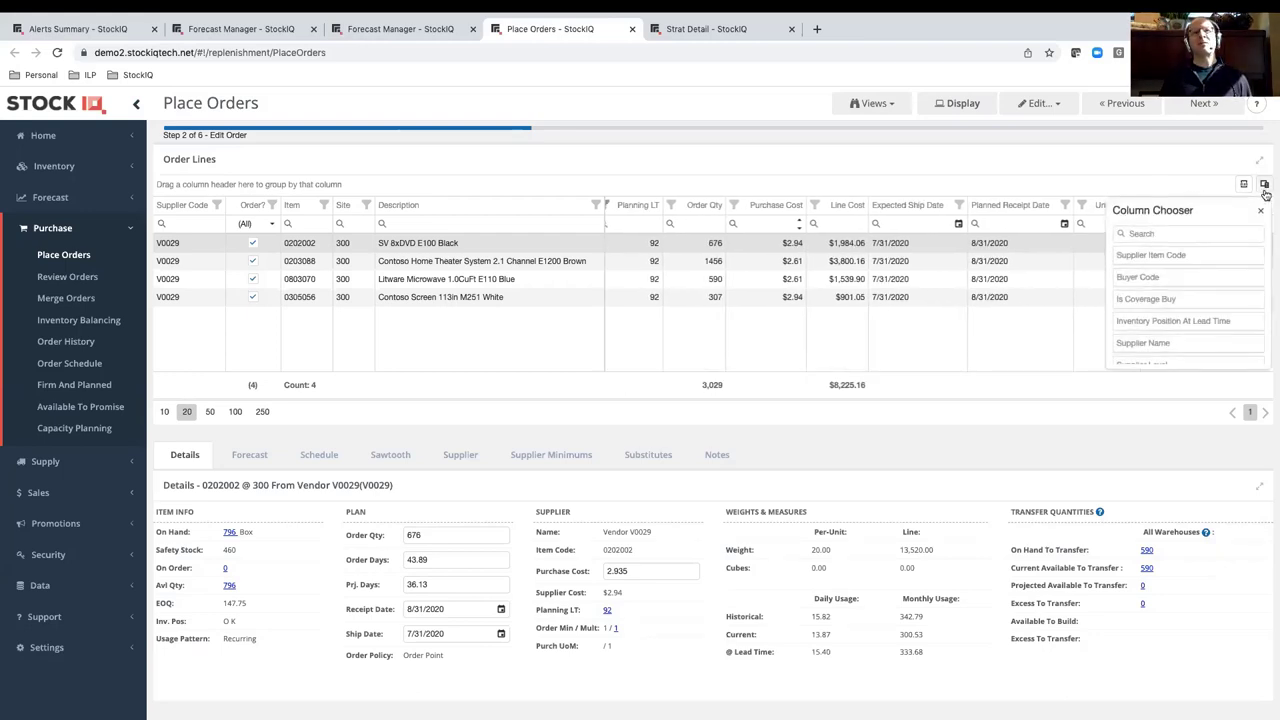
pyautogui.click(1160, 234)
pyautogui.write('lin')
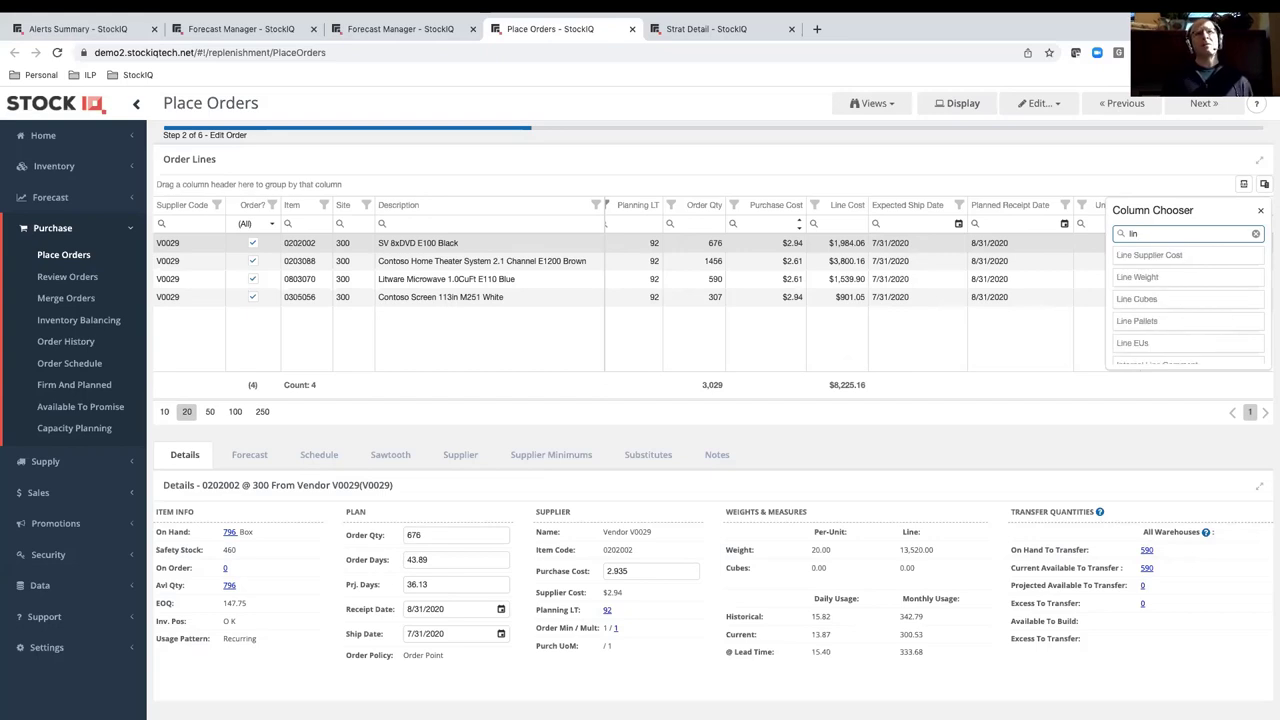
pyautogui.click(1133, 277)
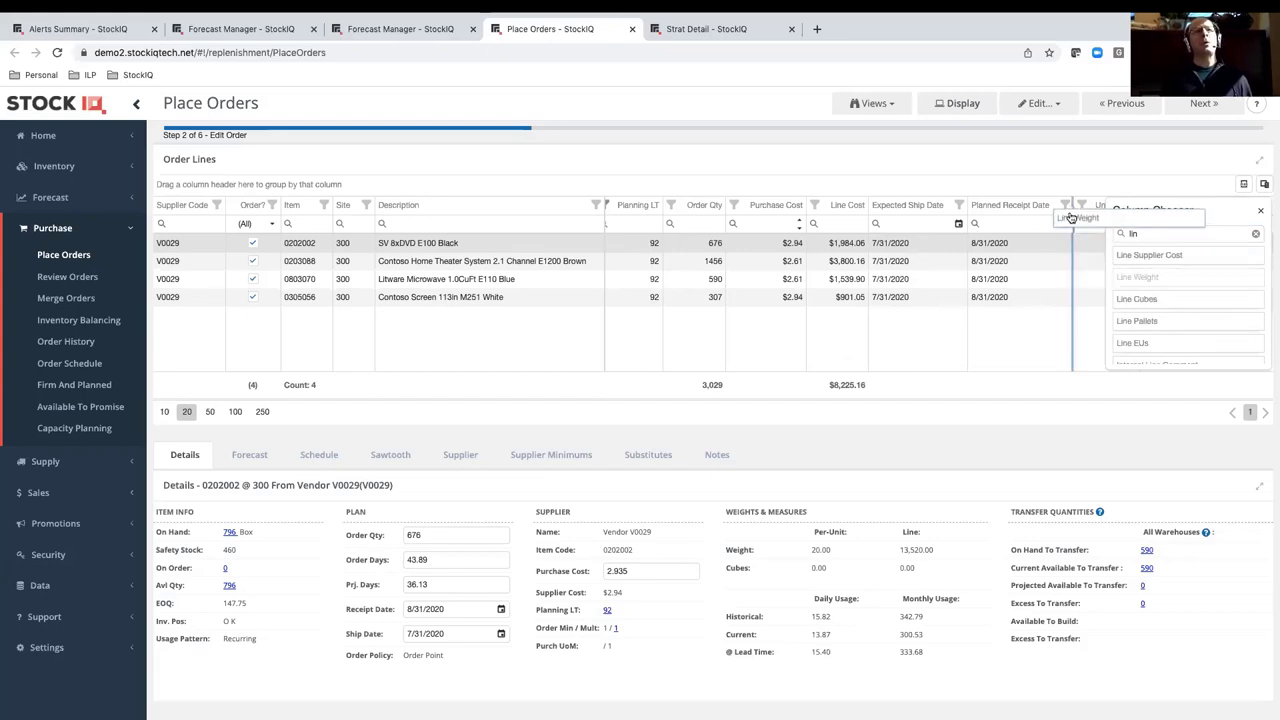
pyautogui.moveTo(1070, 215); pyautogui.dragTo(1068, 213)
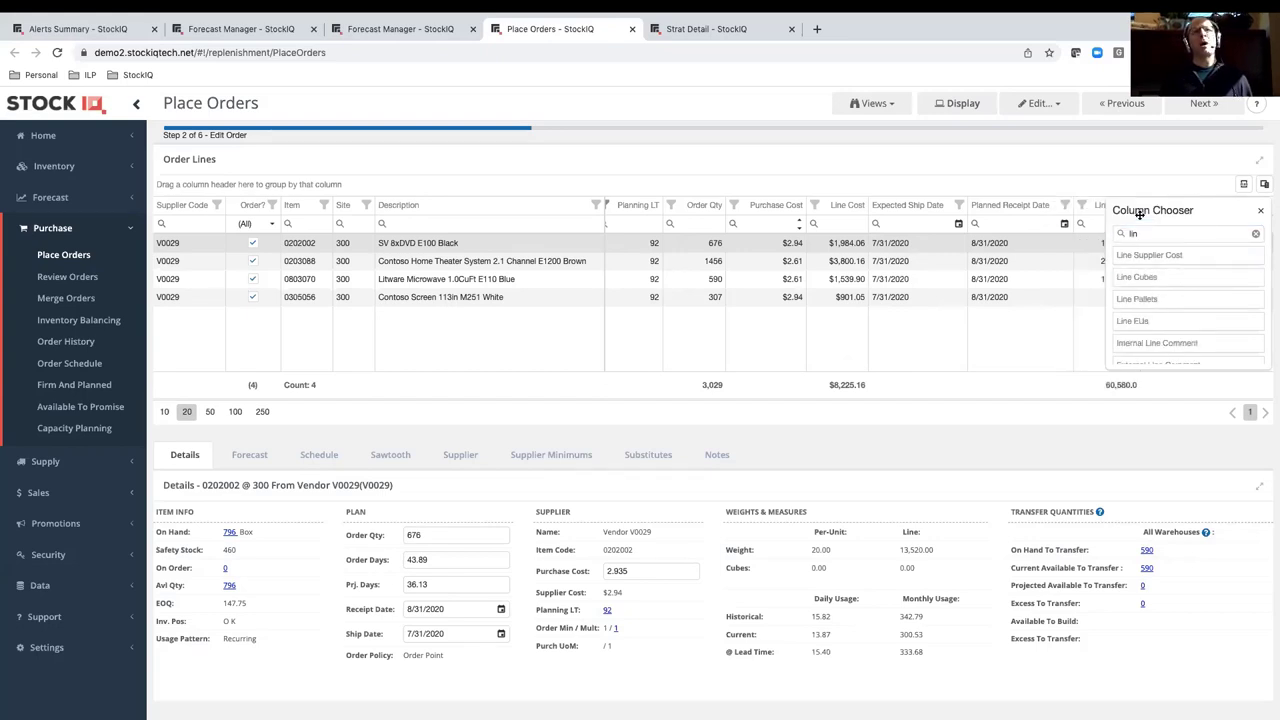
pyautogui.click(1261, 214)
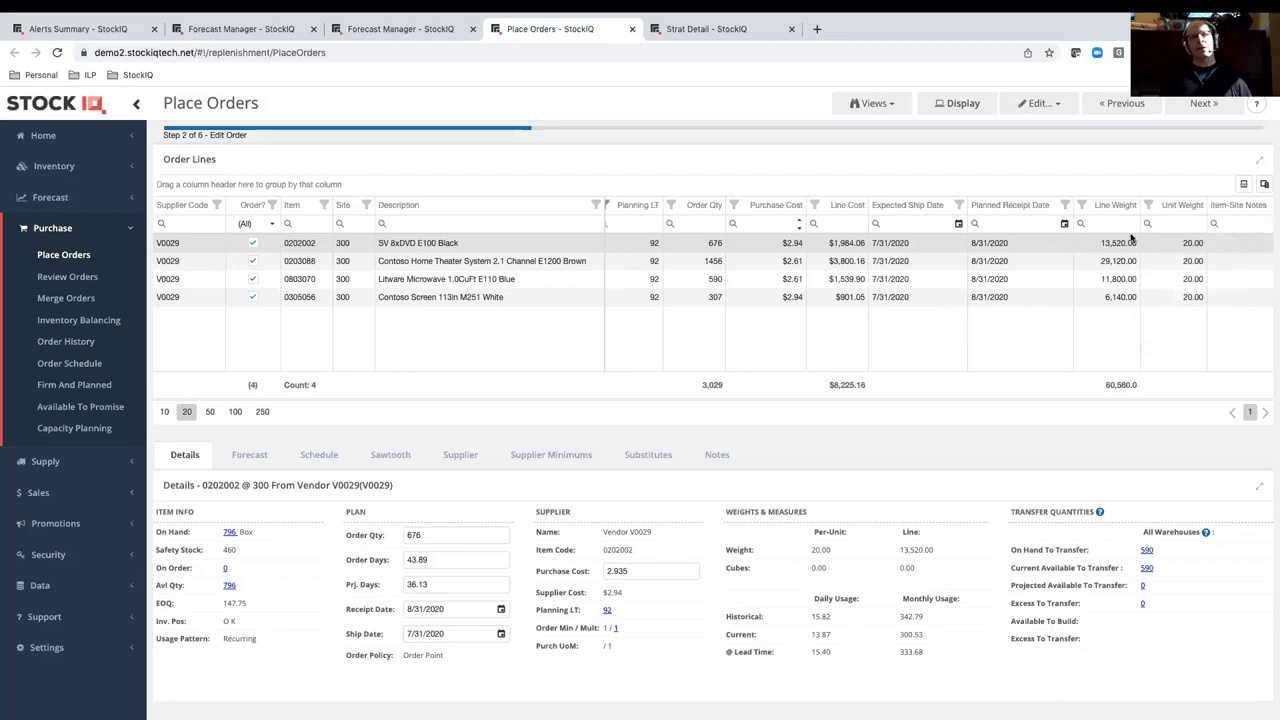
pyautogui.click(1061, 106)
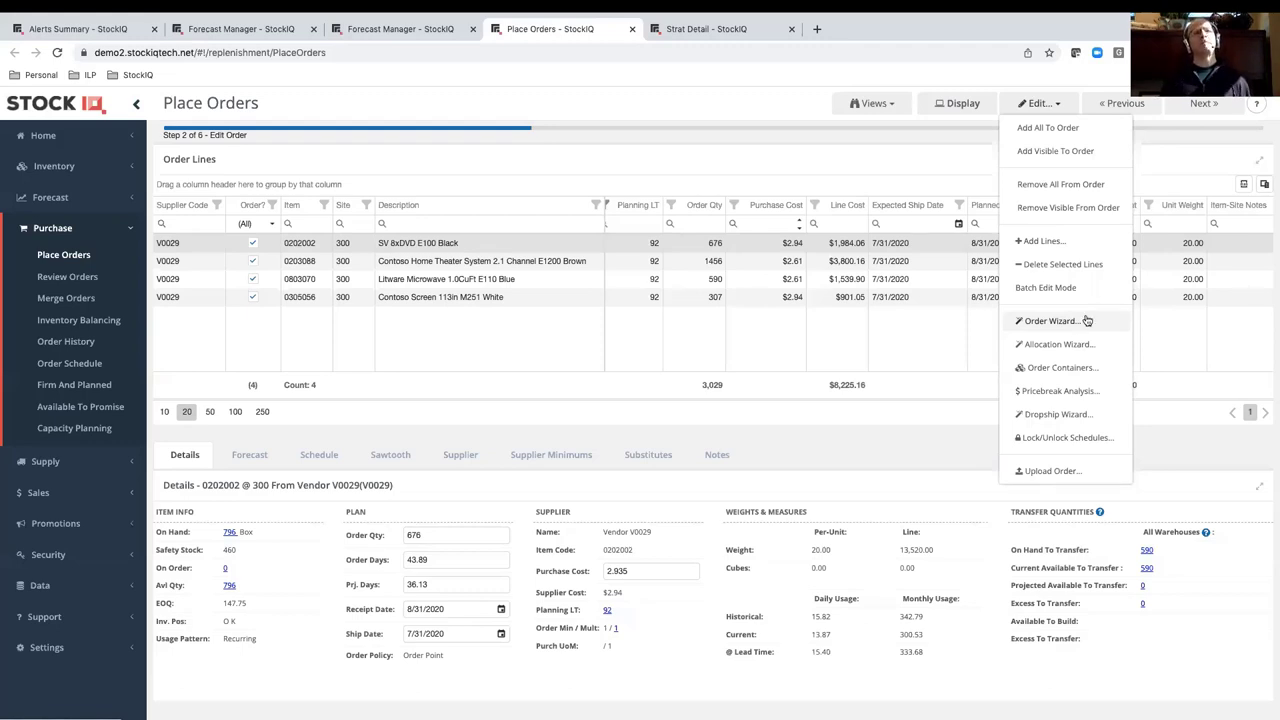
pyautogui.click(1205, 427)
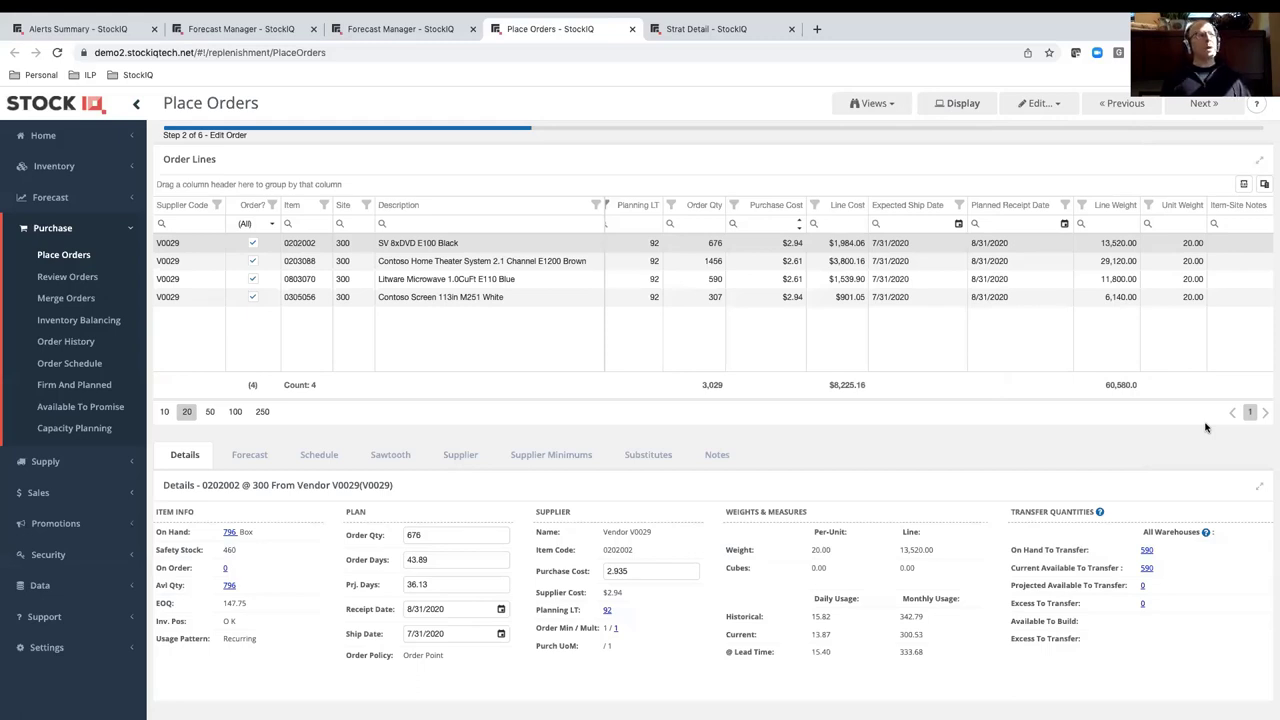
# Open Vendor Scorecard from the Supply section in a new tab and show its Receipts list.
pyautogui.click(133, 227)
pyautogui.click(131, 261)
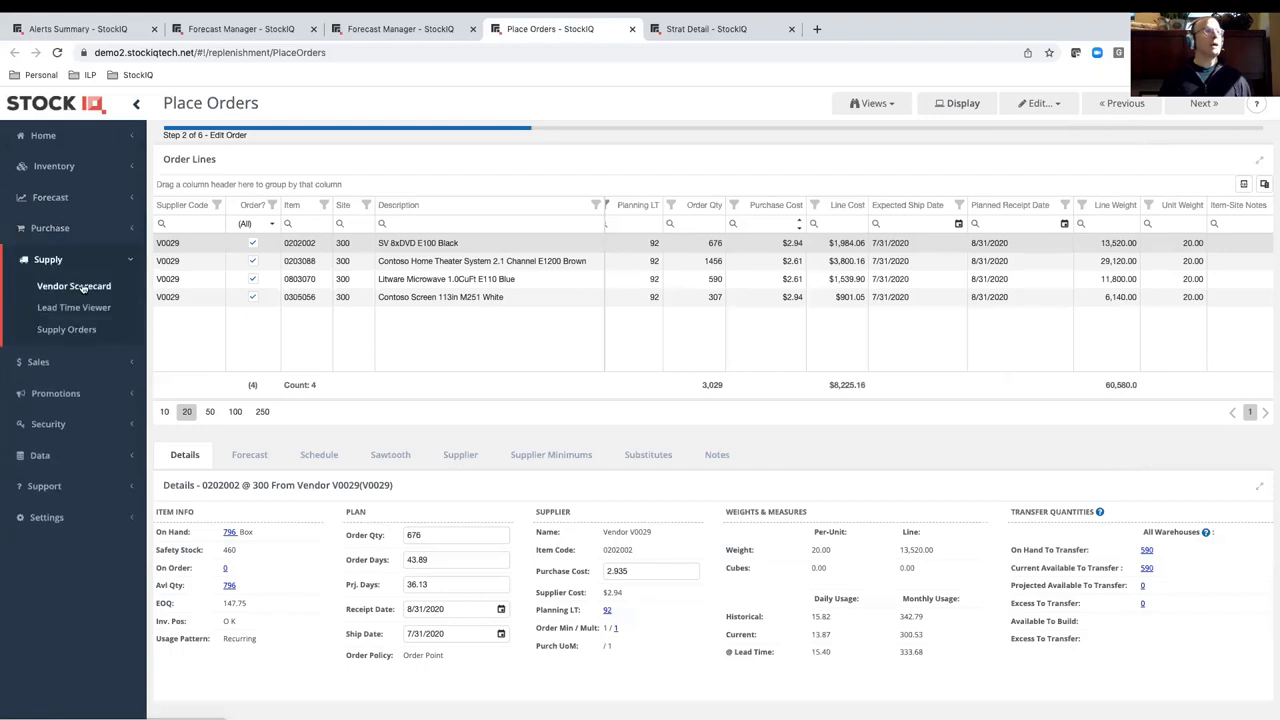
pyautogui.rightClick(84, 288)
pyautogui.click(143, 292)
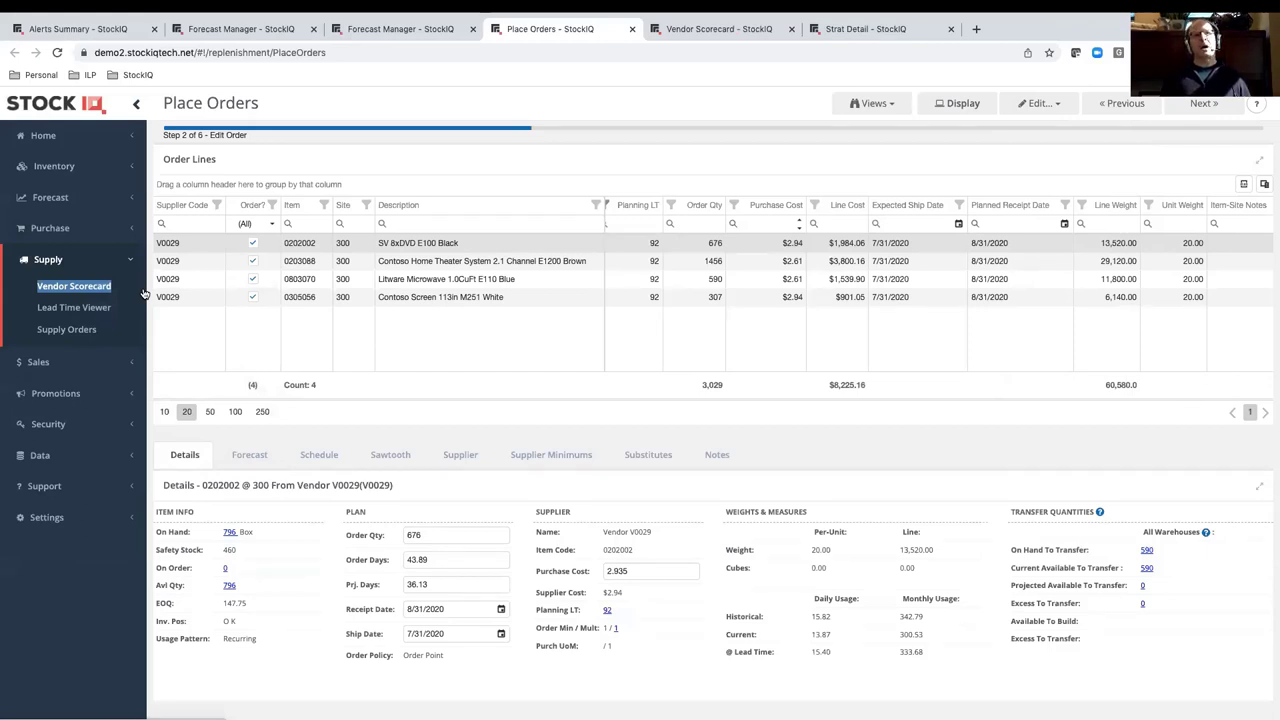
pyautogui.click(706, 27)
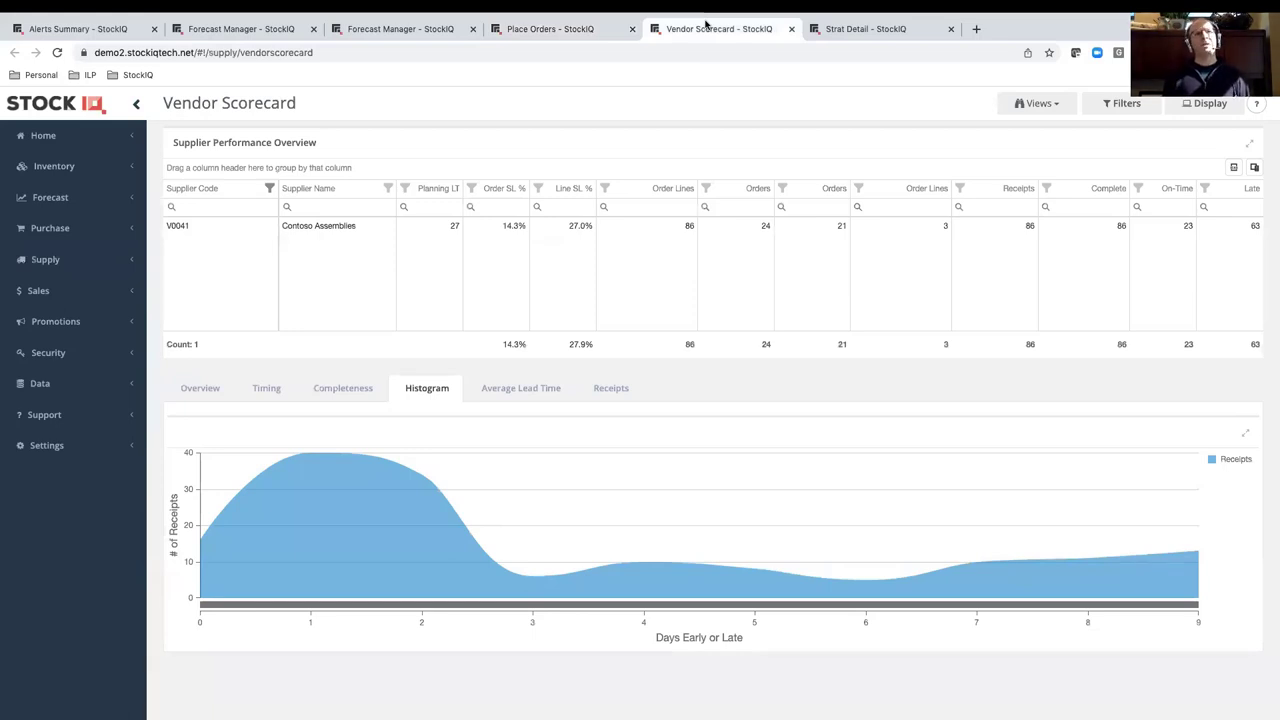
pyautogui.click(610, 389)
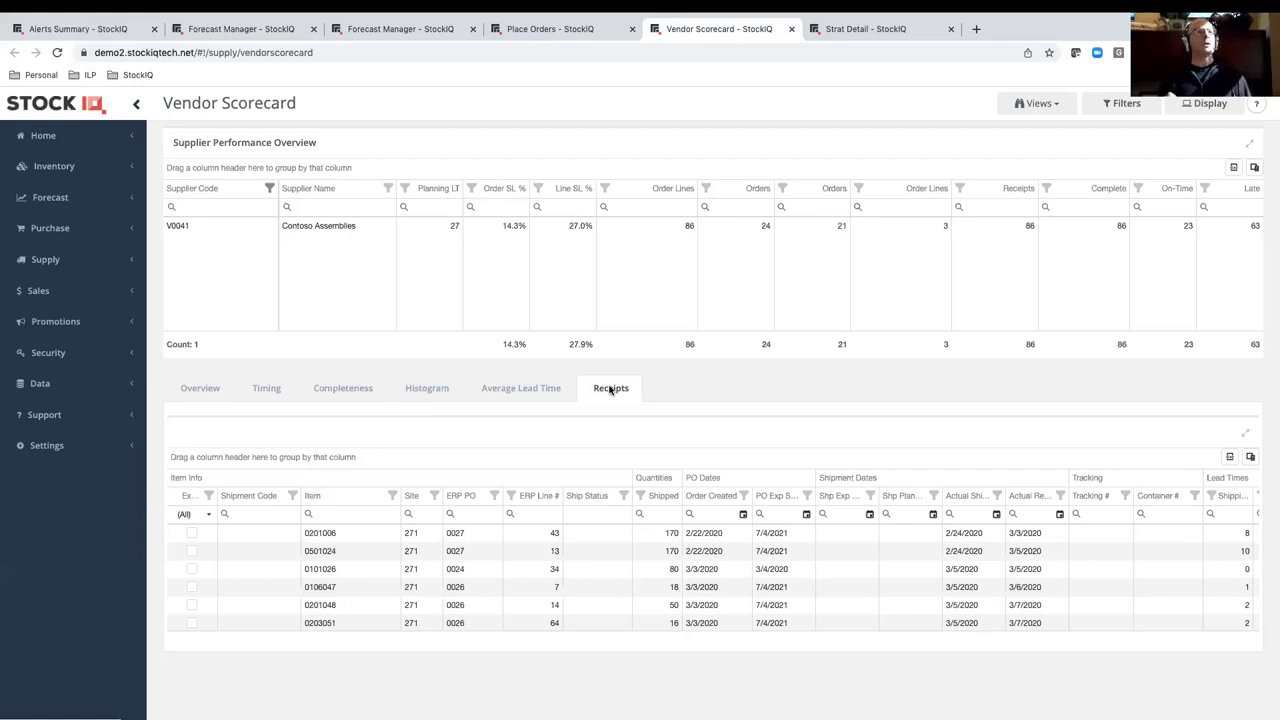
pyautogui.click(141, 262)
# Open the Lead Time Viewer in a new browser tab.
pyautogui.rightClick(91, 307)
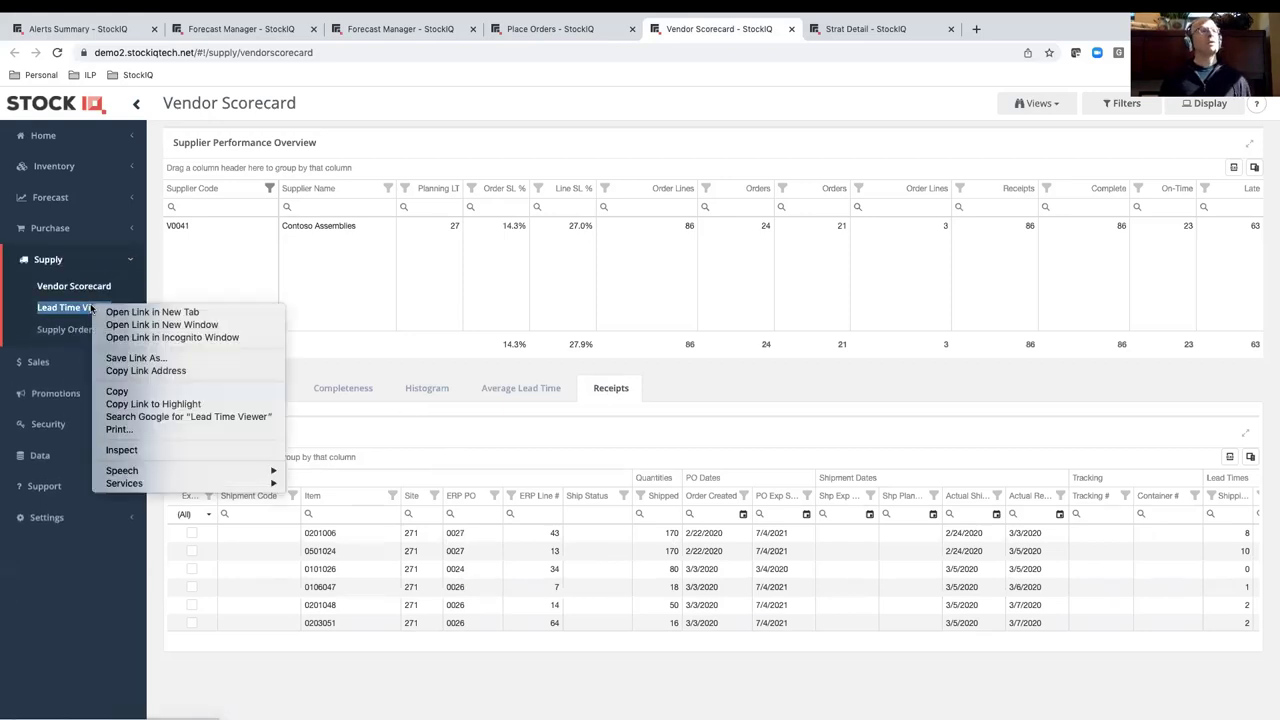
pyautogui.click(150, 312)
pyautogui.click(860, 29)
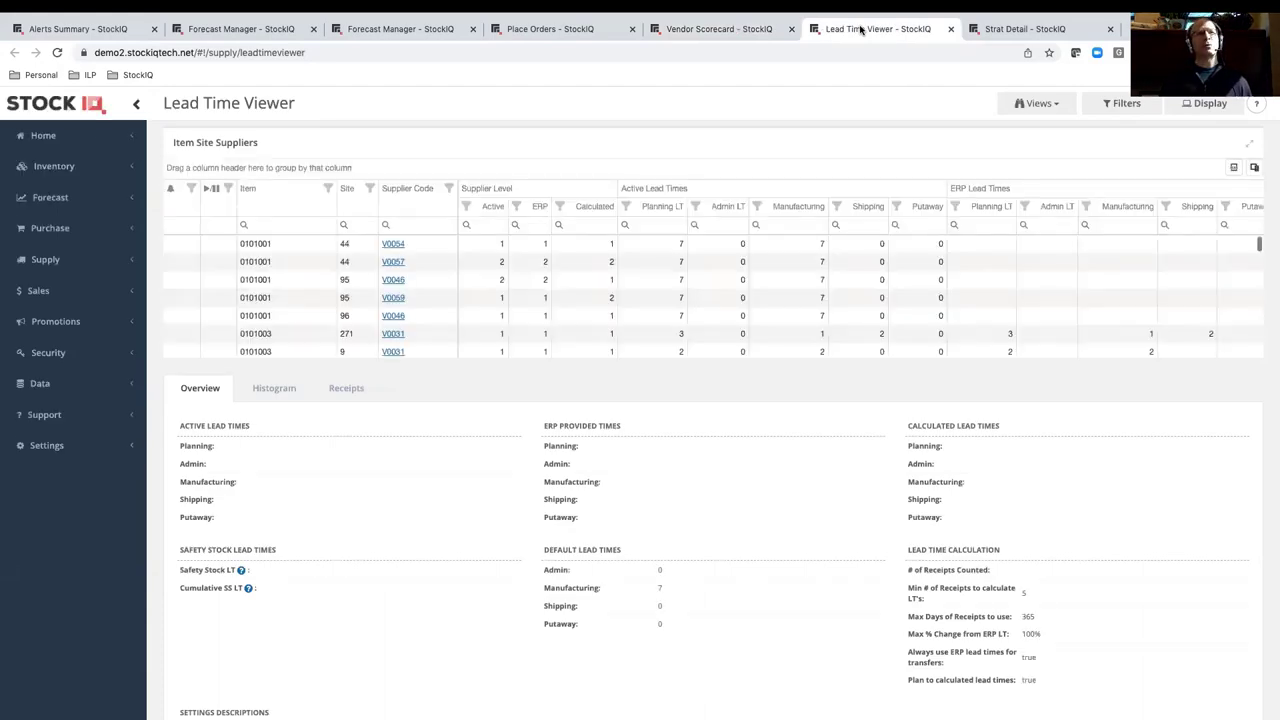
# Load the Lead Time Calc view, chart receipts for Contoso Screen 85in E085 Black, and expand Inventory.
pyautogui.click(1050, 110)
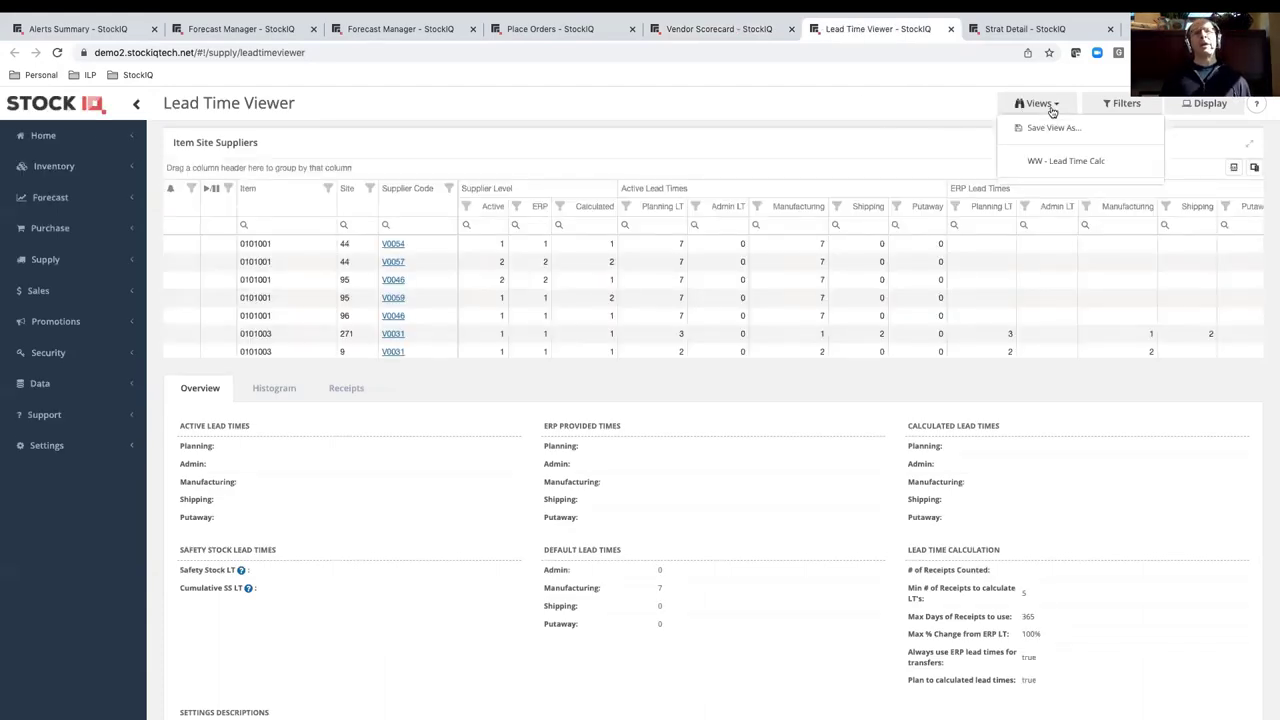
pyautogui.click(1070, 161)
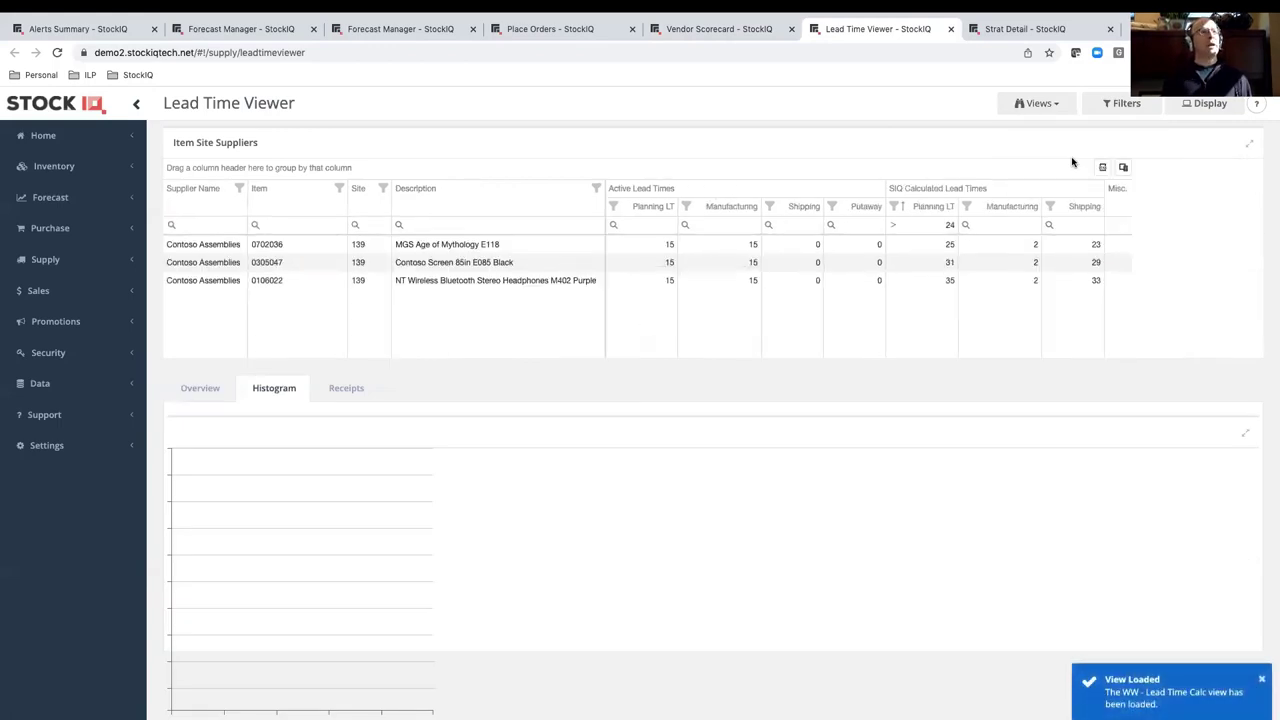
pyautogui.click(480, 266)
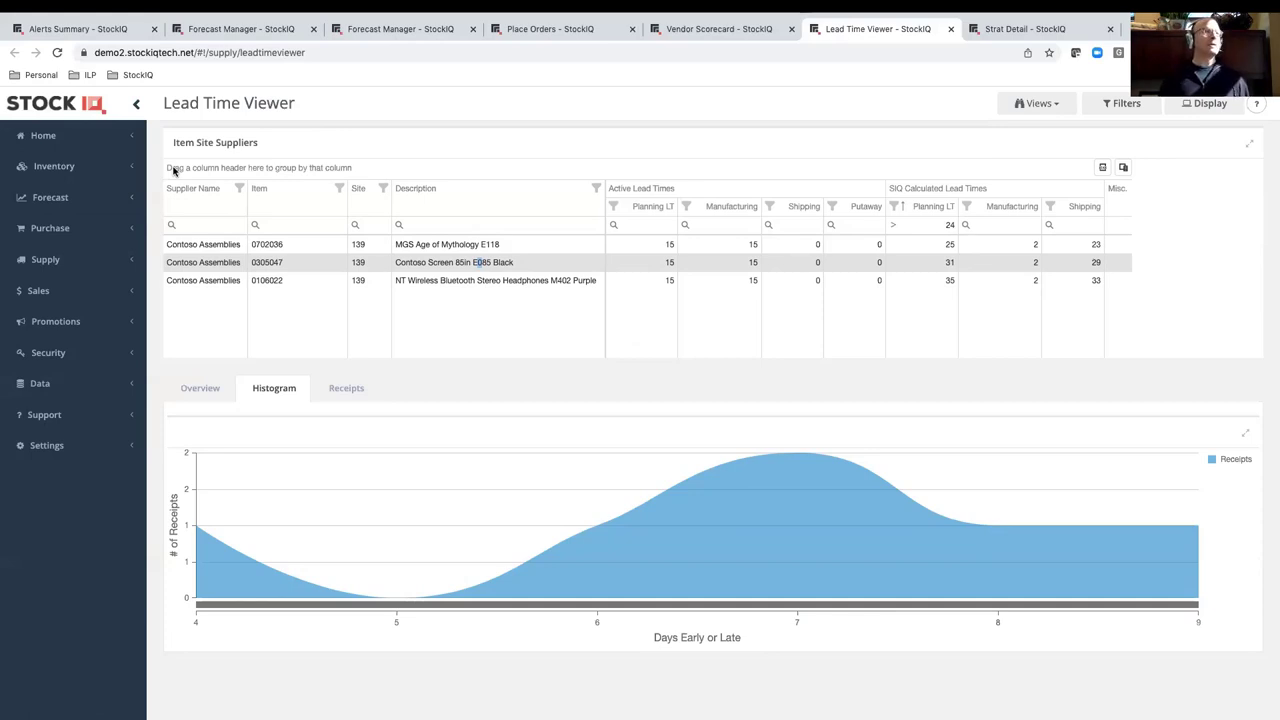
pyautogui.click(128, 168)
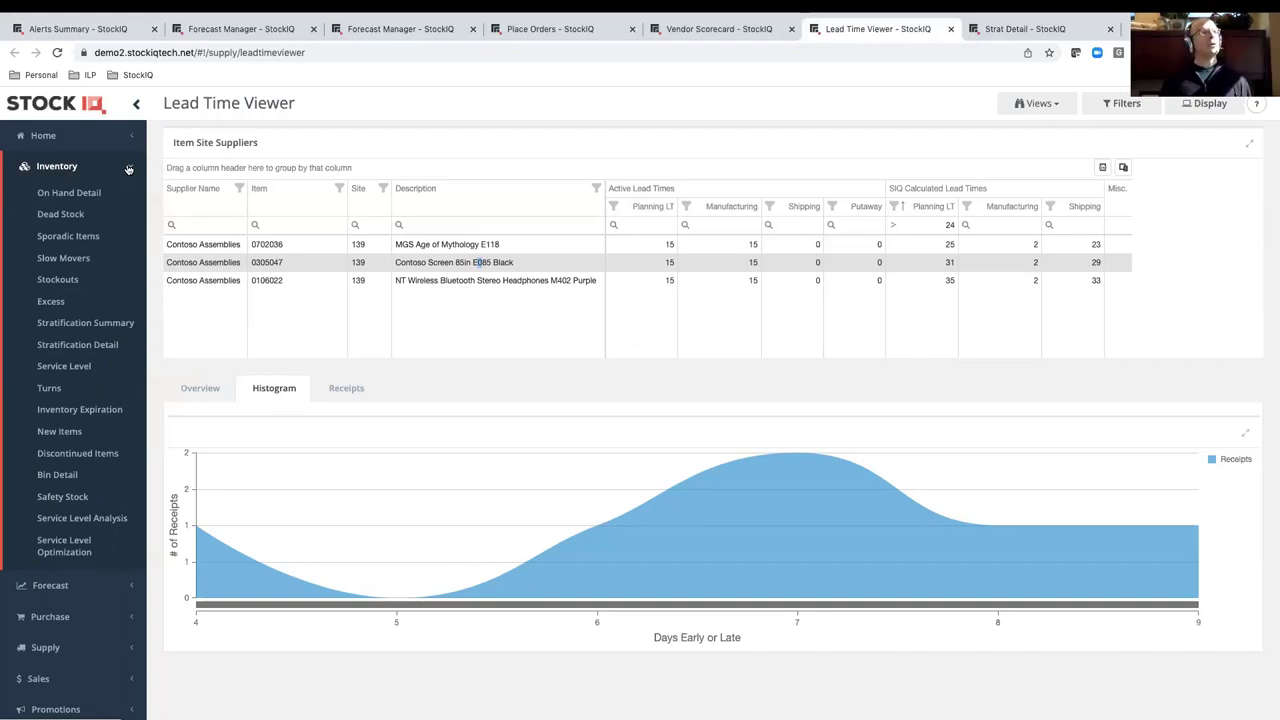
# Open the Service Level report in a new browser tab.
pyautogui.rightClick(71, 364)
pyautogui.click(130, 367)
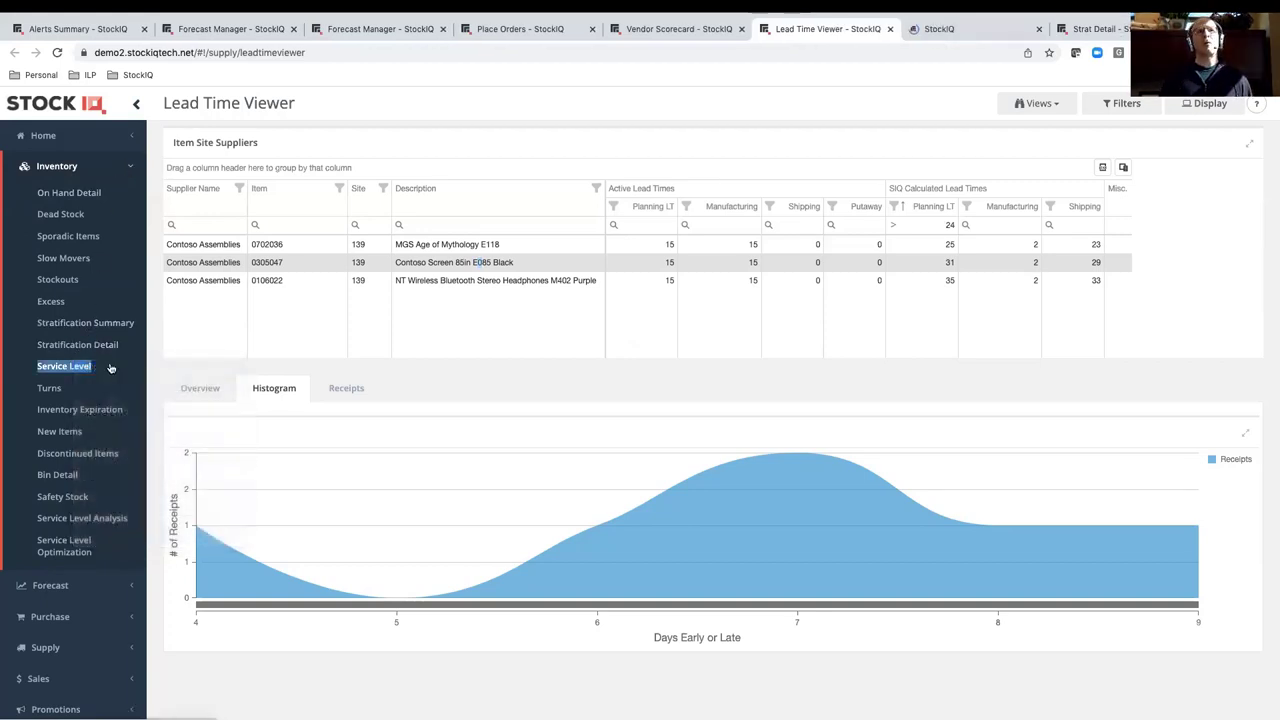
pyautogui.click(977, 32)
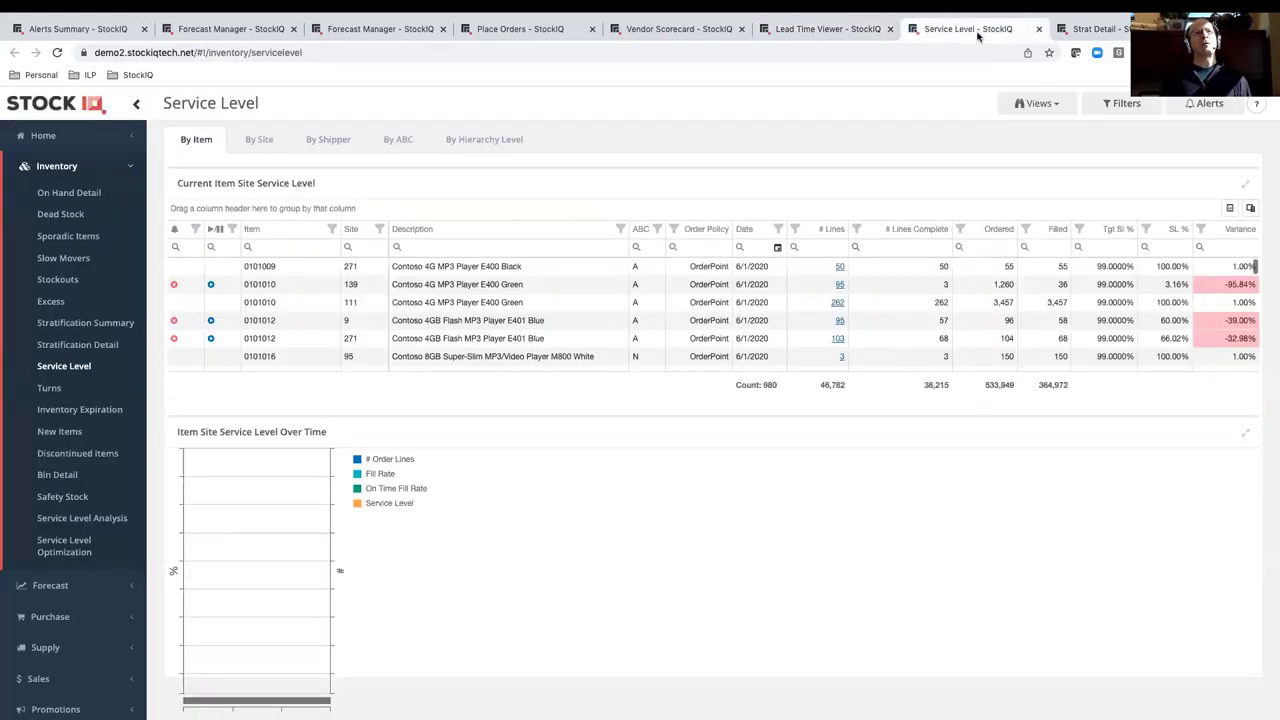
# Chart service level for item 0101012 at site 9, then return to Forecast Manager.
pyautogui.click(1040, 104)
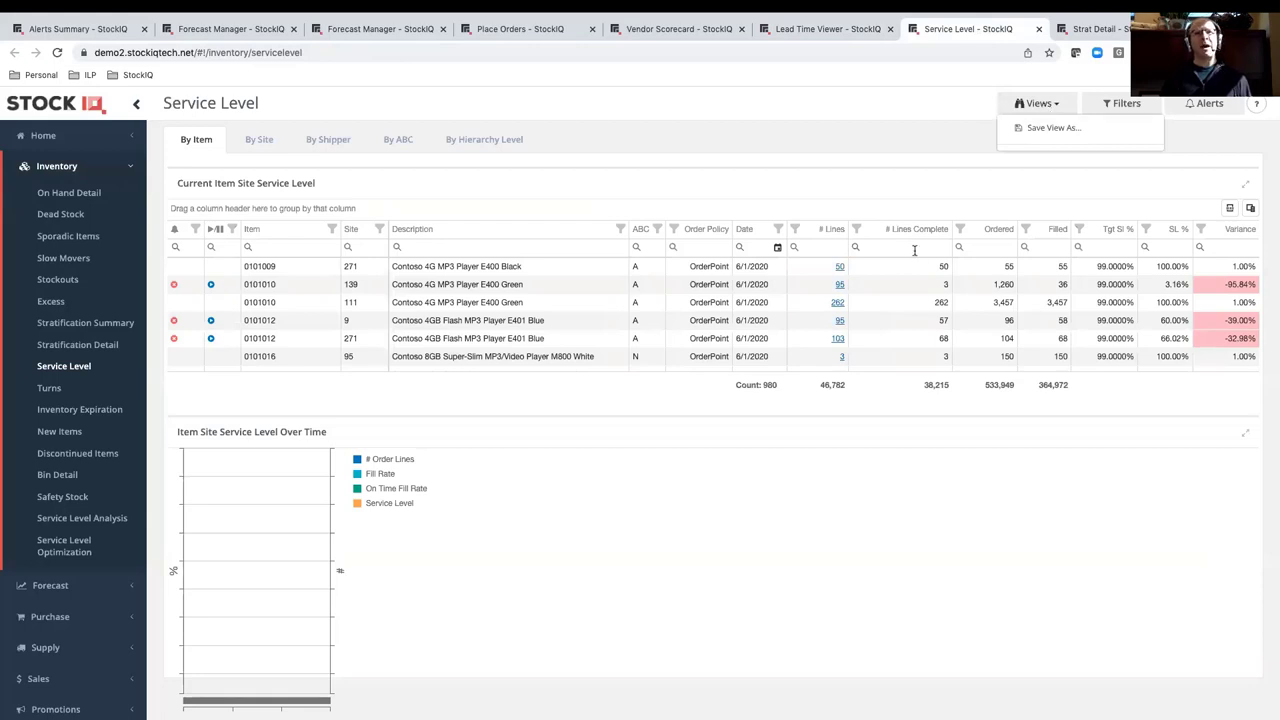
pyautogui.click(498, 322)
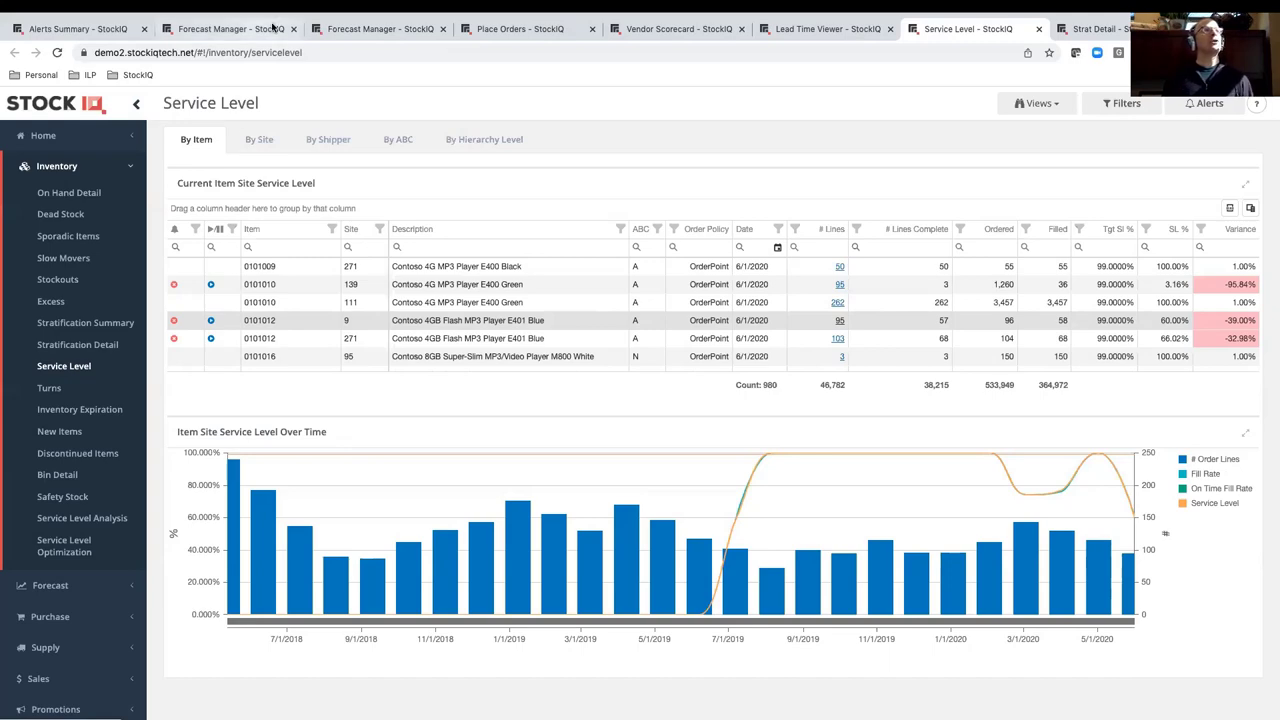
pyautogui.click(362, 35)
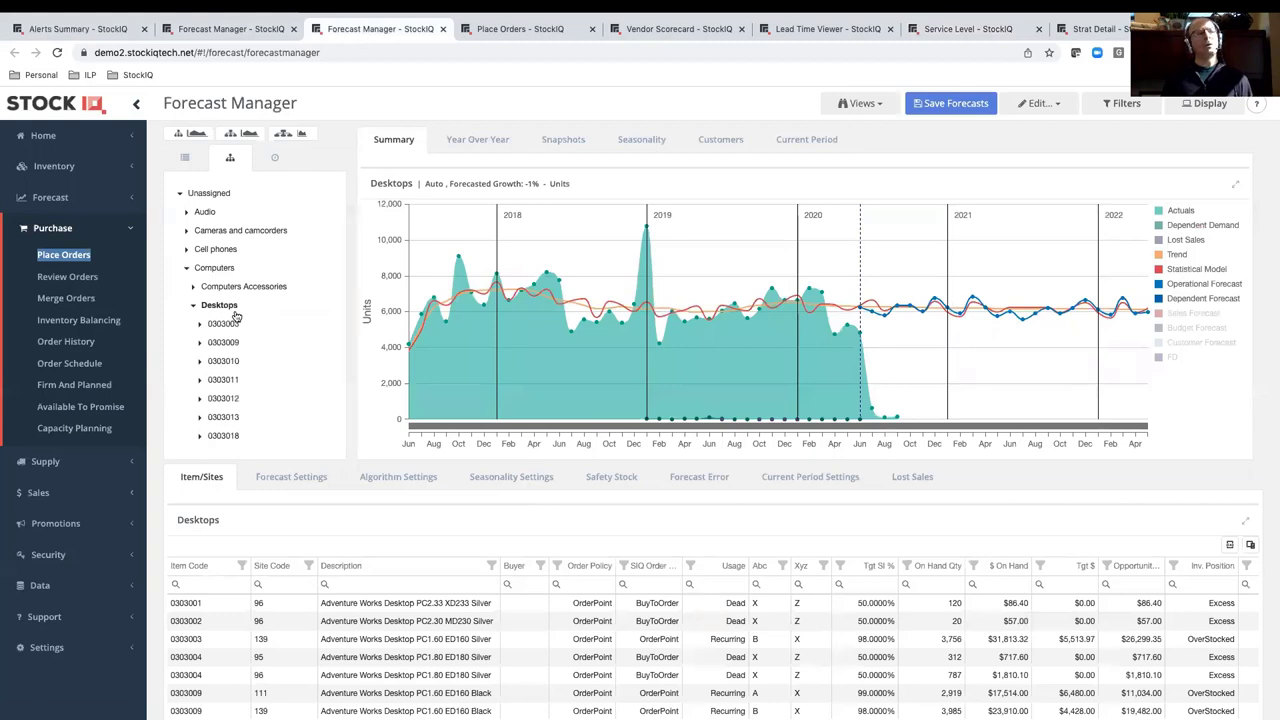
# Collapse Computers in the product tree, then expand the Forecast and Inventory report lists.
pyautogui.click(187, 270)
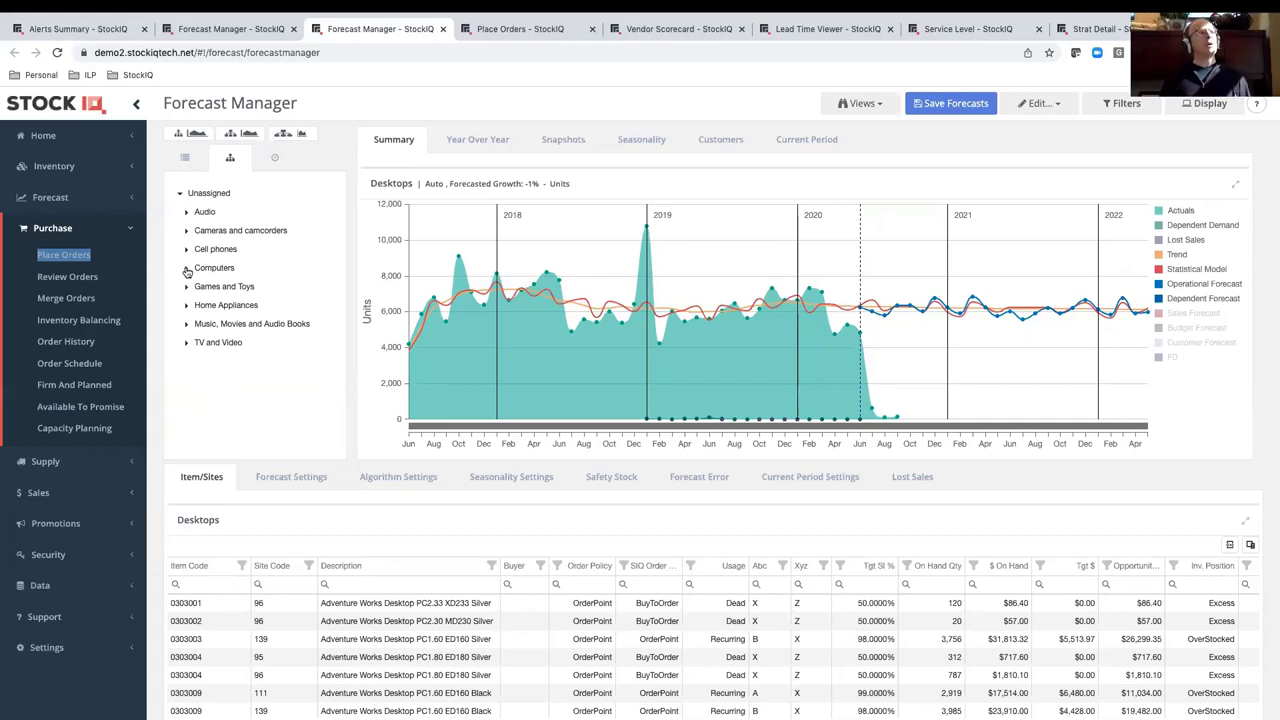
pyautogui.click(131, 198)
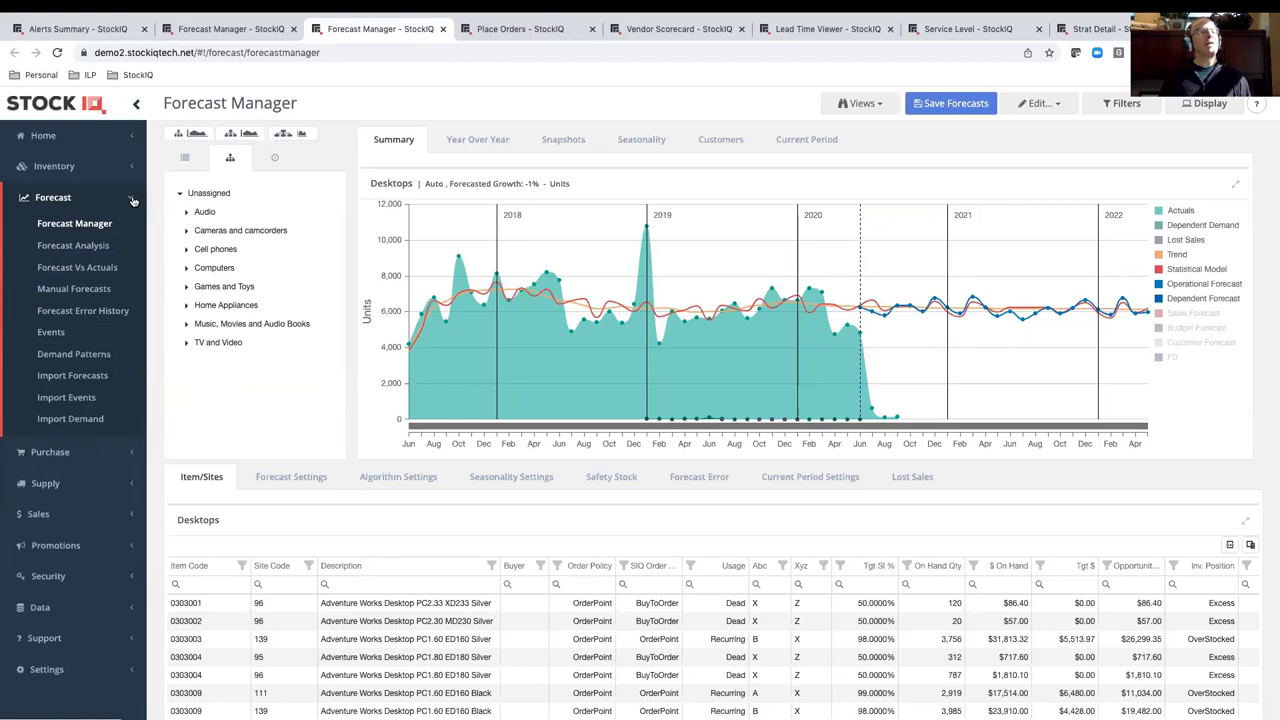
pyautogui.click(130, 167)
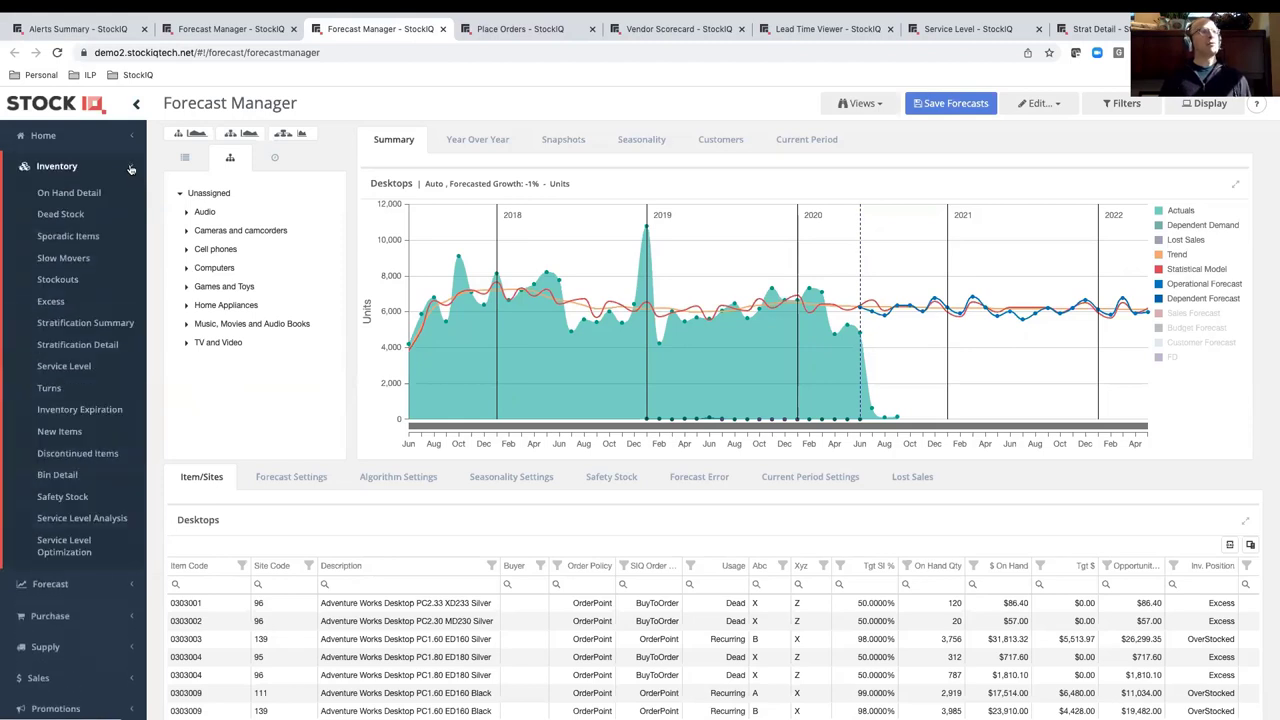
# Open On Hand Detail in a new tab with the WW - Projected Inventory saved view.
pyautogui.rightClick(84, 199)
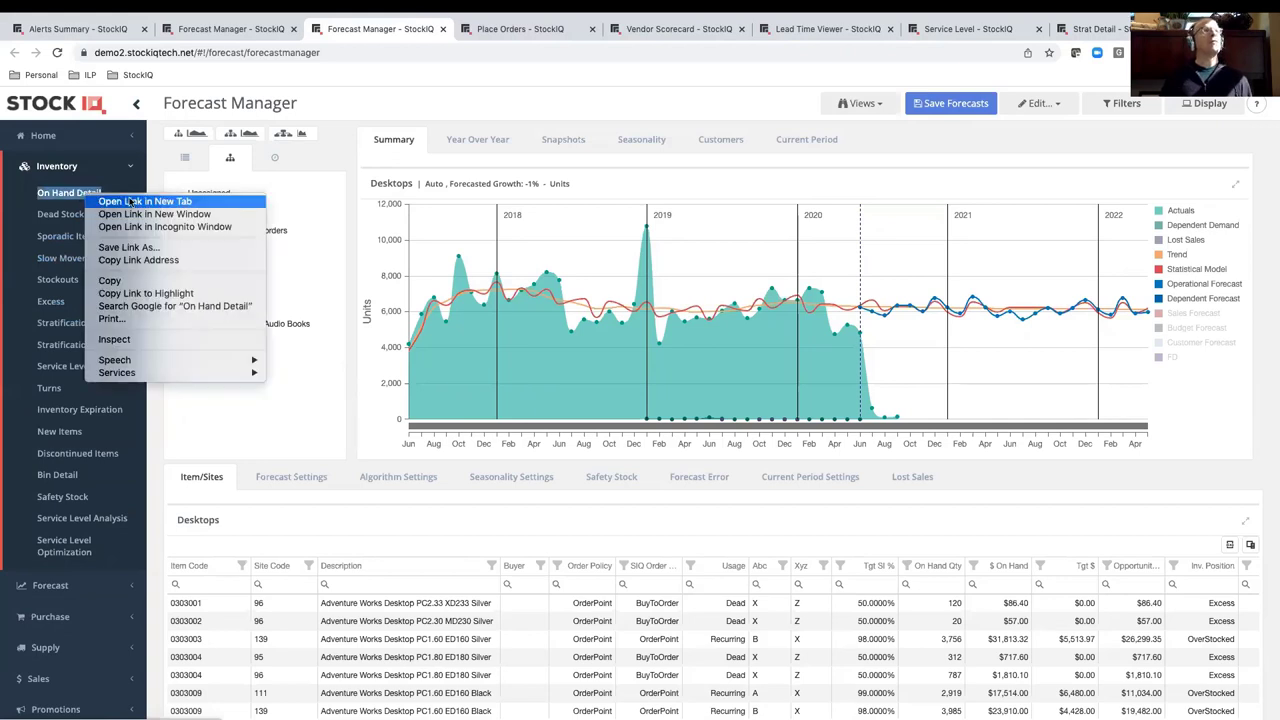
pyautogui.click(130, 200)
pyautogui.click(466, 30)
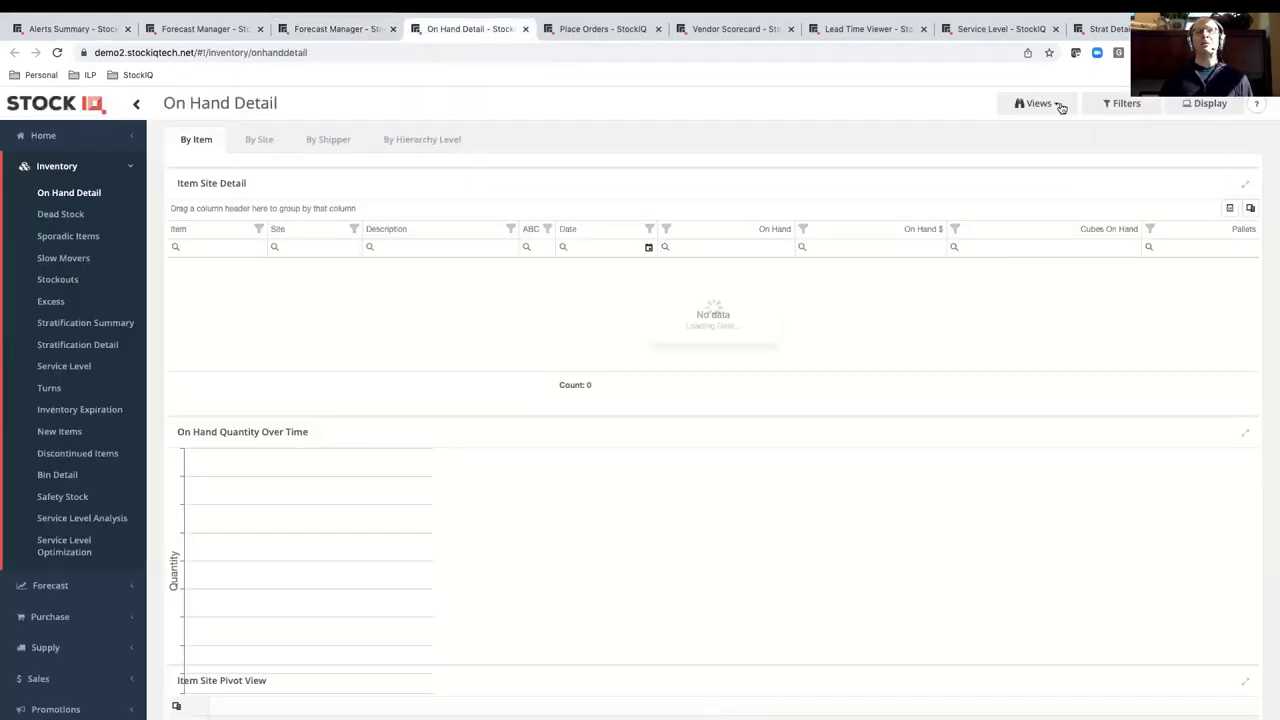
pyautogui.click(1061, 107)
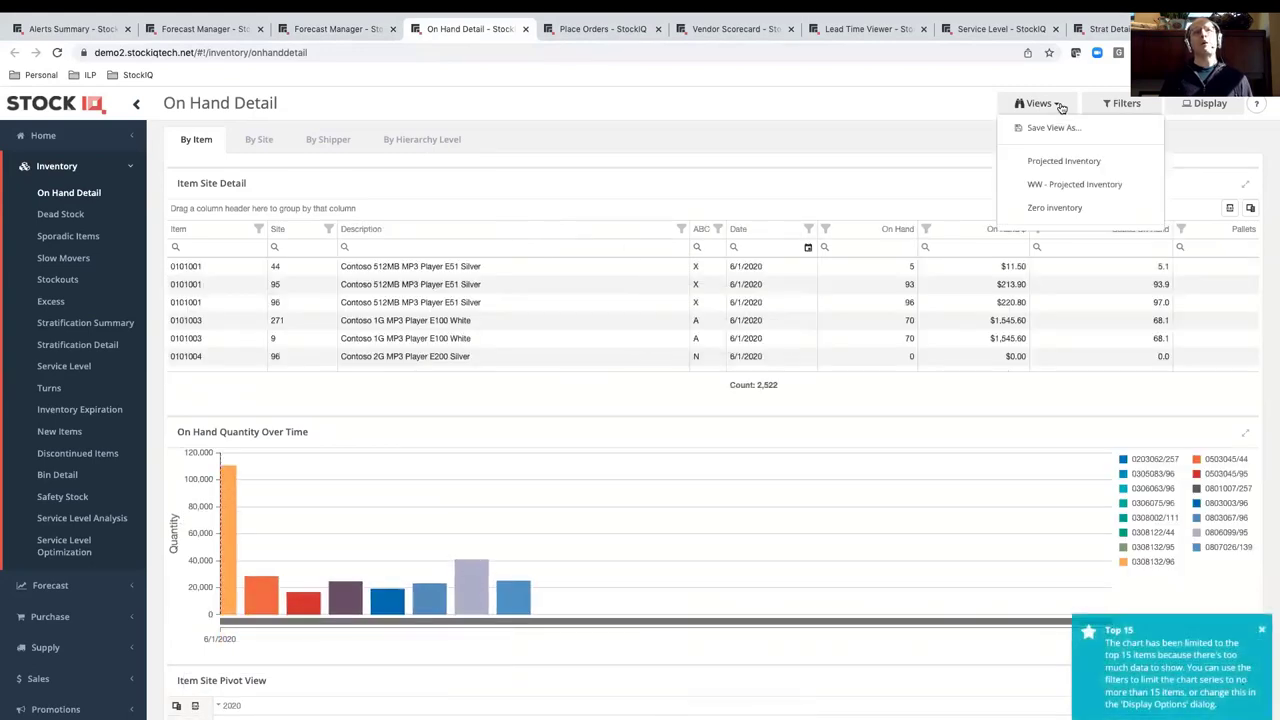
pyautogui.click(1073, 188)
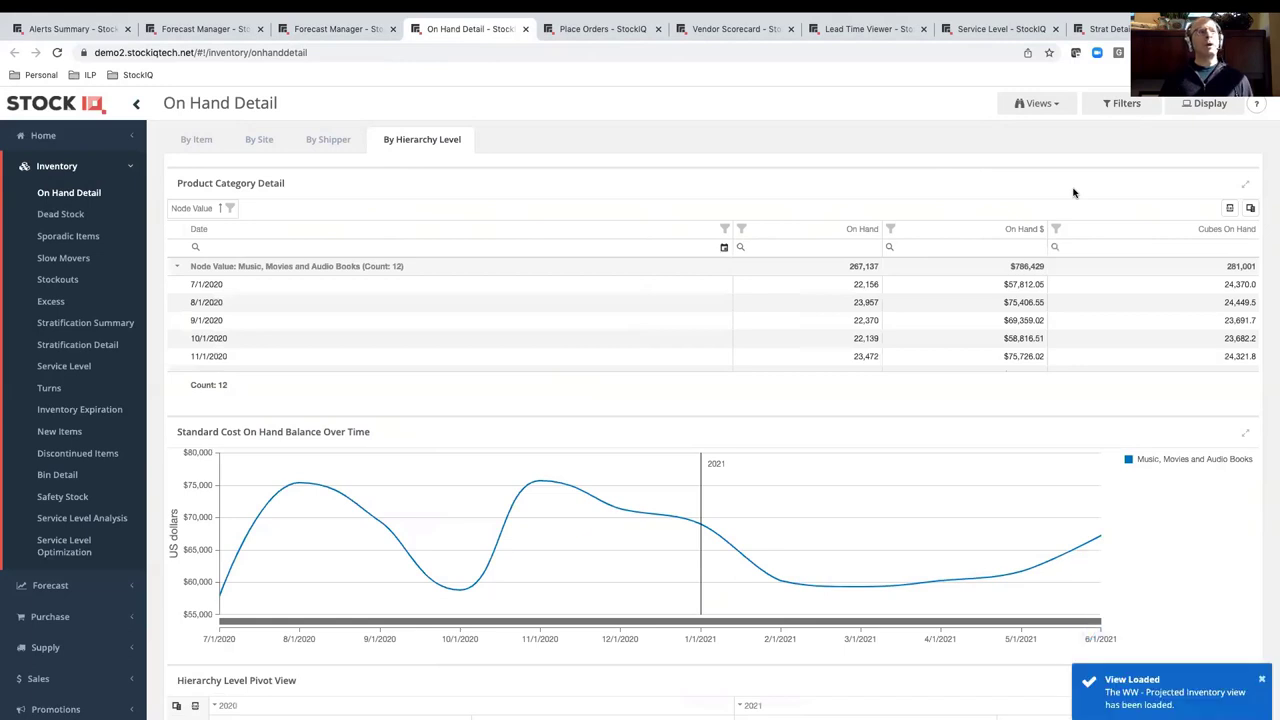
pyautogui.click(1120, 103)
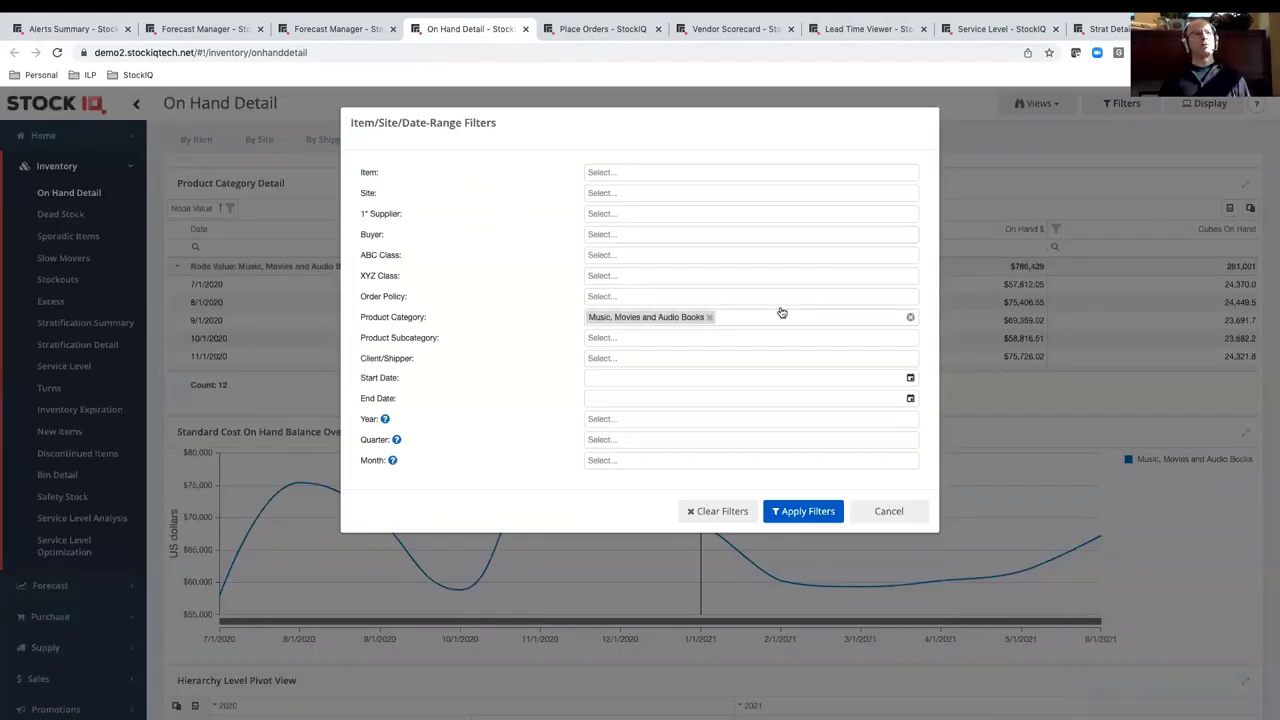
pyautogui.click(900, 512)
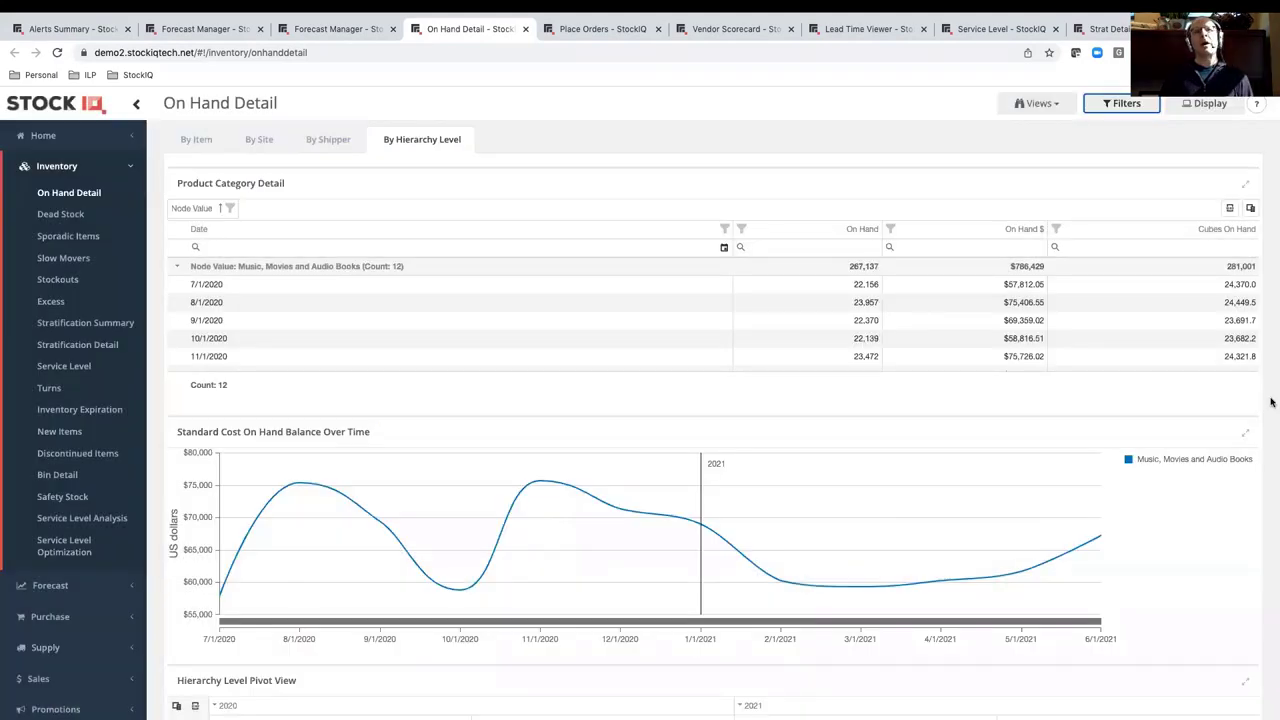
pyautogui.scroll(-2, 1272, 402)
pyautogui.scroll(-1, 1272, 402)
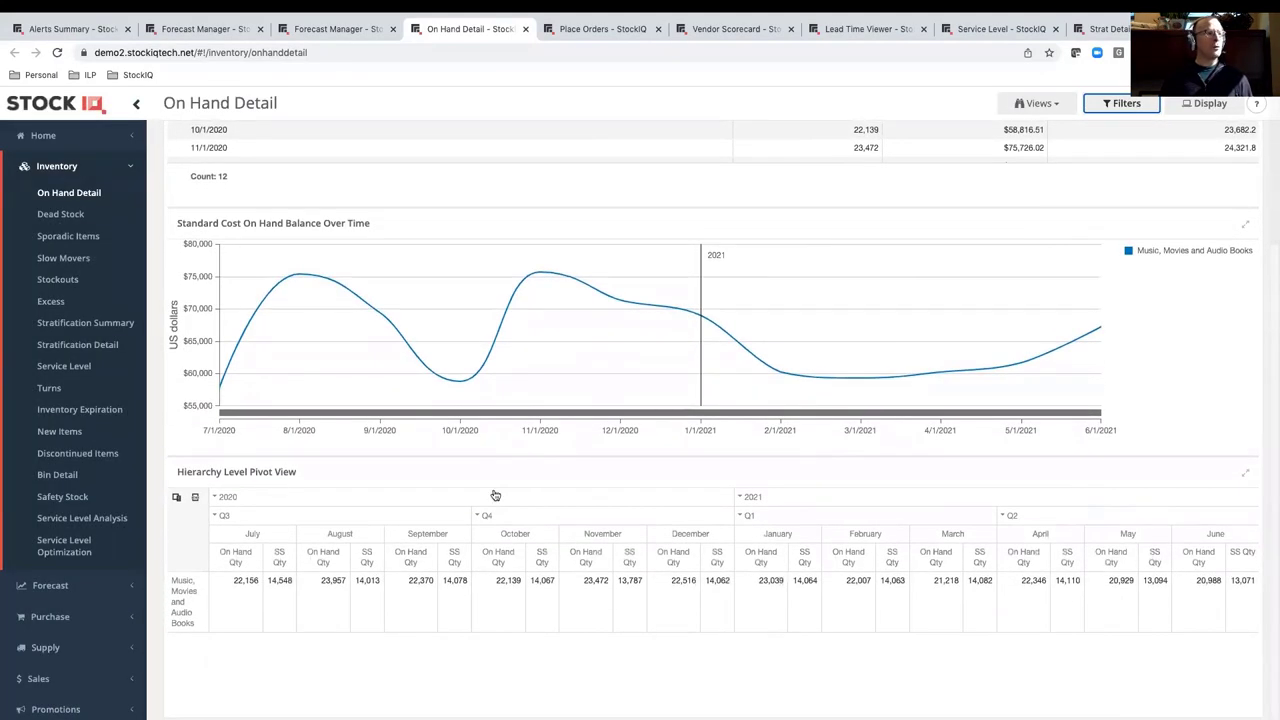
# In the pivot Field Chooser, replace SS Qty with On Hand $ as the data field.
pyautogui.click(178, 497)
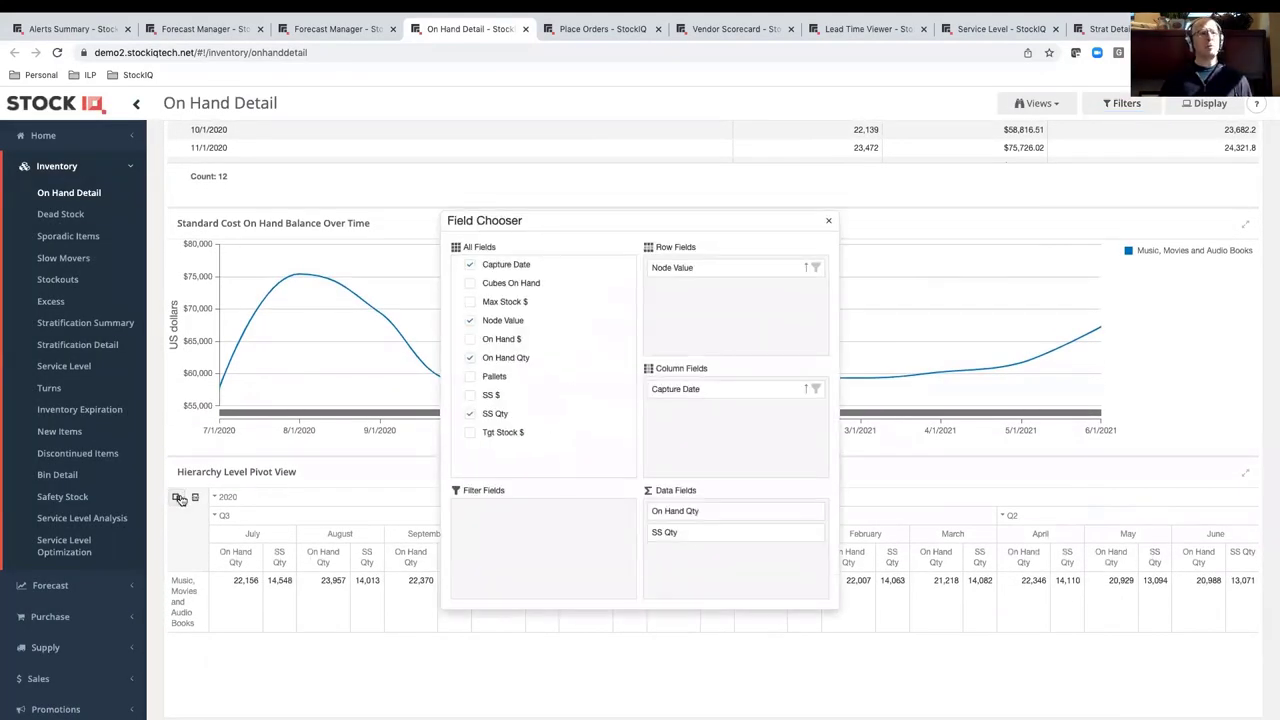
pyautogui.moveTo(702, 536); pyautogui.dragTo(540, 434)
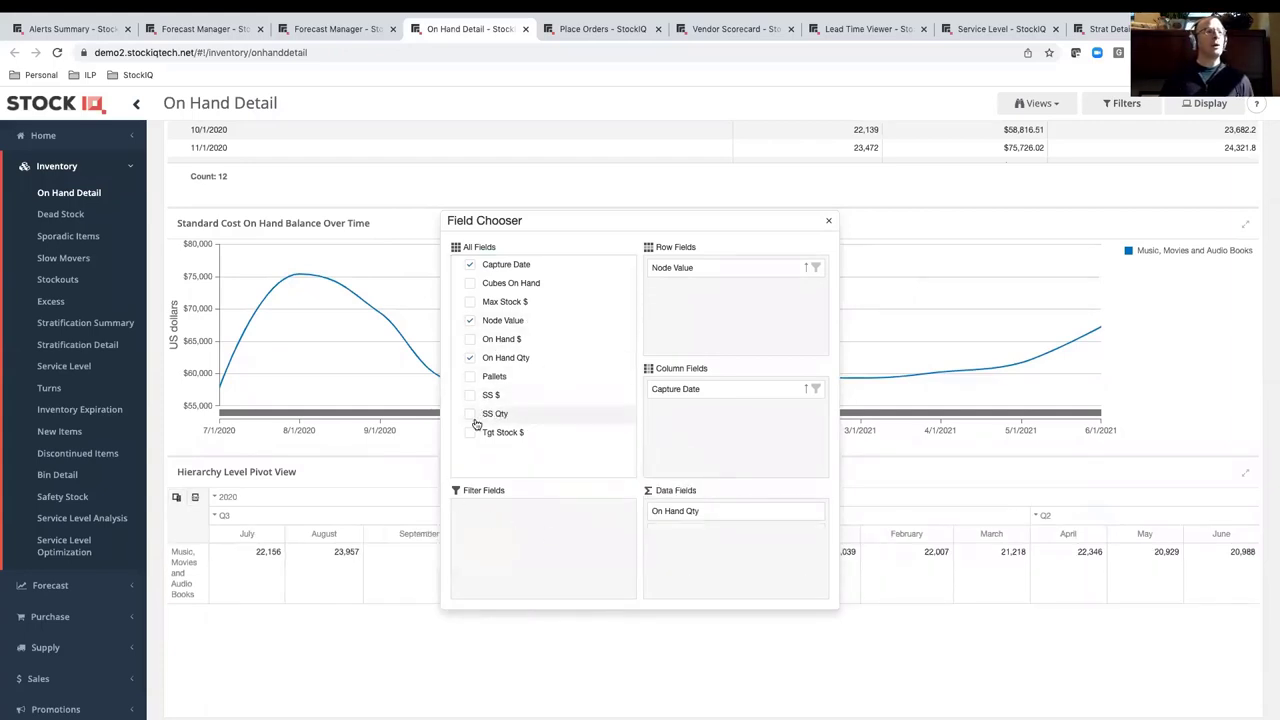
pyautogui.click(470, 339)
pyautogui.moveTo(717, 415); pyautogui.dragTo(560, 377)
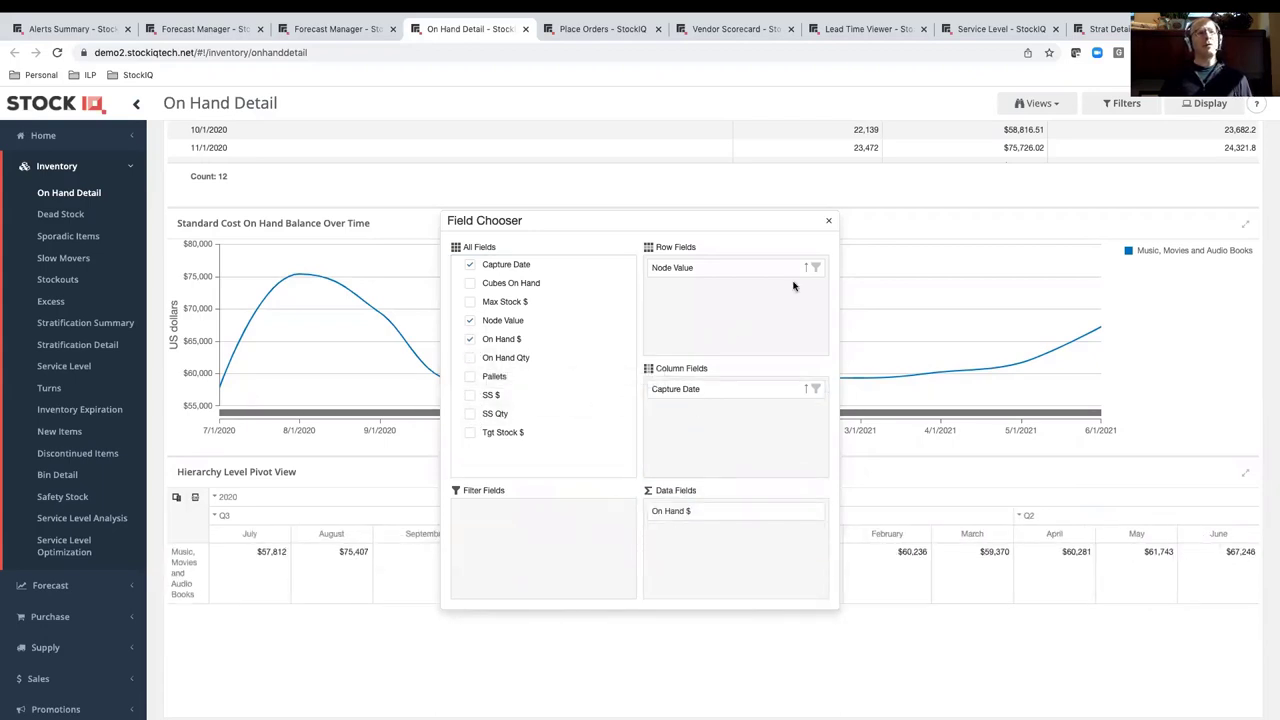
pyautogui.click(827, 222)
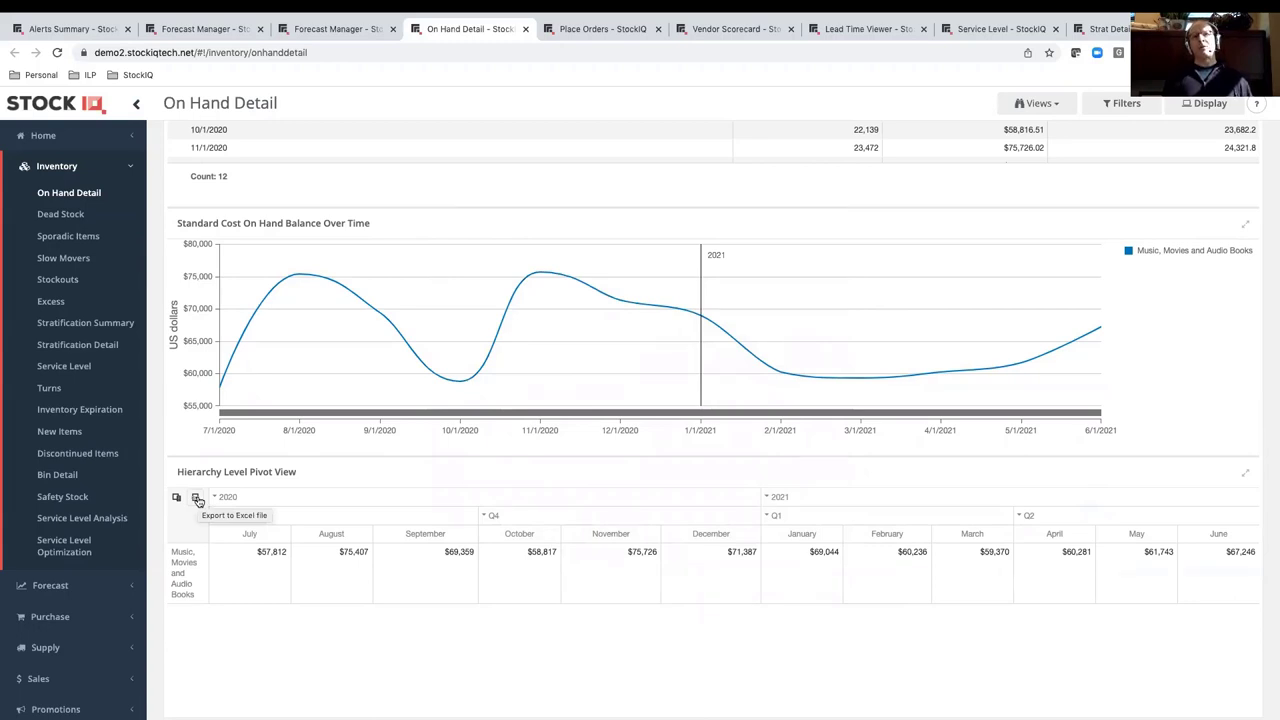
pyautogui.click(112, 166)
# Open the Home KPI dashboard from the sidebar's Home section.
pyautogui.click(116, 141)
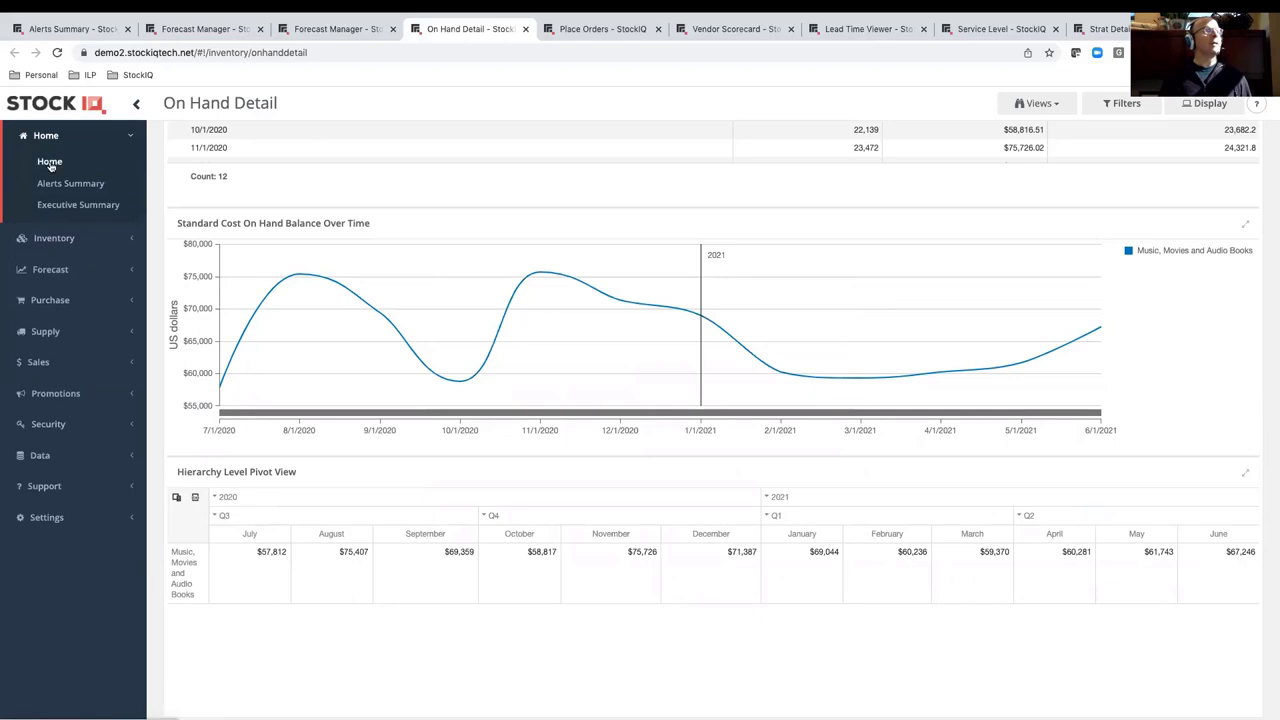
pyautogui.click(50, 165)
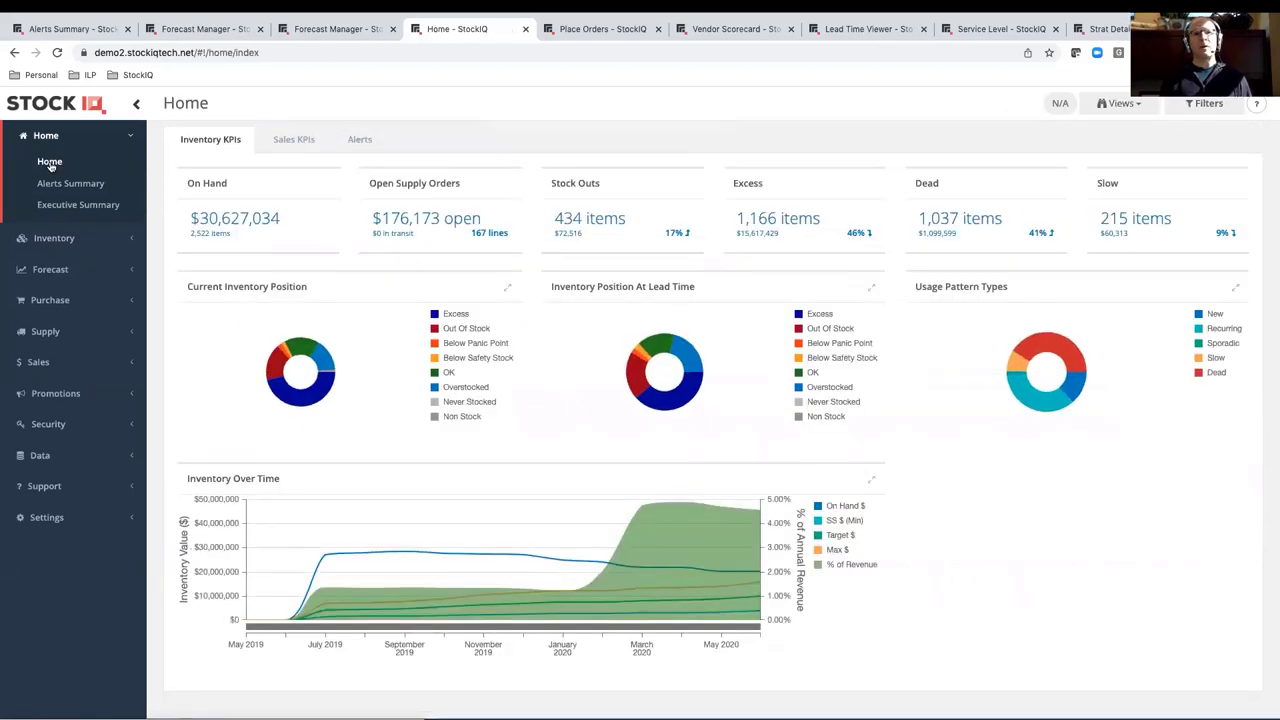